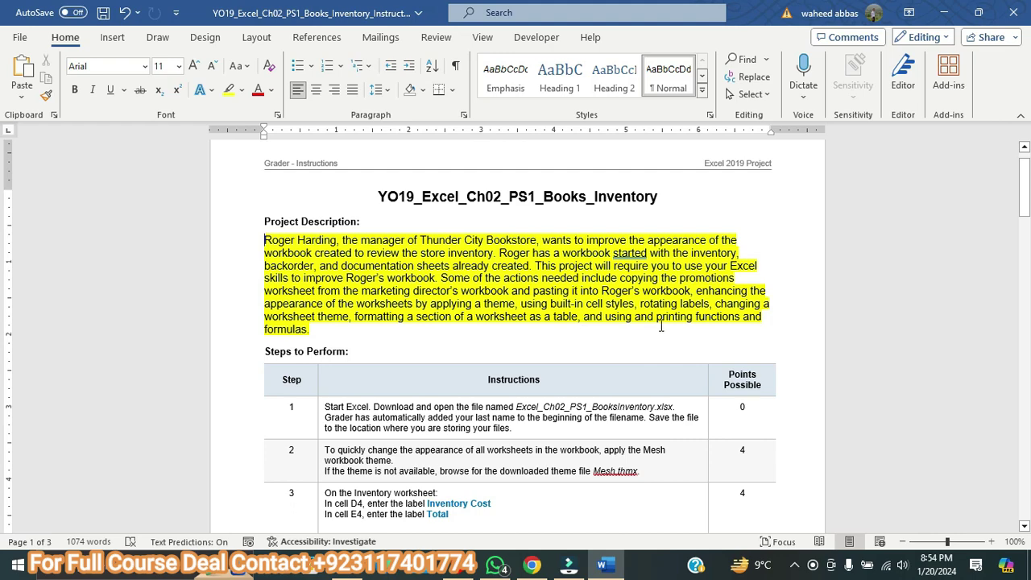
# - Increase the font size of the step 1 instruction text in the table to 10
pyautogui.scroll(-2, 471, 347)
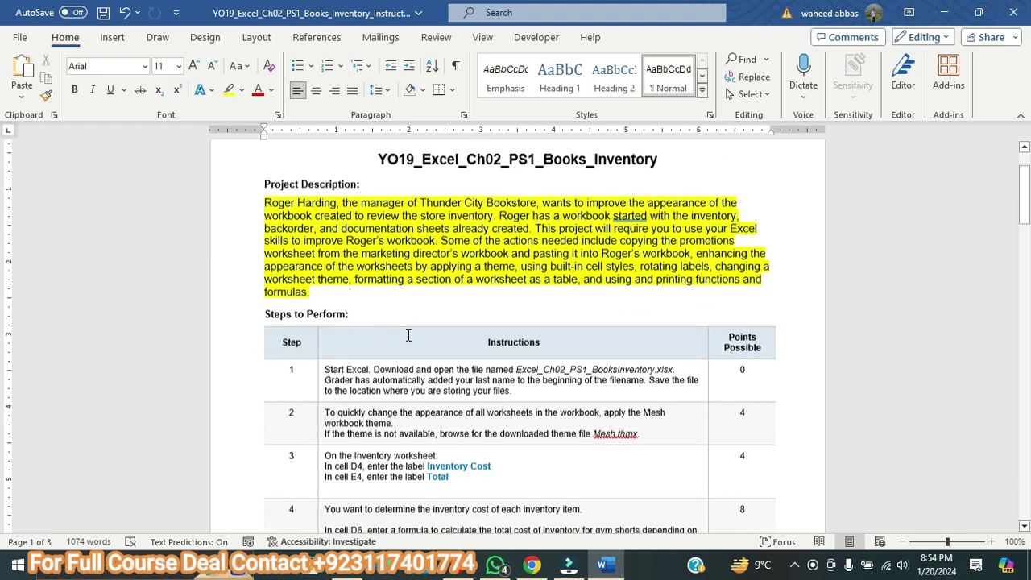
pyautogui.moveTo(522, 361); pyautogui.dragTo(326, 335)
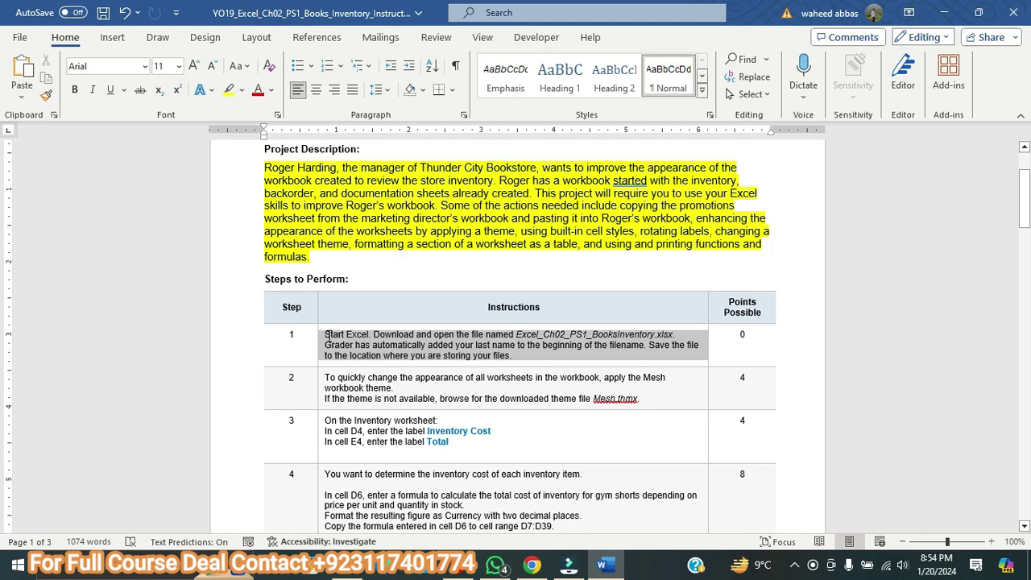
pyautogui.click(194, 65)
pyautogui.scroll(-2, 422, 217)
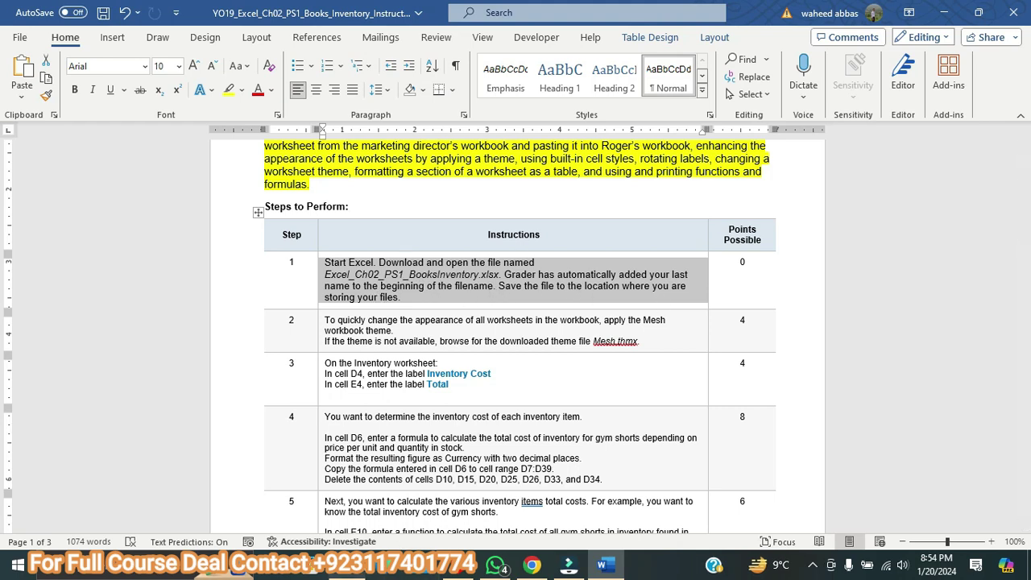
# - Open the Student Name_Excel_Ch02_PS1_BooksInventory workbook from the YO19_Excel_Ch02_PS1_Books_Inventory folder in Excel
pyautogui.click(366, 568)
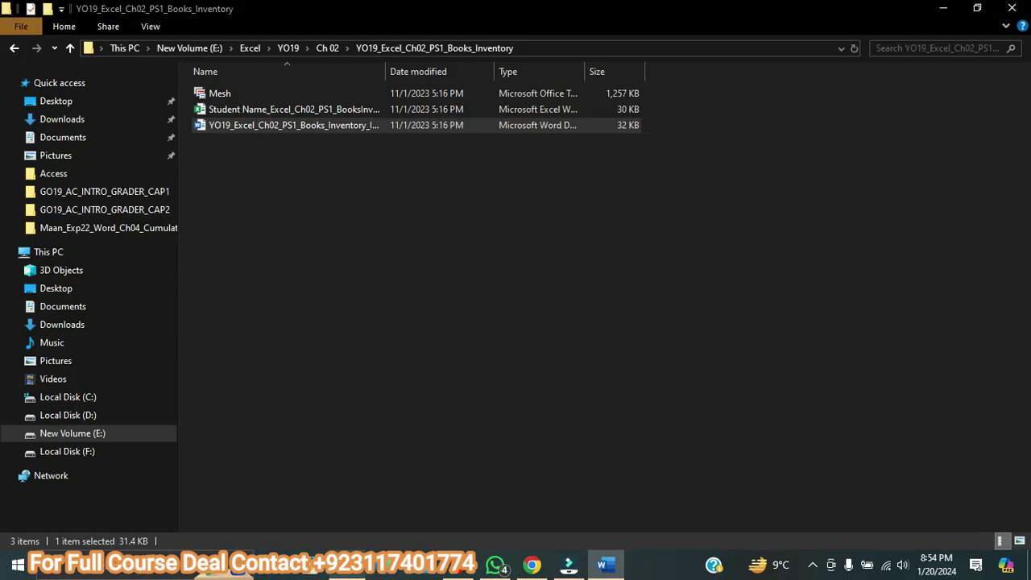
pyautogui.doubleClick(242, 112)
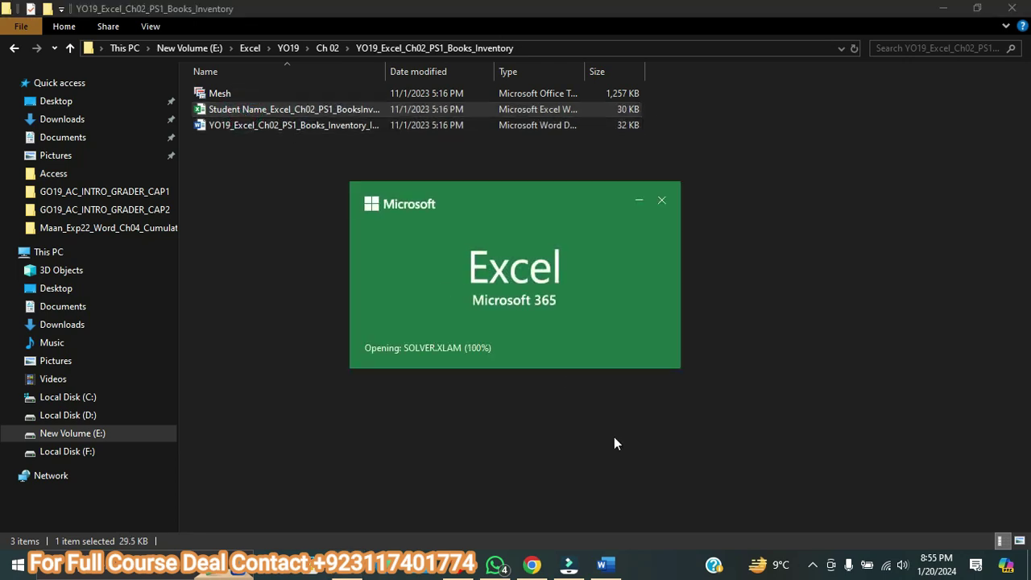
pyautogui.click(604, 565)
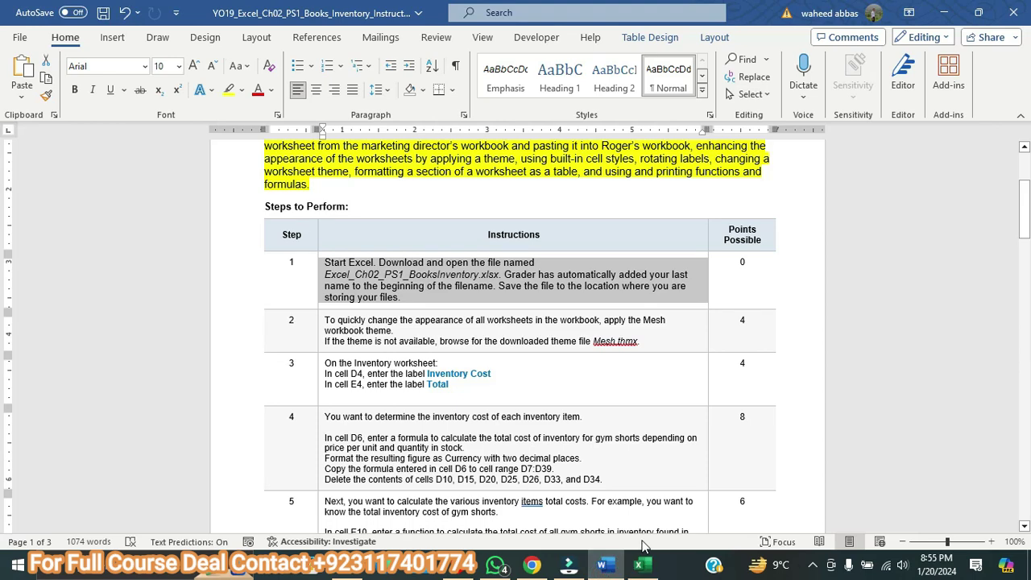
pyautogui.click(642, 563)
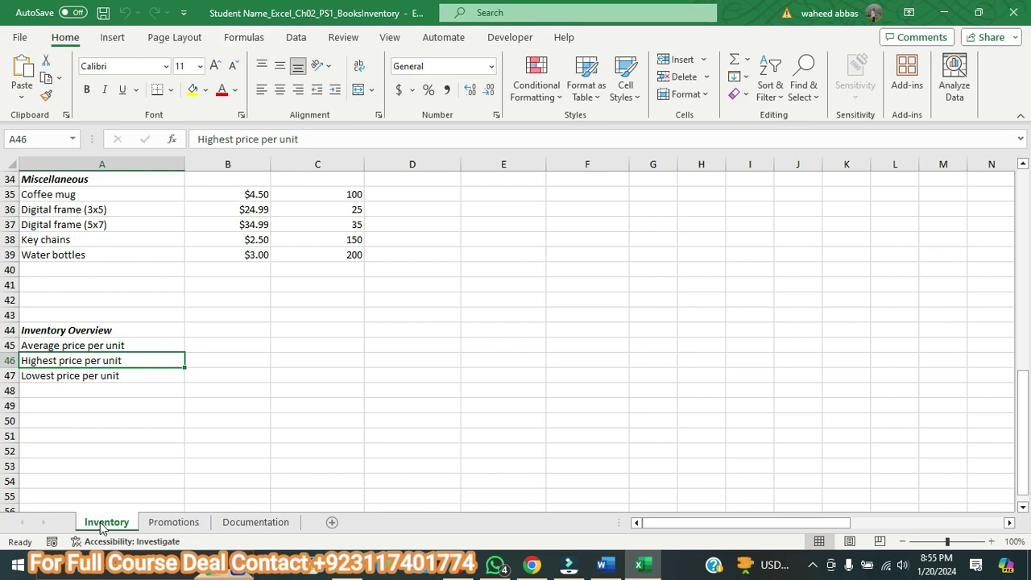
# - Look through the Inventory, Promotions and Documentation worksheets and return to the Inventory worksheet
pyautogui.scroll(11, 134, 455)
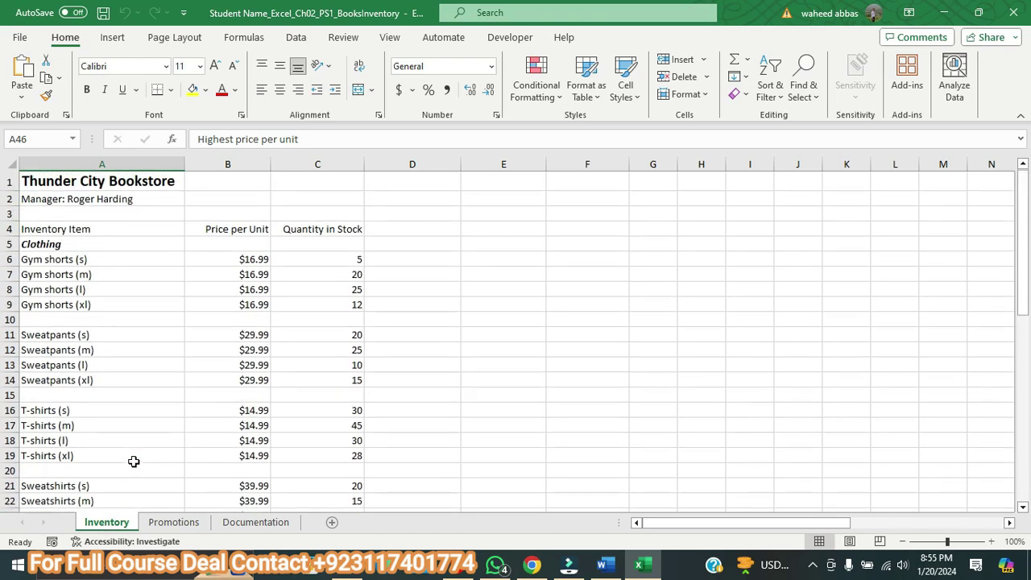
pyautogui.click(171, 522)
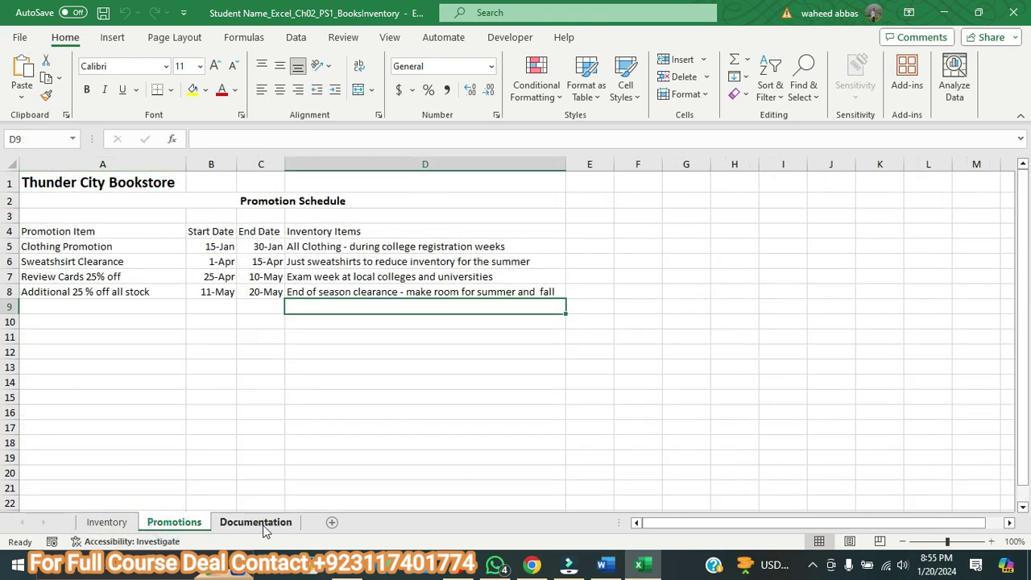
pyautogui.click(259, 522)
pyautogui.click(110, 526)
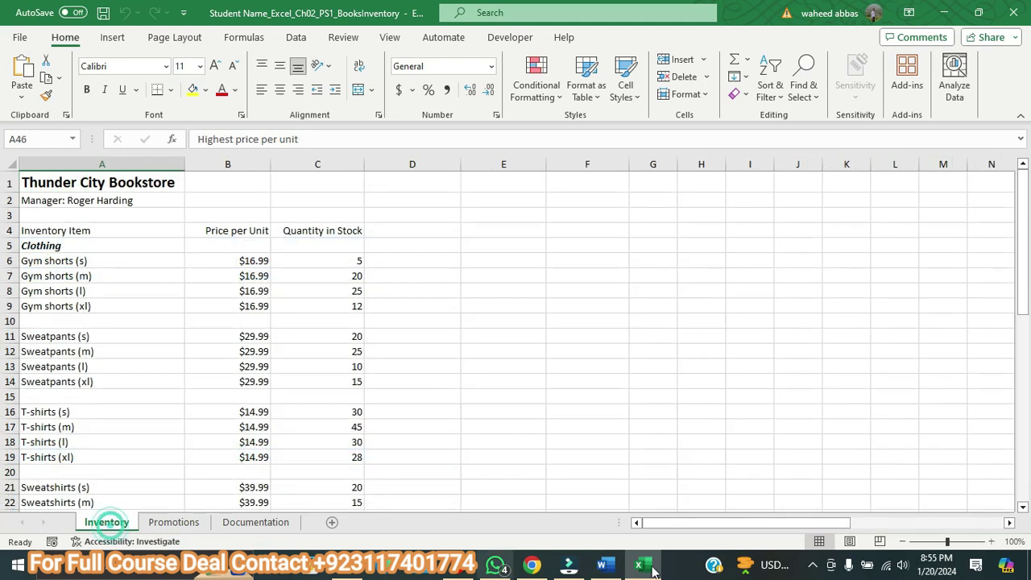
# - Switch to the Word instructions and highlight the step 2 text about the Mesh theme in yellow
pyautogui.click(603, 564)
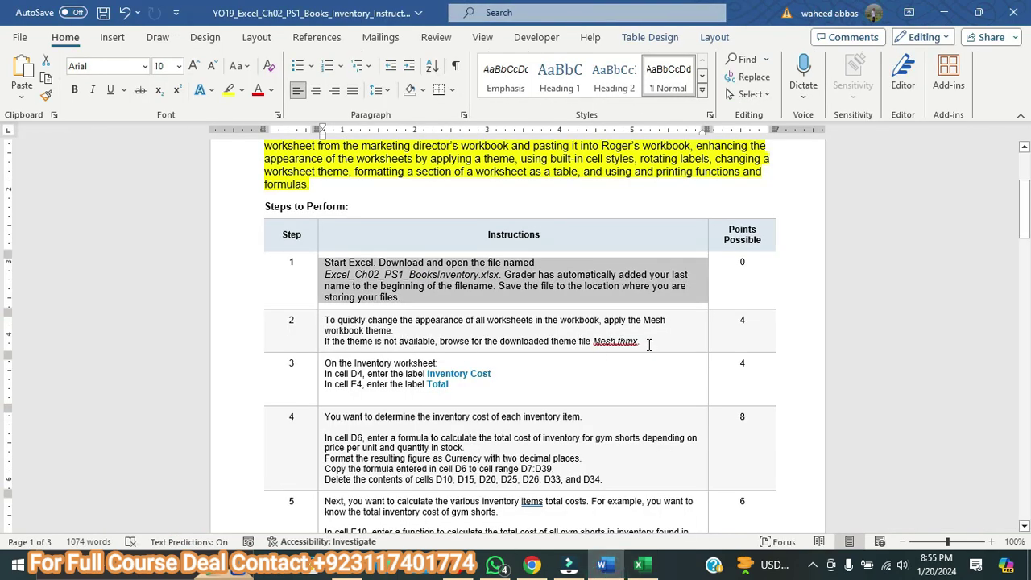
pyautogui.moveTo(649, 345); pyautogui.dragTo(325, 320)
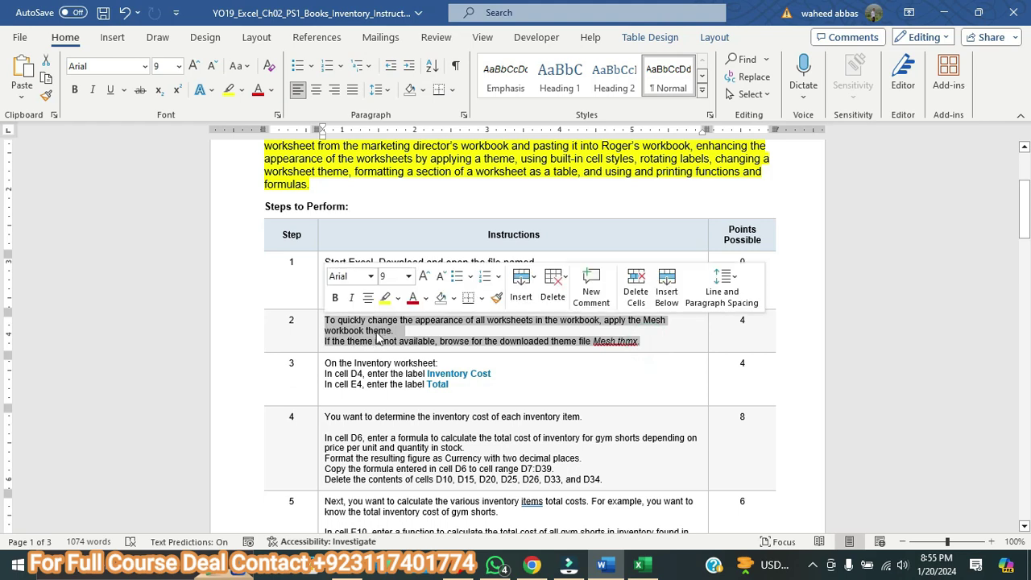
pyautogui.click(229, 89)
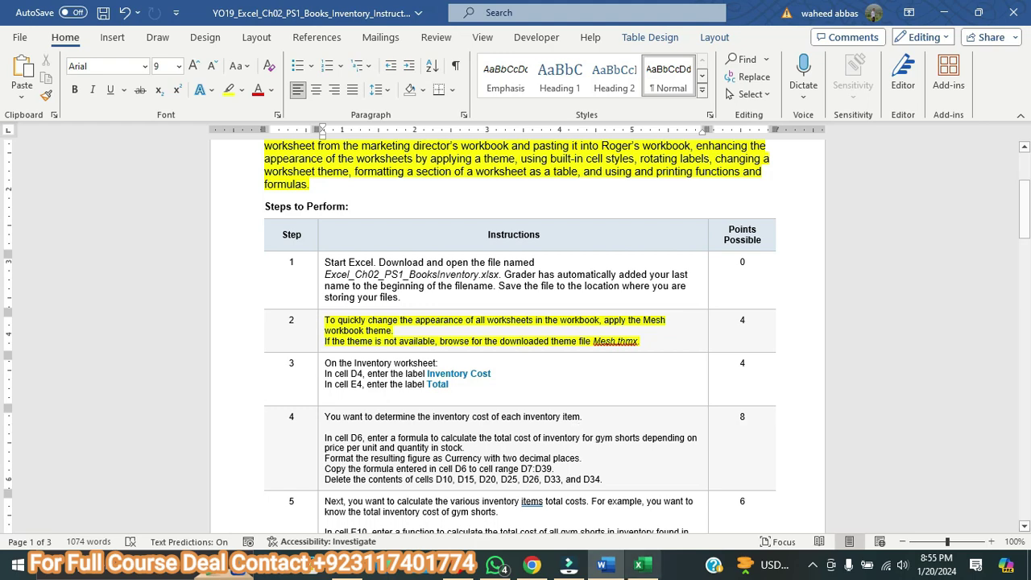
# - Switch to the Excel workbook and apply the Mesh theme to it
pyautogui.click(638, 563)
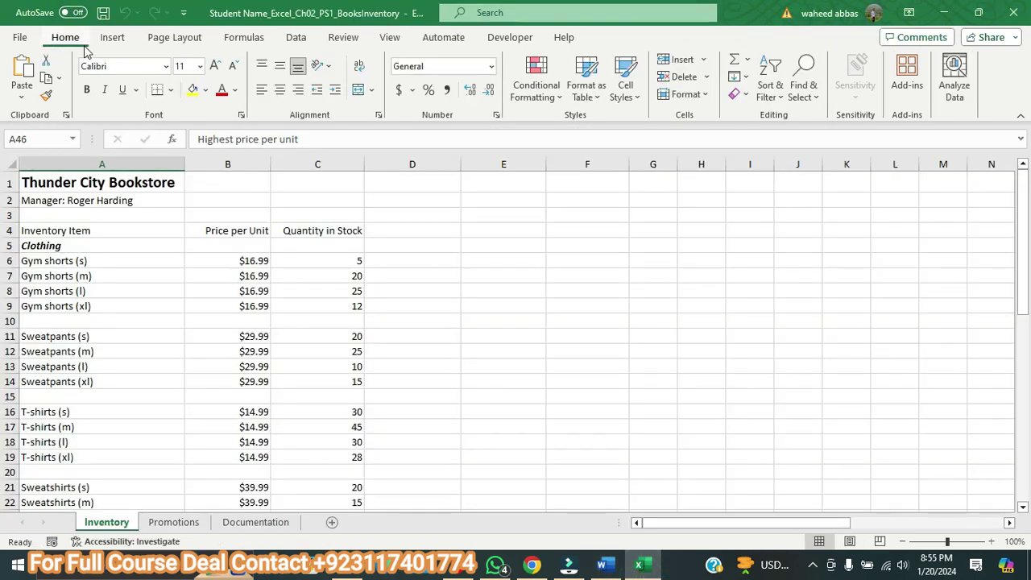
pyautogui.click(174, 38)
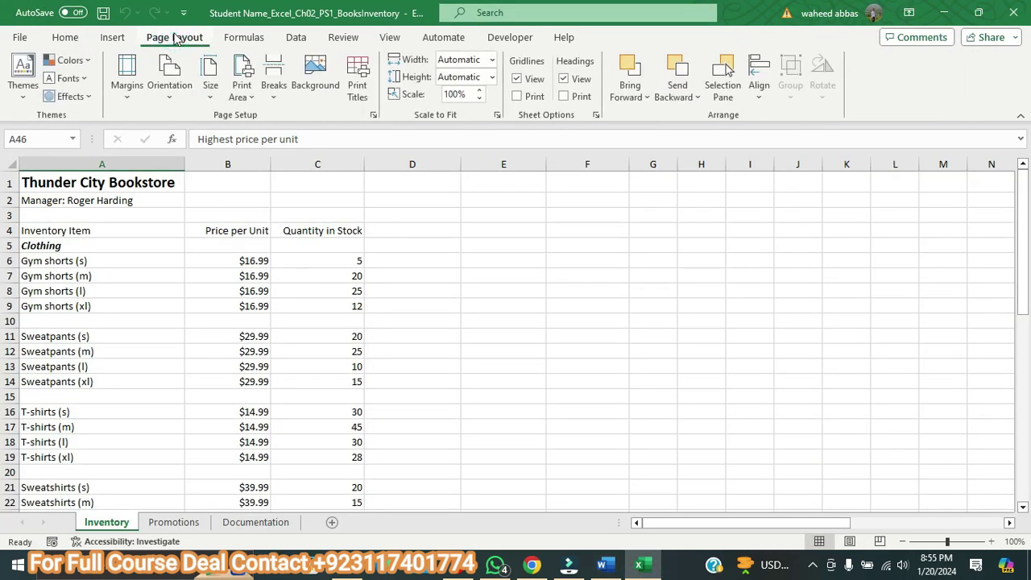
pyautogui.doubleClick(174, 38)
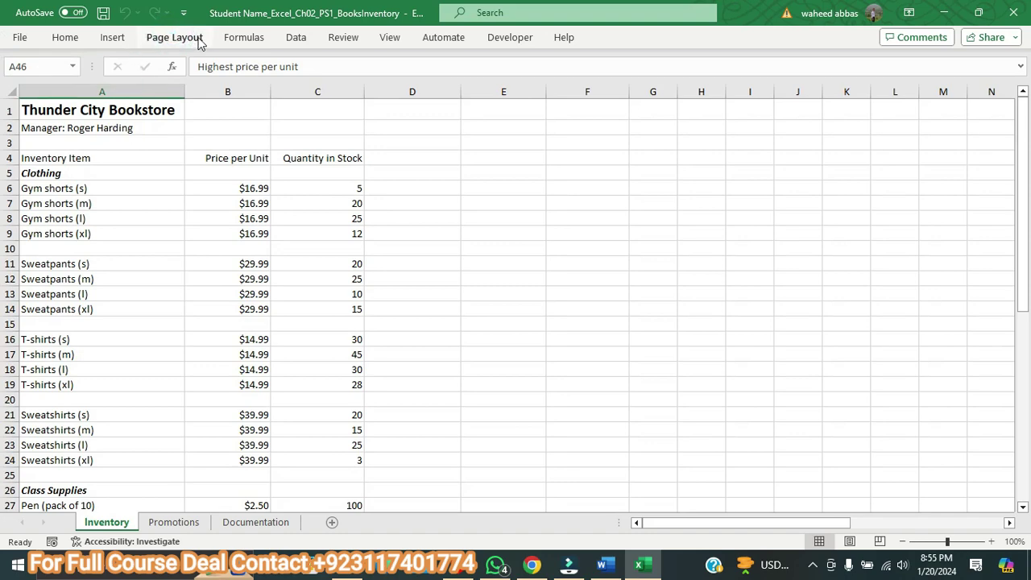
pyautogui.doubleClick(198, 40)
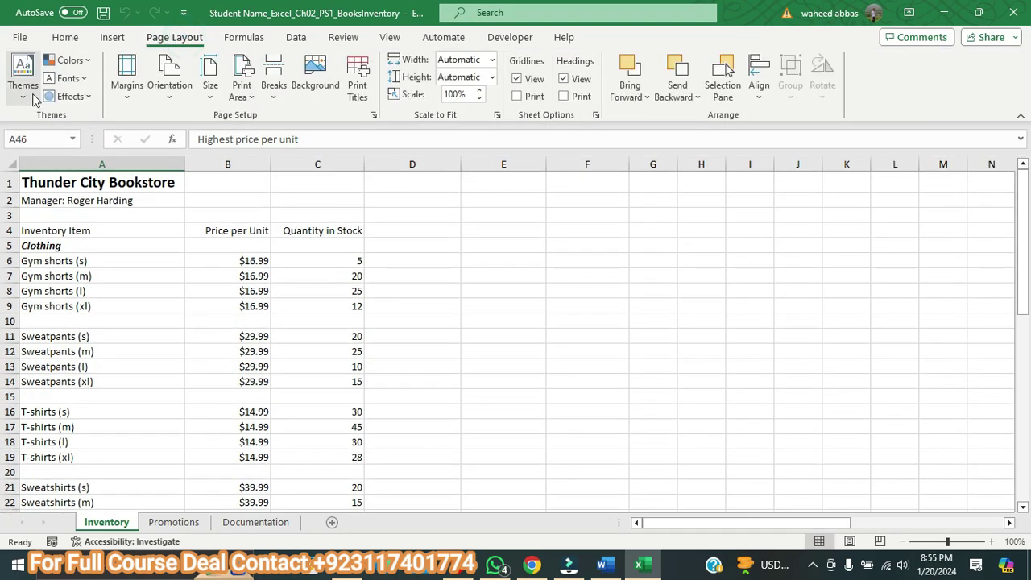
pyautogui.click(27, 95)
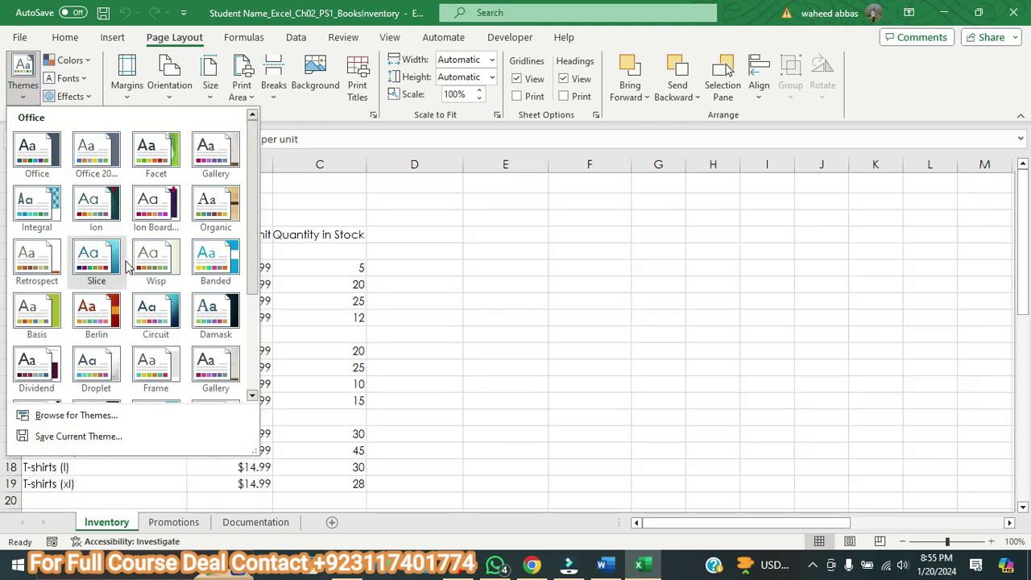
pyautogui.scroll(-3, 126, 268)
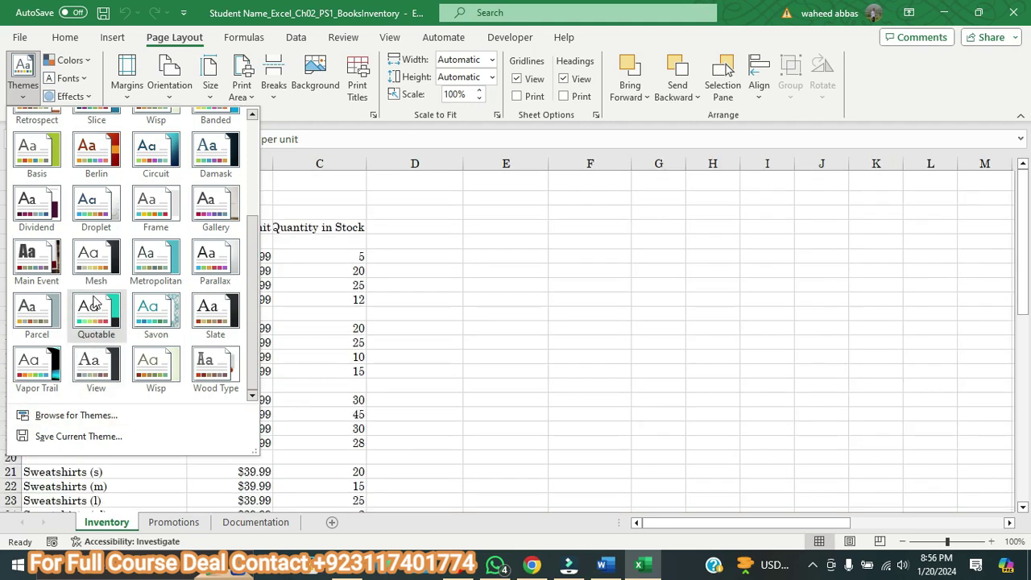
pyautogui.click(96, 266)
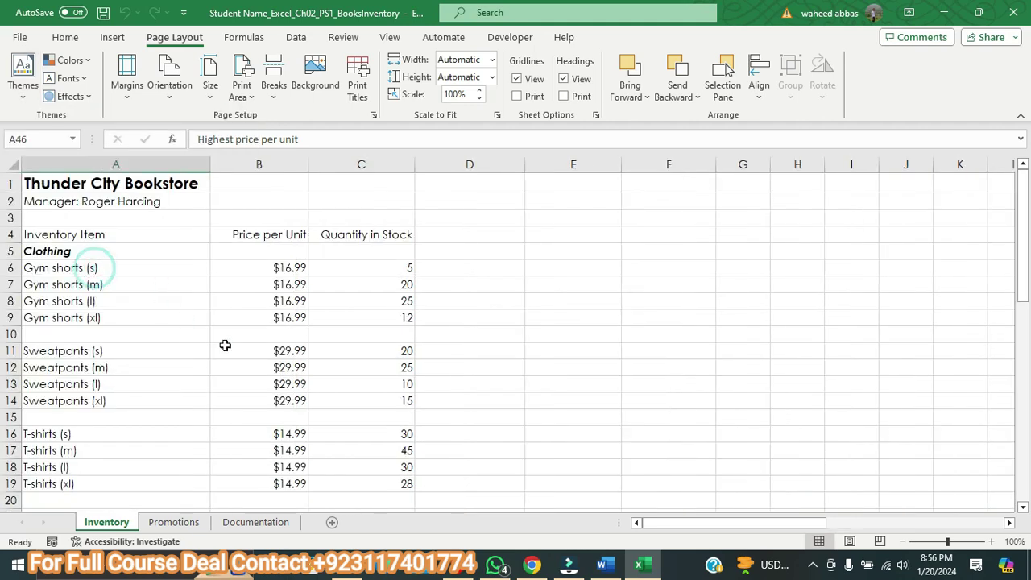
pyautogui.click(263, 369)
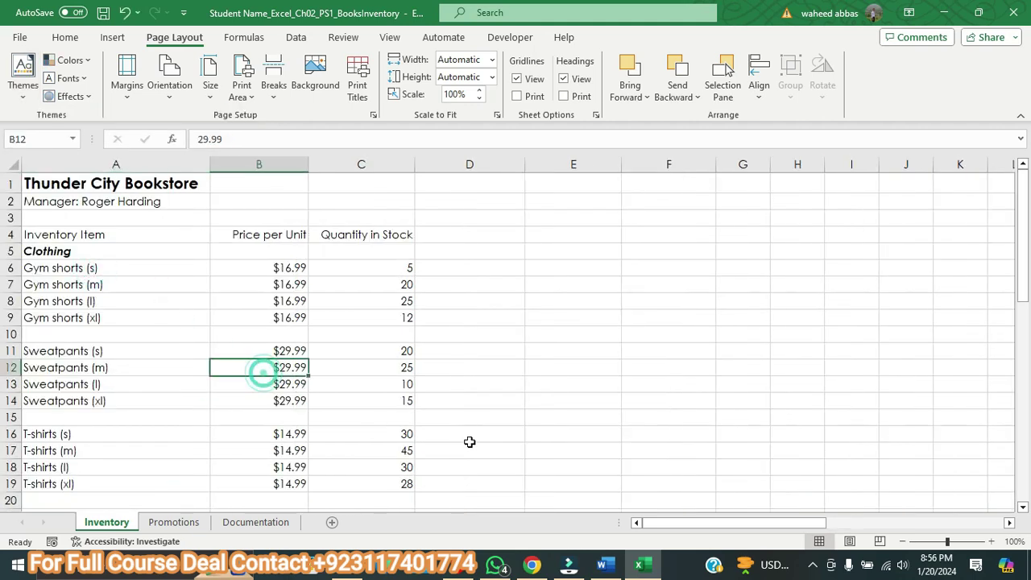
# - In the Word instructions, enlarge the step 3 text to size 10 and highlight it in yellow
pyautogui.click(601, 564)
pyautogui.tripleClick(470, 384)
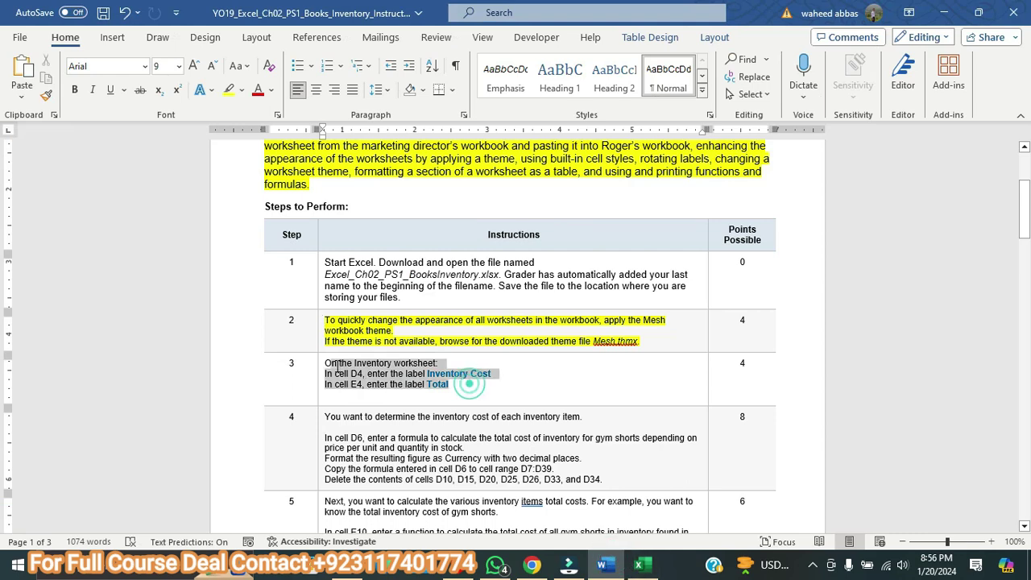
pyautogui.click(193, 66)
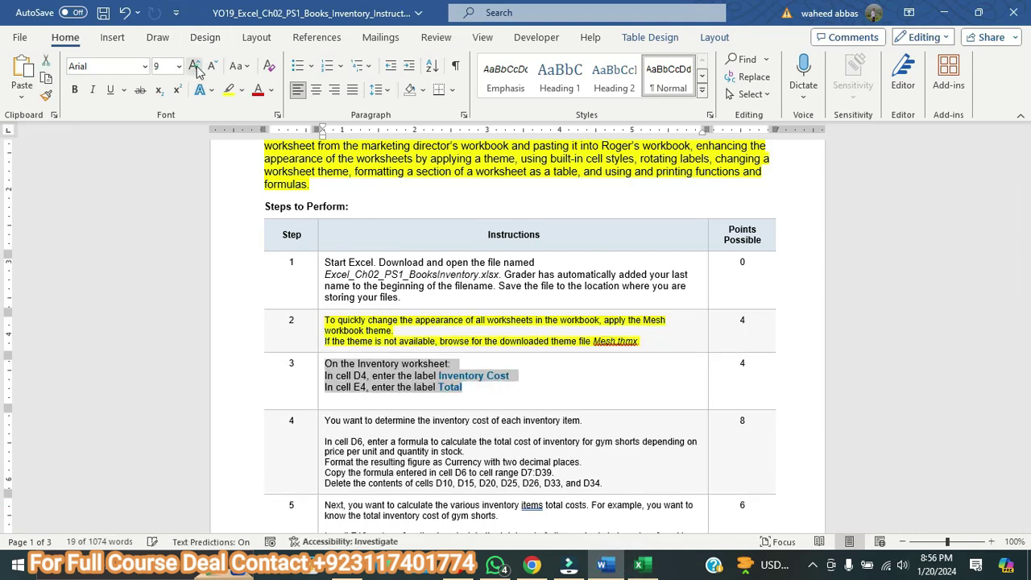
pyautogui.click(227, 88)
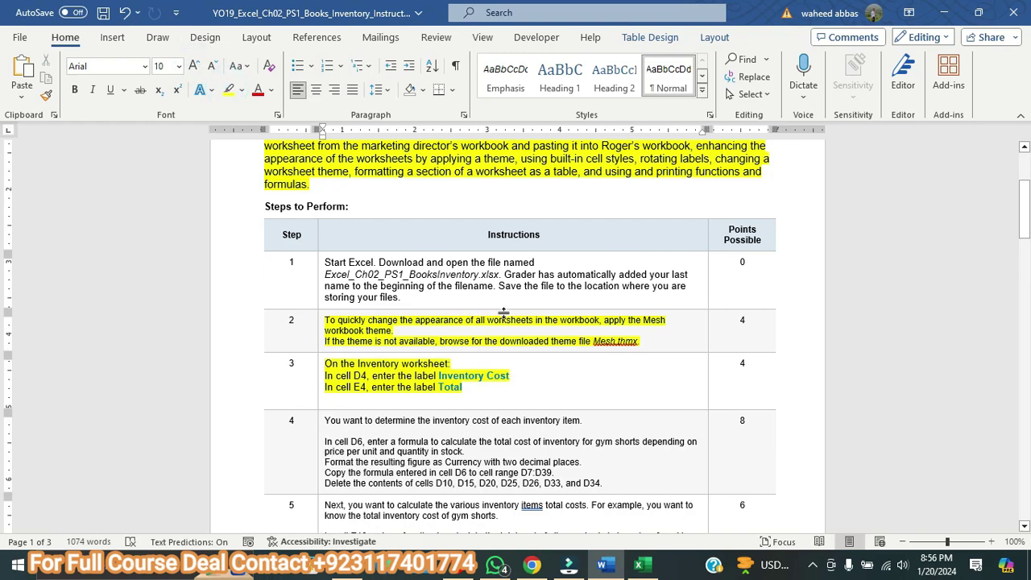
# - Review the remaining instructions through step 22, then reread step 3 for the labels required on the Inventory worksheet
pyautogui.scroll(-12, 490, 354)
pyautogui.scroll(-12, 490, 354)
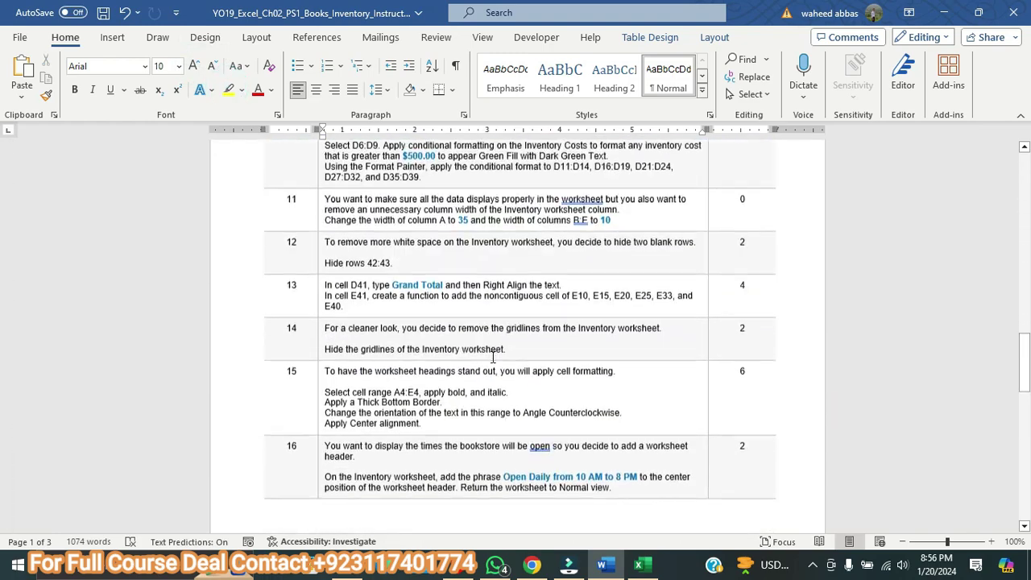
pyautogui.scroll(-9, 492, 359)
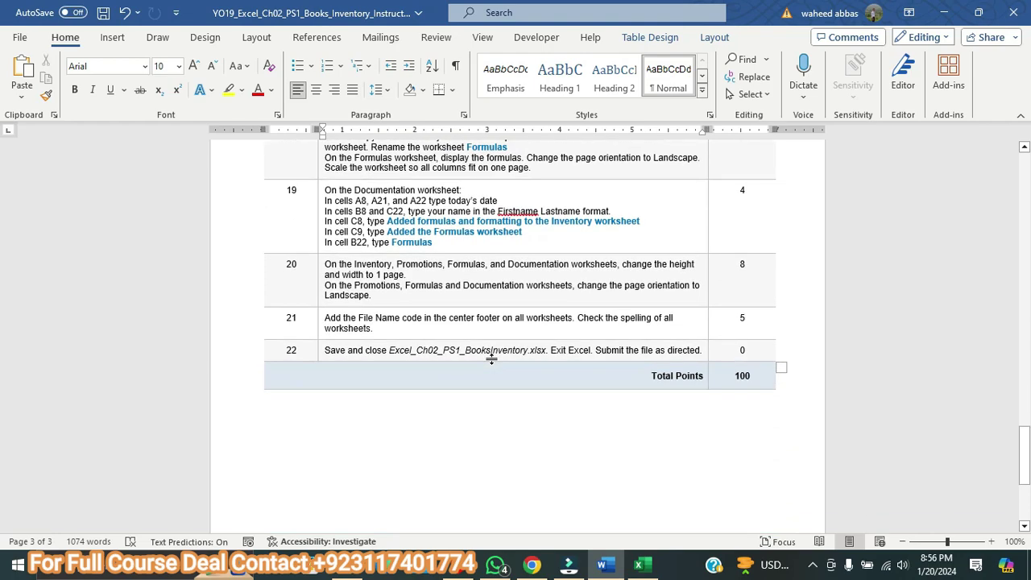
pyautogui.scroll(20, 493, 359)
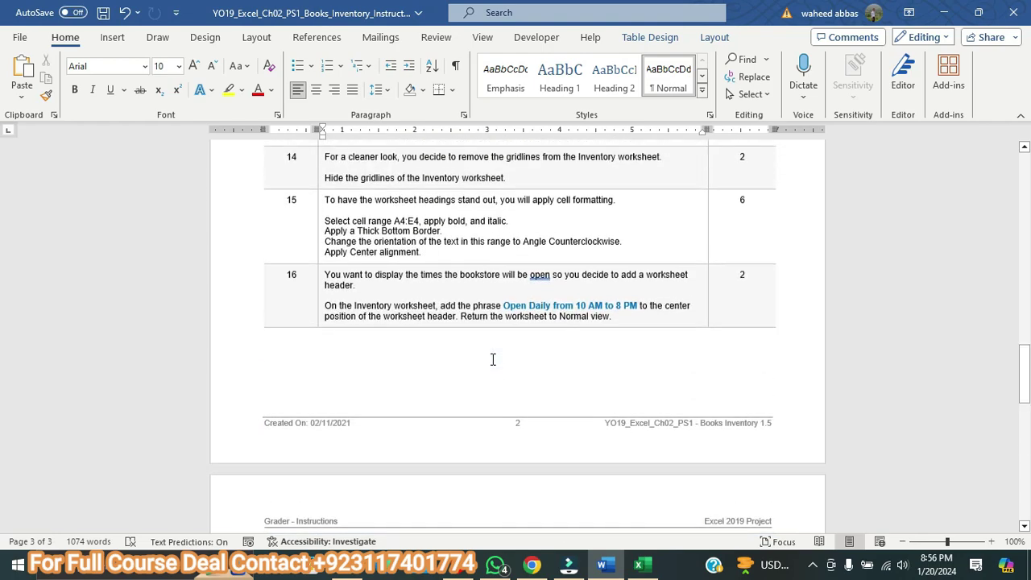
pyautogui.scroll(7, 492, 360)
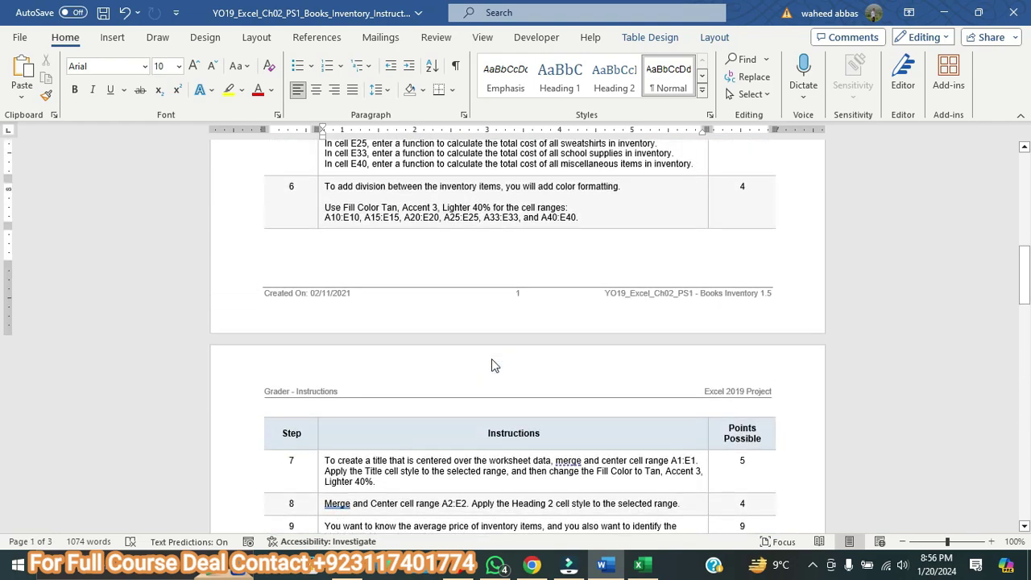
pyautogui.scroll(-3, 493, 359)
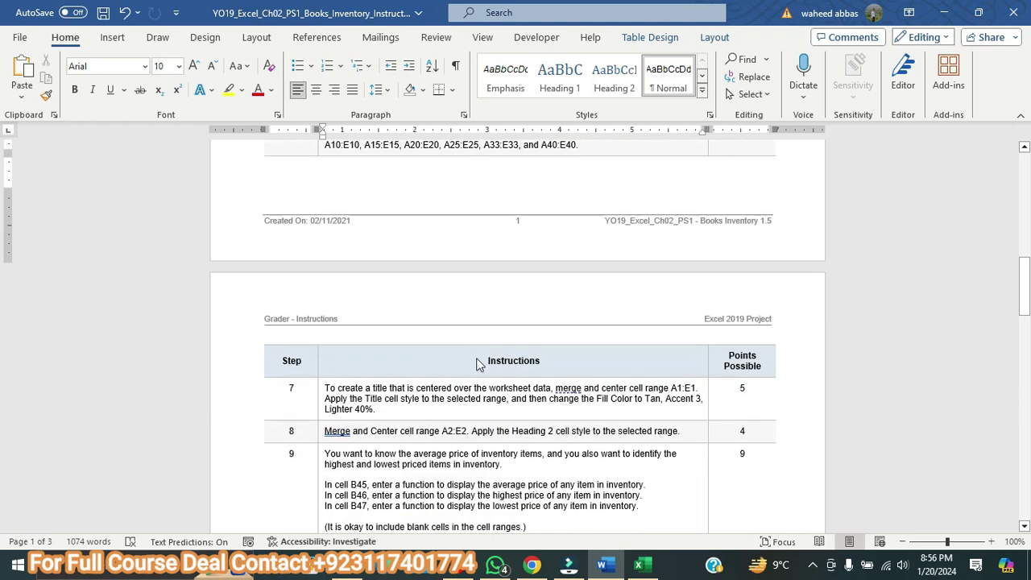
pyautogui.scroll(10, 477, 359)
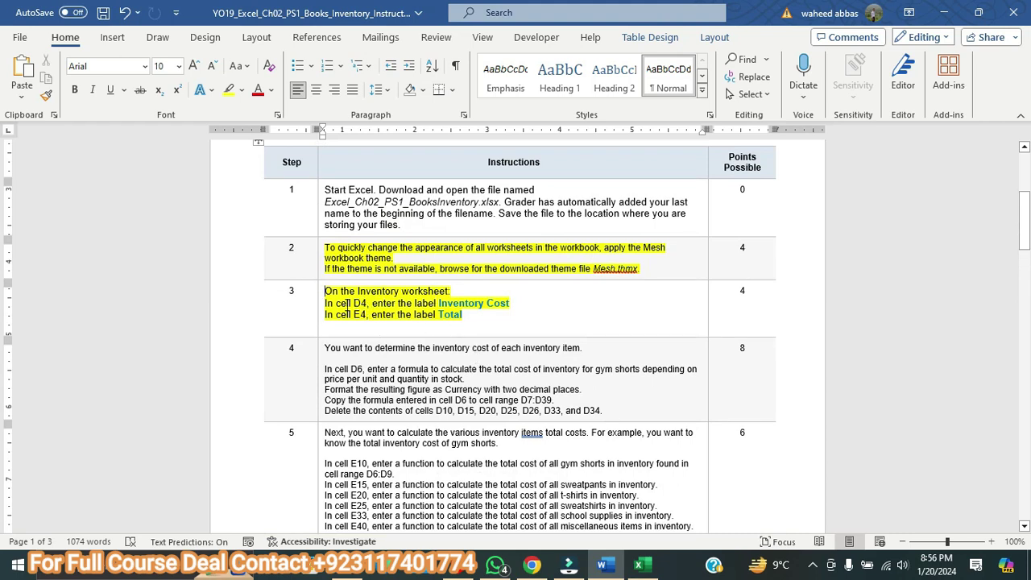
pyautogui.click(639, 564)
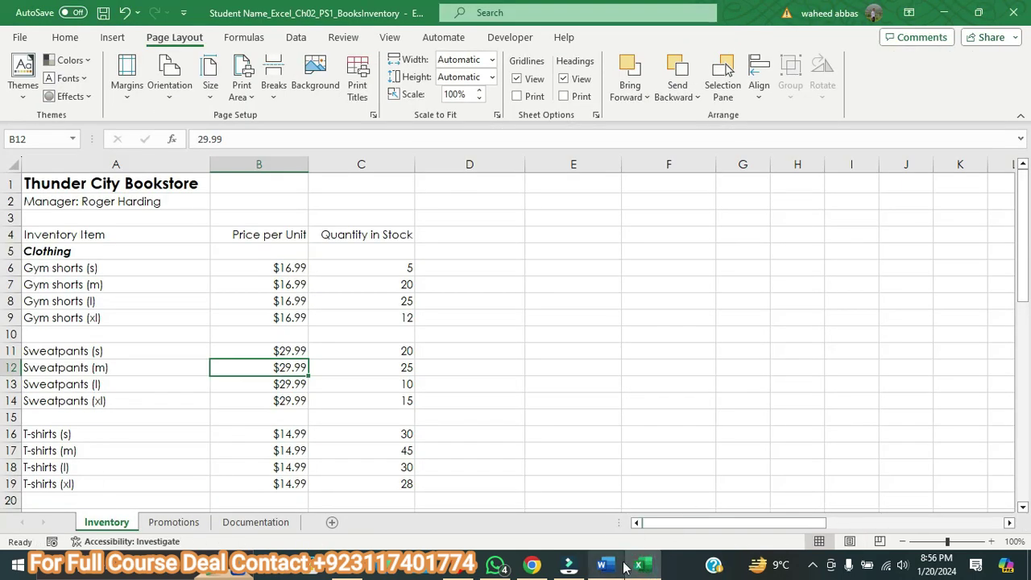
pyautogui.click(601, 565)
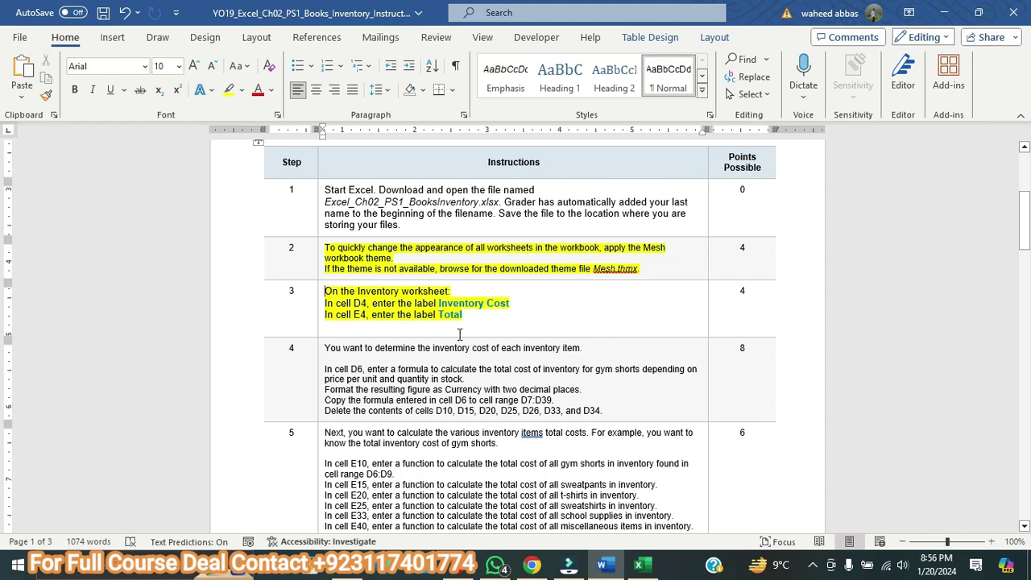
# - Copy the label Inventory Cost from step 3 of the Word instructions and paste it as plain text into cell D4 of the Inventory worksheet
pyautogui.click(637, 566)
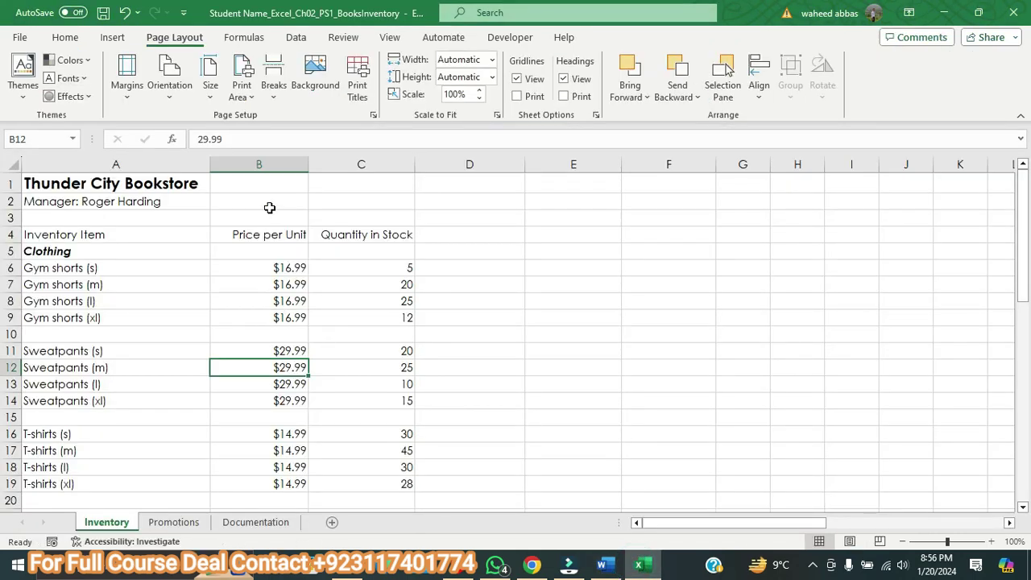
pyautogui.click(430, 233)
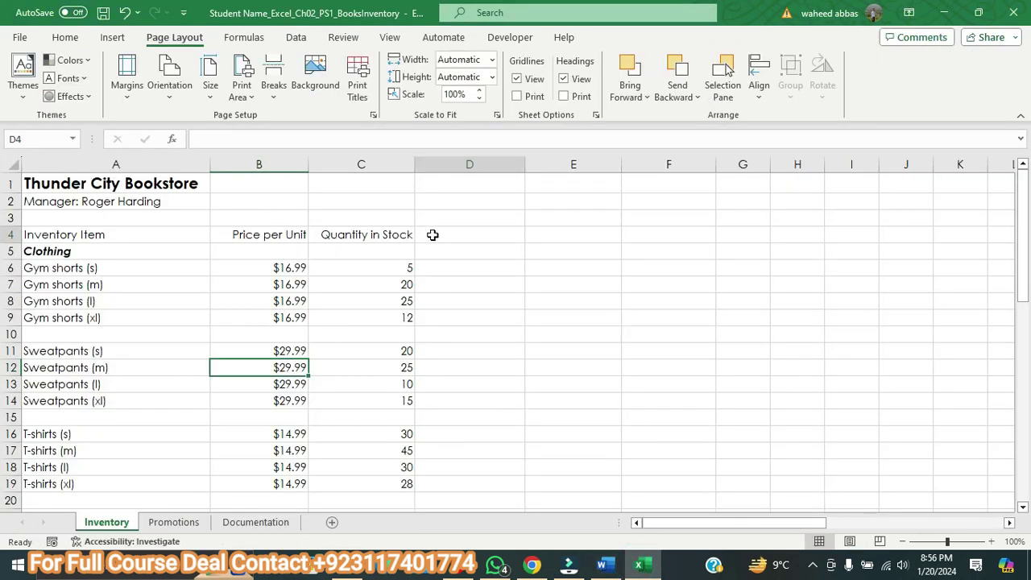
pyautogui.click(561, 234)
pyautogui.click(485, 232)
pyautogui.hotkey('alt', 'Tab')
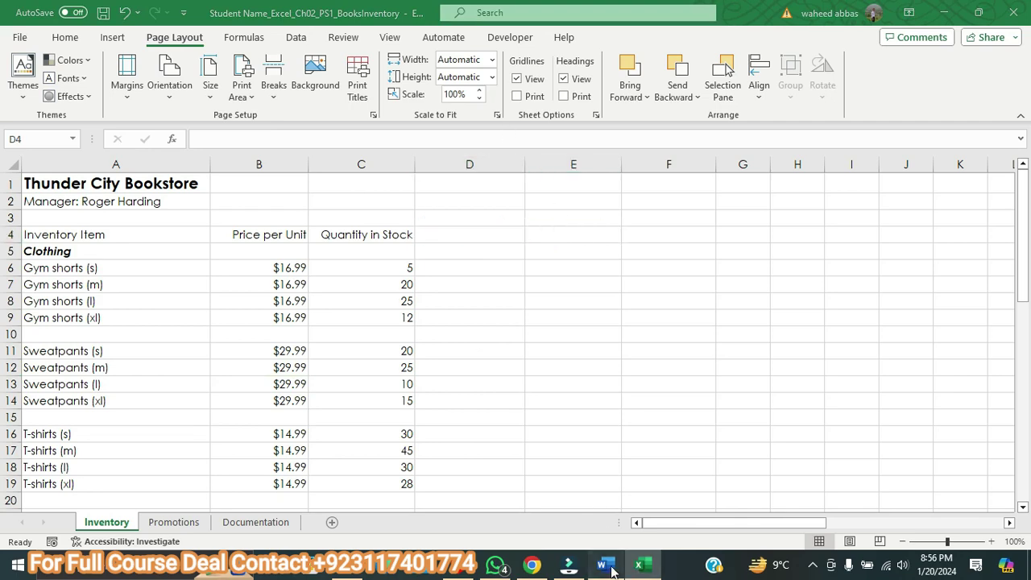
pyautogui.moveTo(439, 302); pyautogui.dragTo(509, 304)
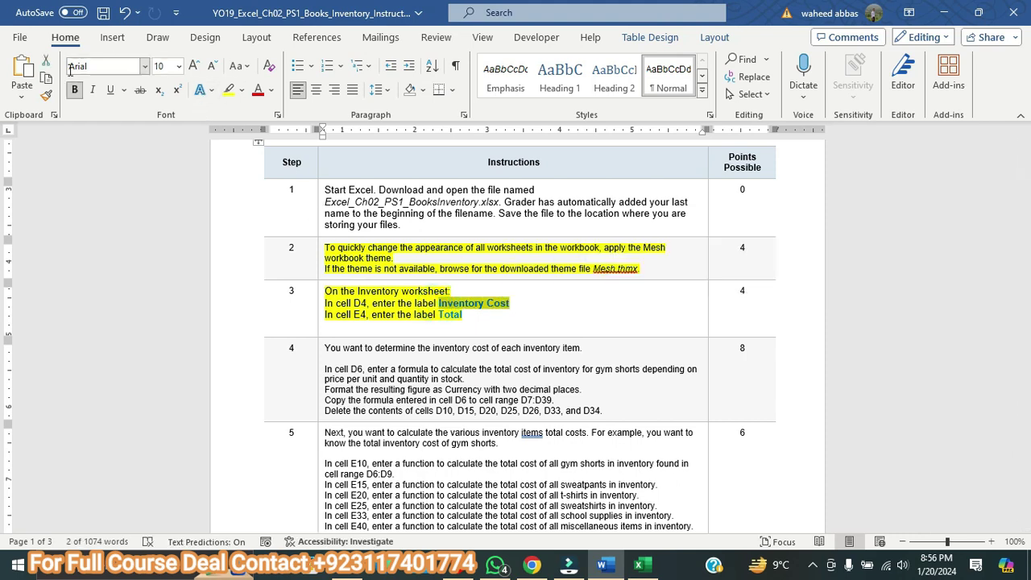
pyautogui.click(45, 78)
pyautogui.click(639, 563)
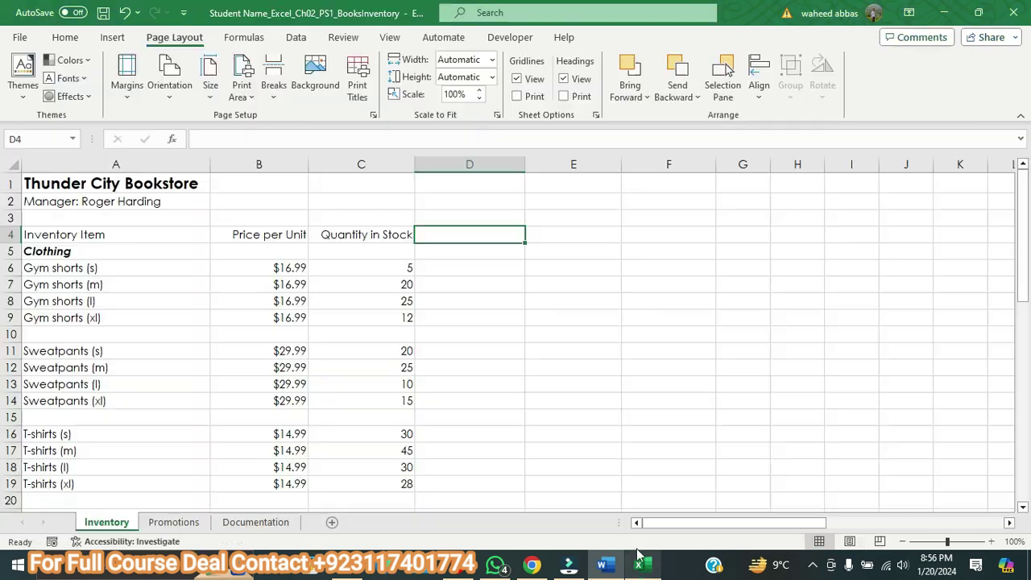
pyautogui.click(219, 138)
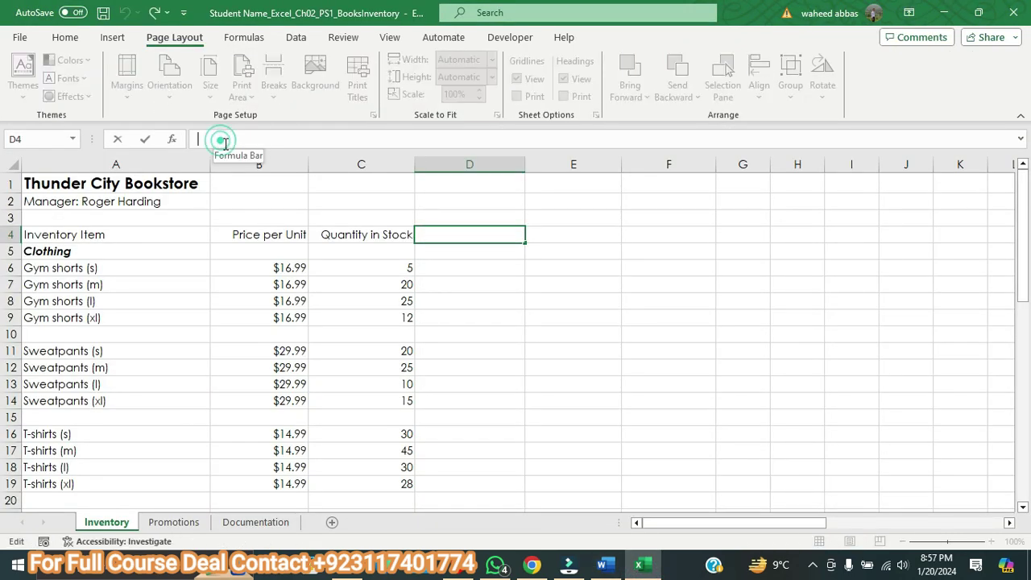
pyautogui.click(65, 37)
pyautogui.click(27, 73)
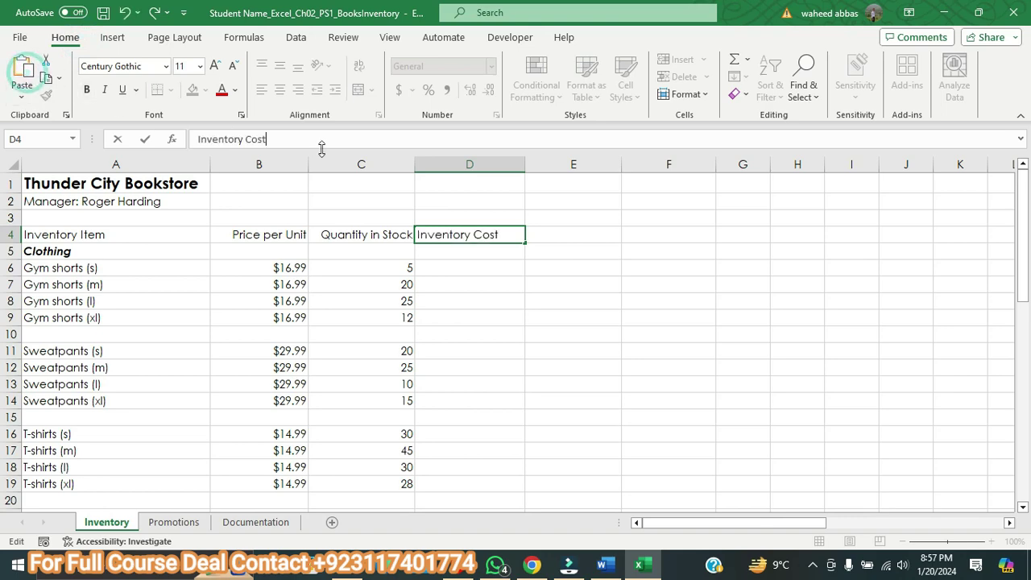
# - Copy the label Total from step 3 of the Word instructions and paste it without source formatting into cell E4 of the Inventory worksheet
pyautogui.click(569, 234)
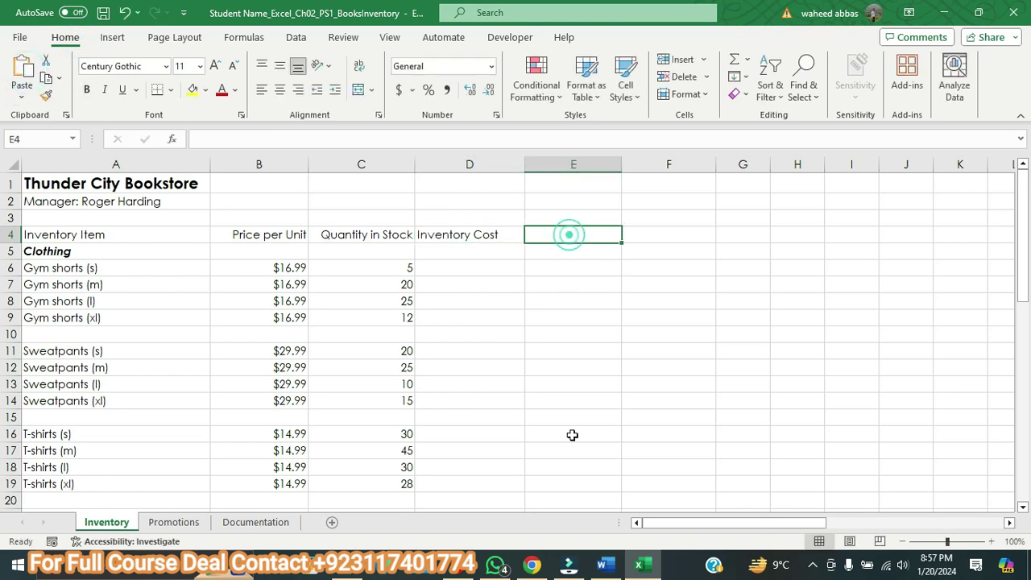
pyautogui.click(602, 564)
pyautogui.doubleClick(440, 314)
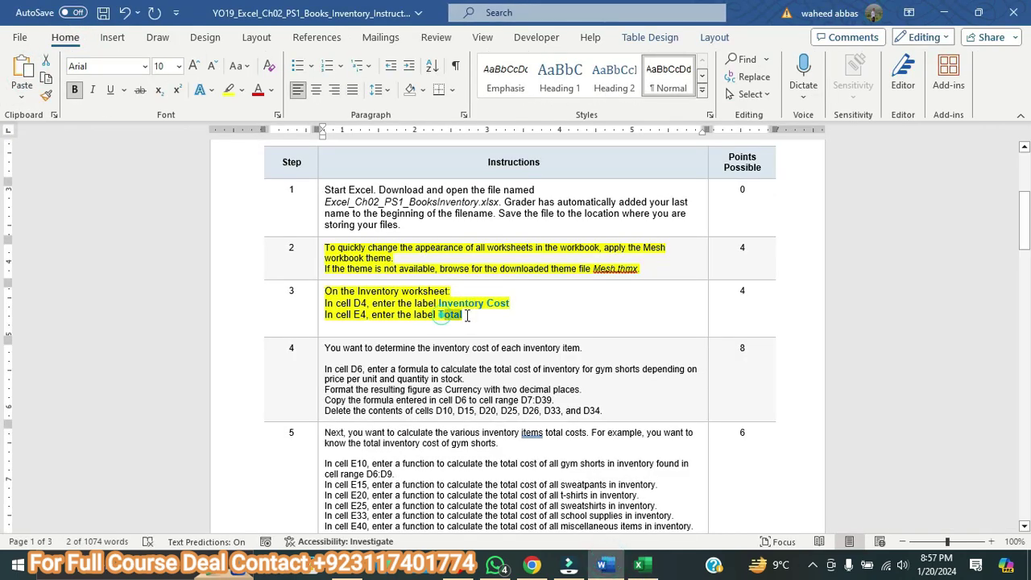
pyautogui.doubleClick(449, 315)
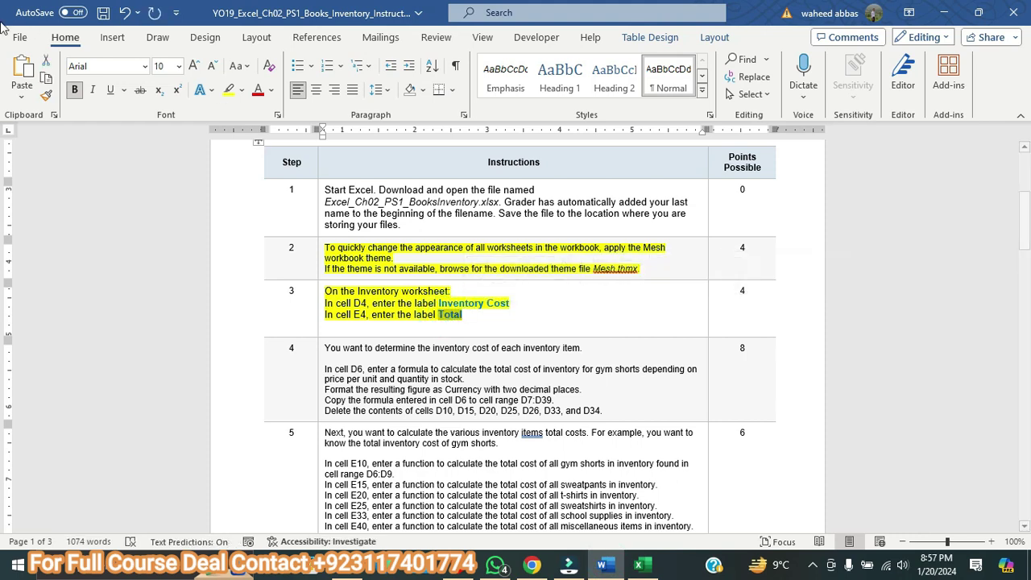
pyautogui.click(46, 78)
pyautogui.click(639, 564)
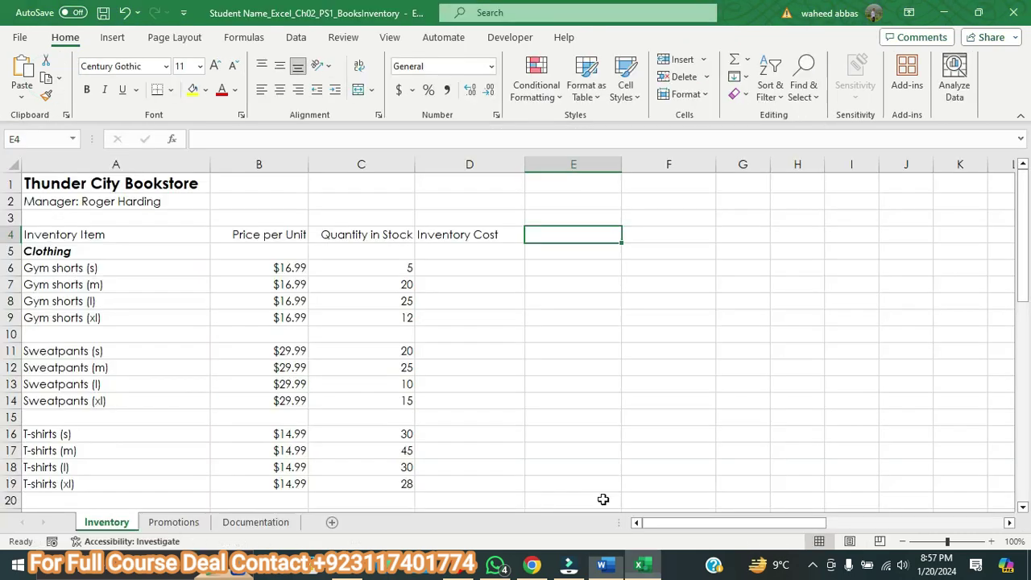
pyautogui.click(24, 72)
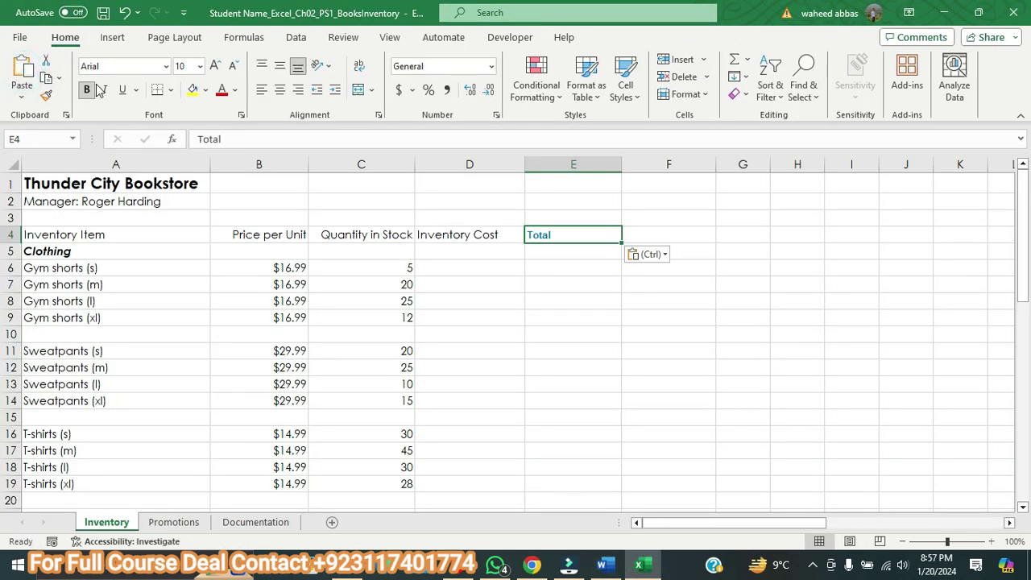
pyautogui.hotkey('ctrl', 'z')
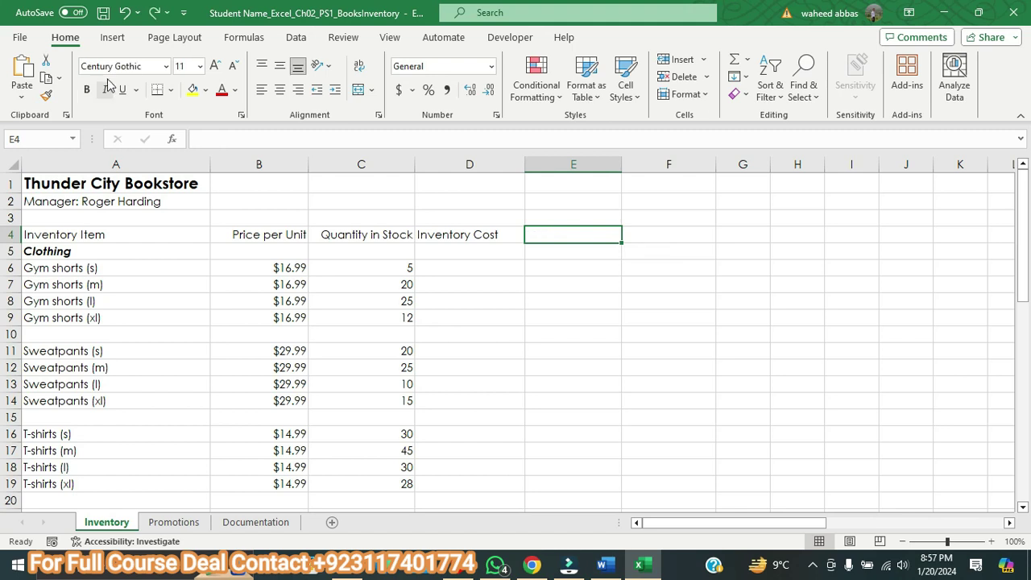
pyautogui.click(200, 137)
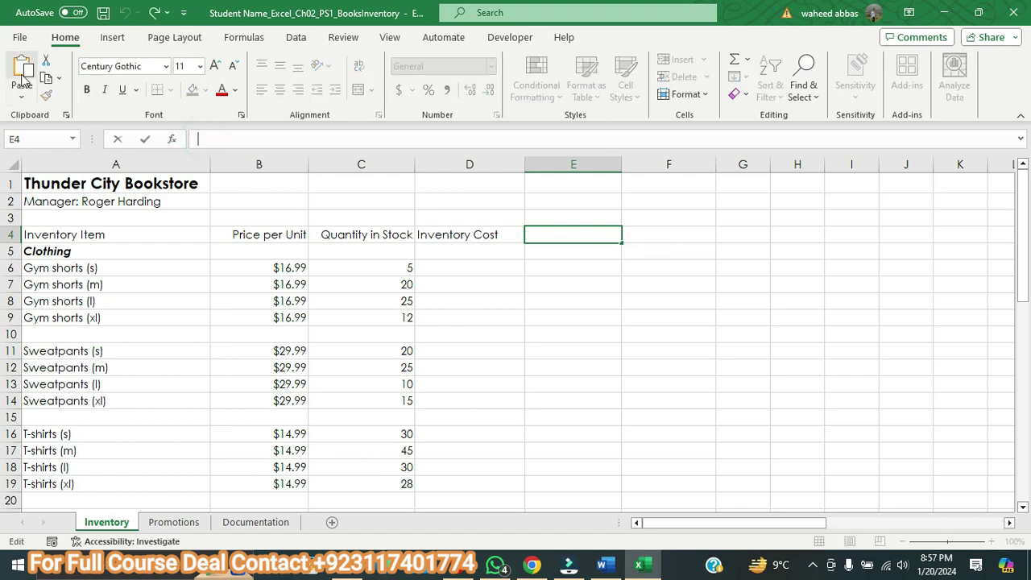
pyautogui.click(24, 85)
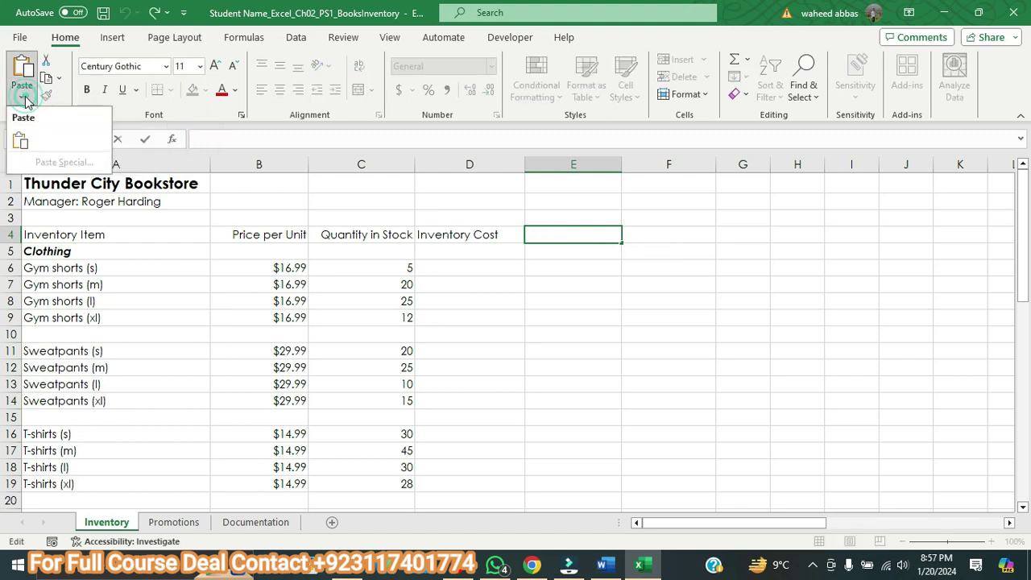
pyautogui.click(23, 141)
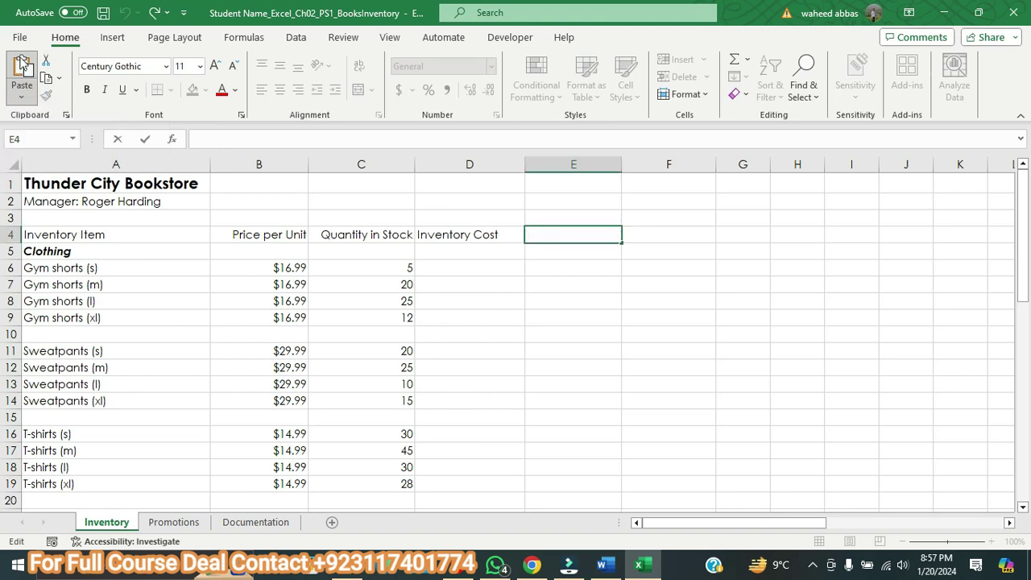
pyautogui.press('Return')
pyautogui.click(559, 284)
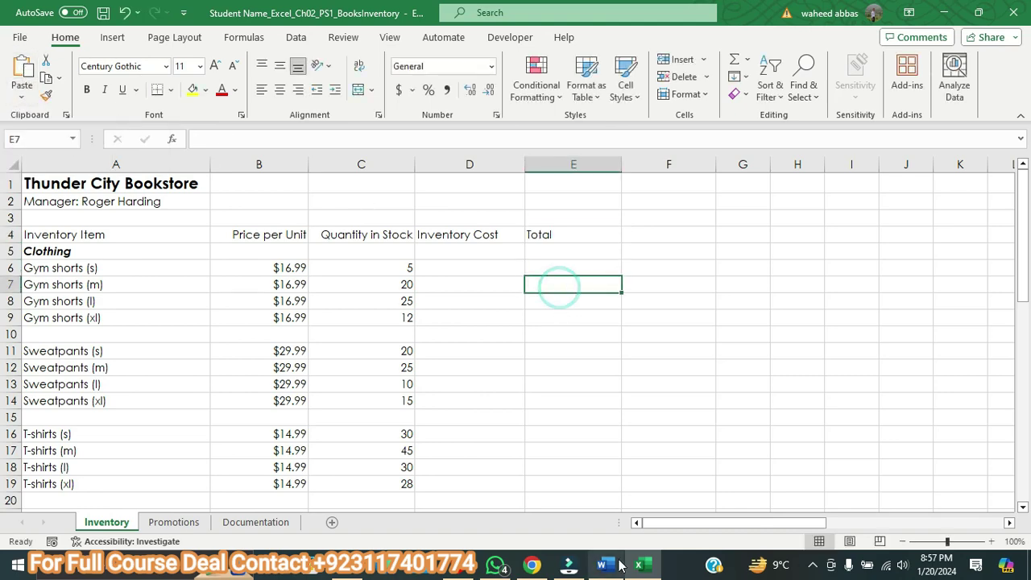
# - In the Word instructions, enlarge the step 4 text to size 11 and highlight it in yellow
pyautogui.click(601, 563)
pyautogui.moveTo(614, 416); pyautogui.dragTo(321, 351)
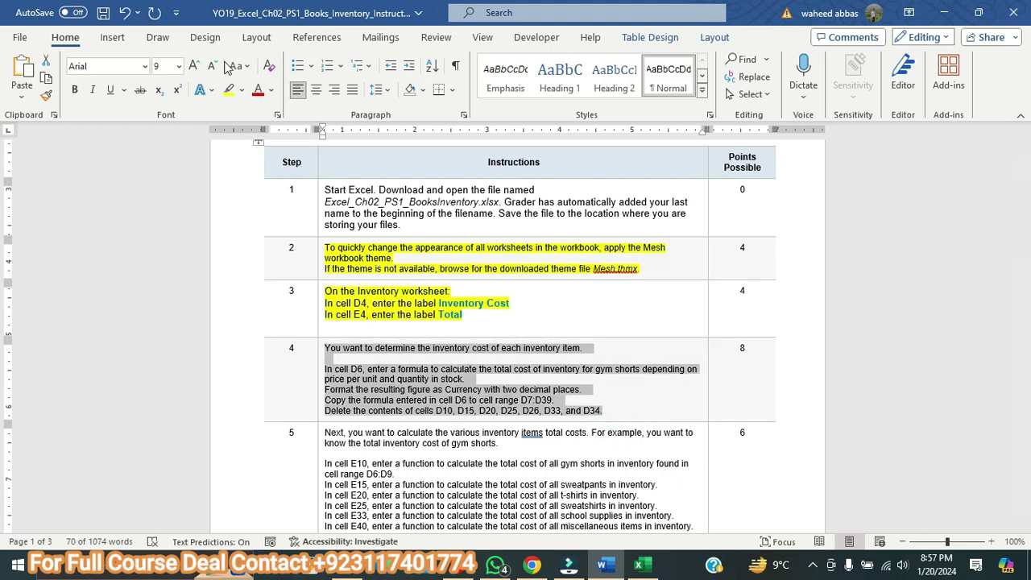
pyautogui.click(194, 66)
pyautogui.click(193, 66)
pyautogui.click(228, 89)
pyautogui.click(405, 225)
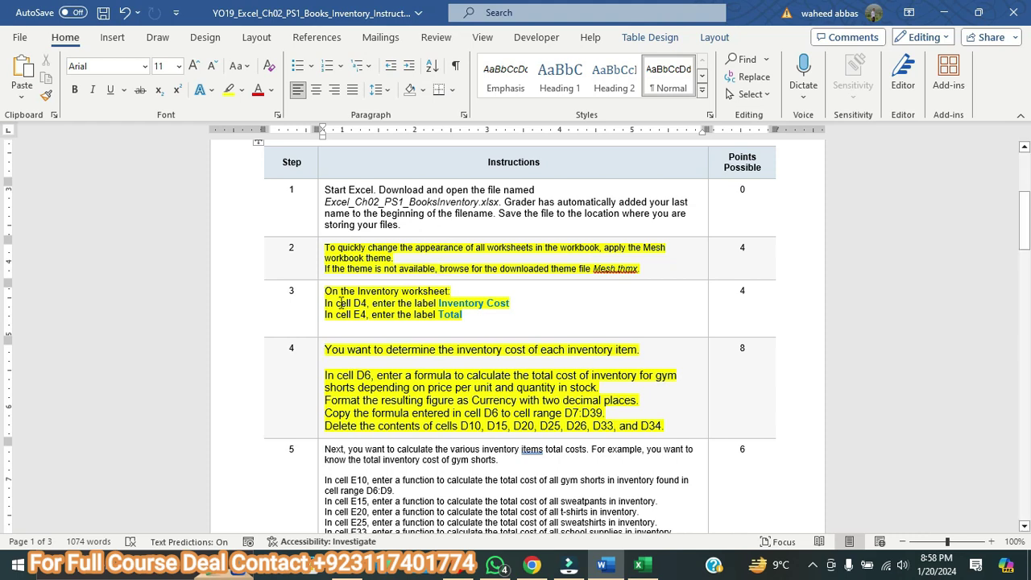
# - In the Excel workbook, enter the formula =B6*C6 in cell D6 to calculate the small gym shorts' inventory cost
pyautogui.click(639, 564)
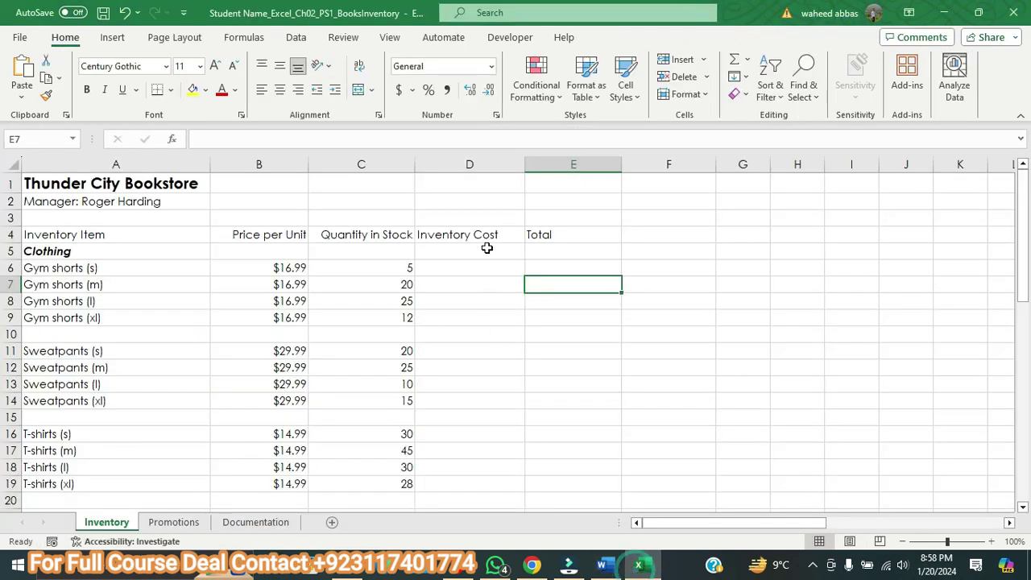
pyautogui.click(466, 268)
pyautogui.click(466, 268)
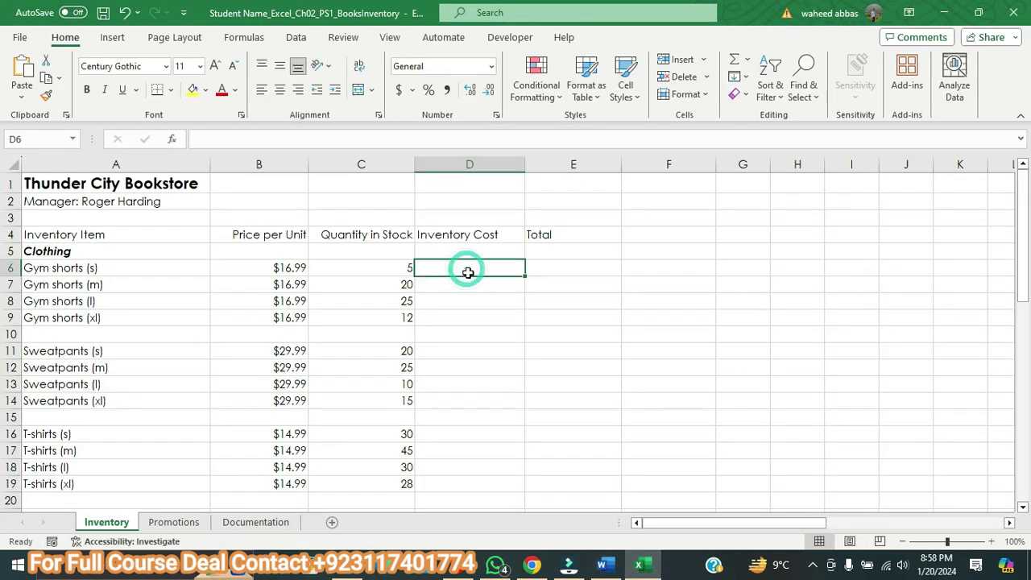
pyautogui.click(602, 563)
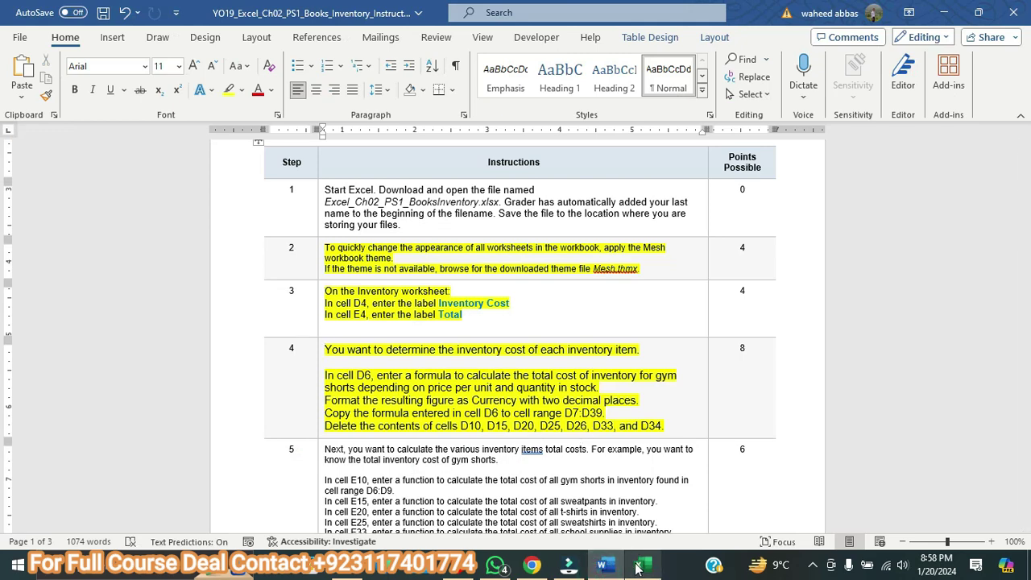
pyautogui.click(639, 563)
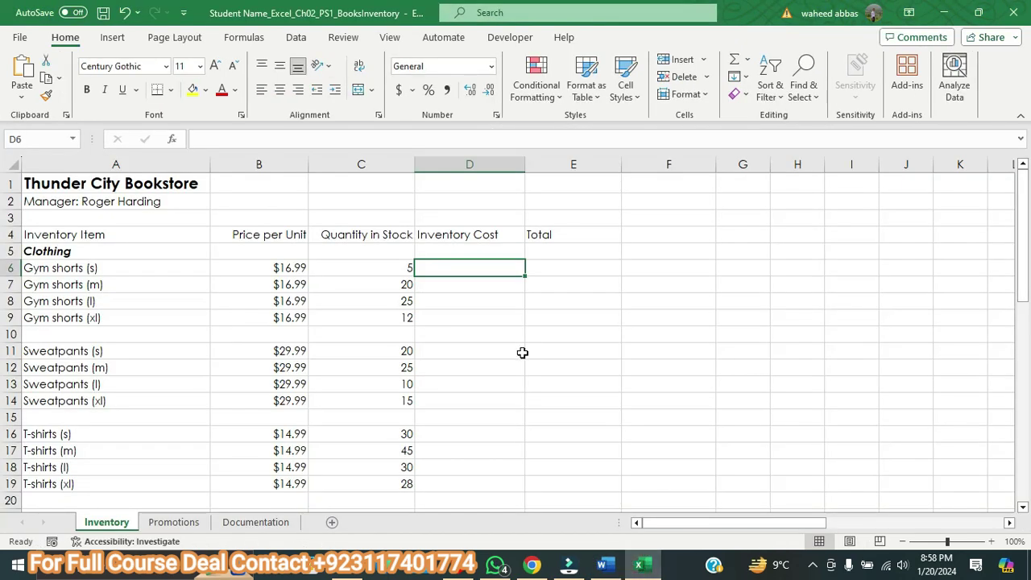
pyautogui.write('=')
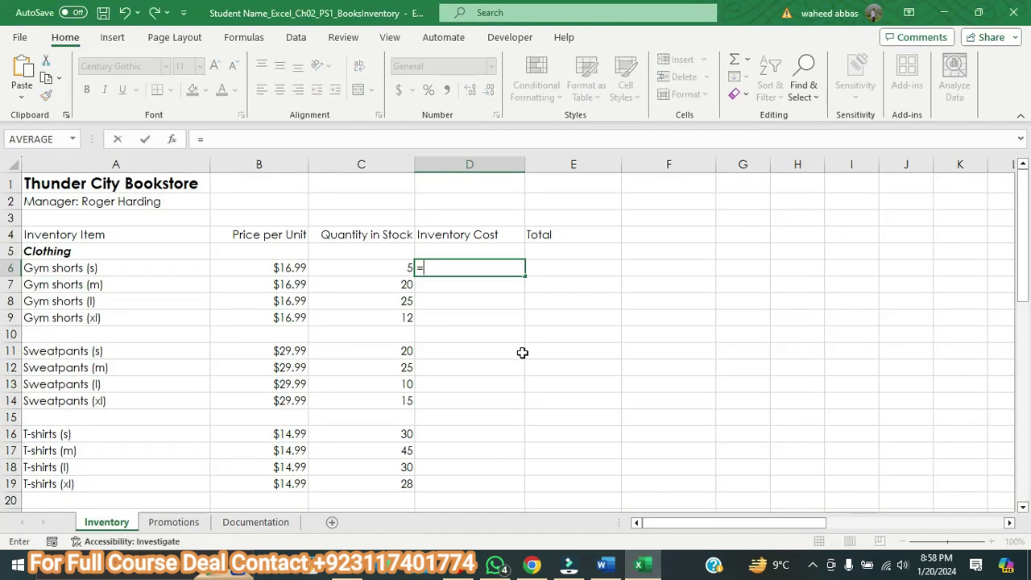
pyautogui.click(267, 272)
pyautogui.write('*')
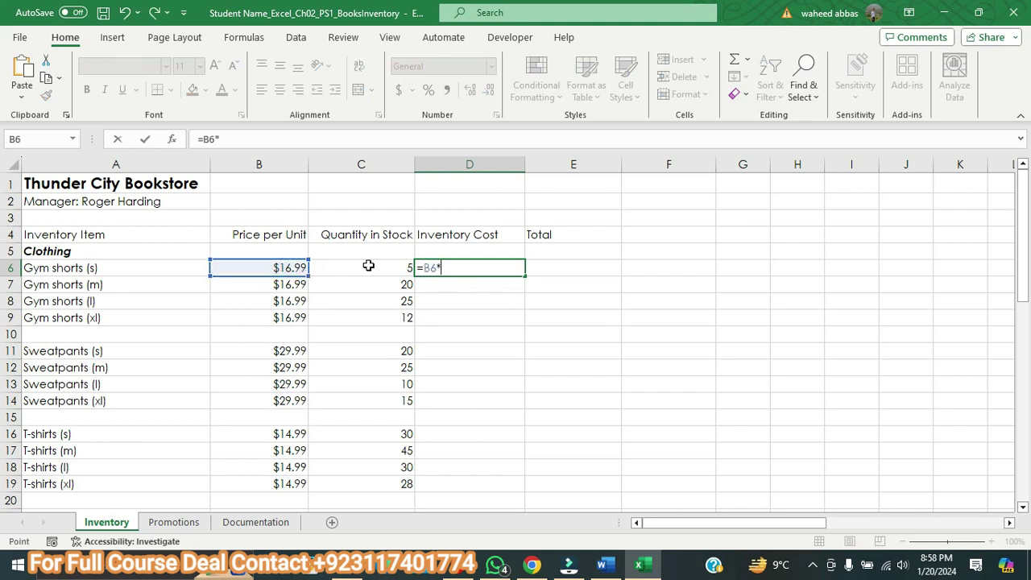
pyautogui.click(368, 267)
pyautogui.press('Return')
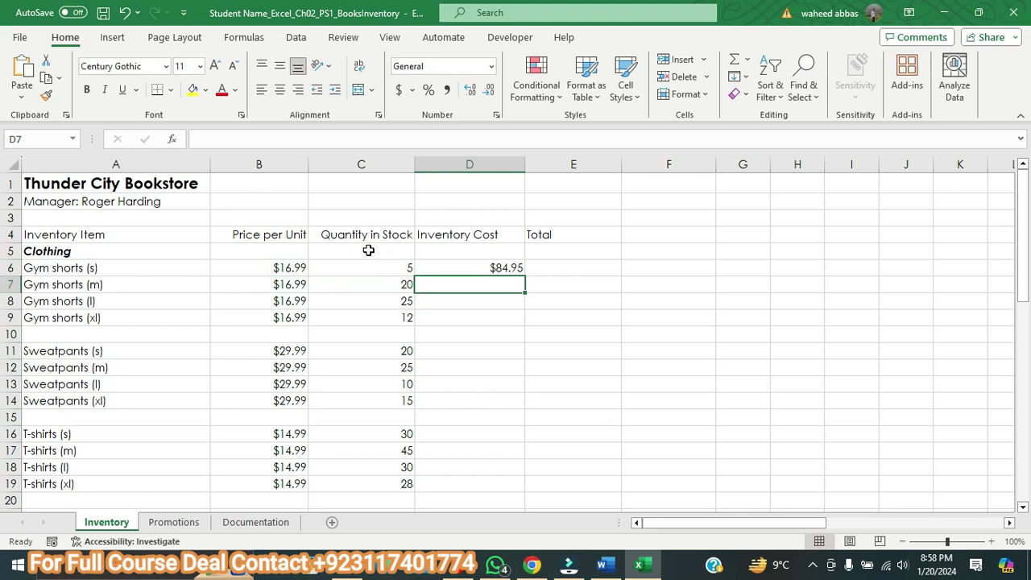
# - Check step 4 in Word, format cell D6 as Currency in Excel, and fill its formula through D7:D39
pyautogui.click(602, 565)
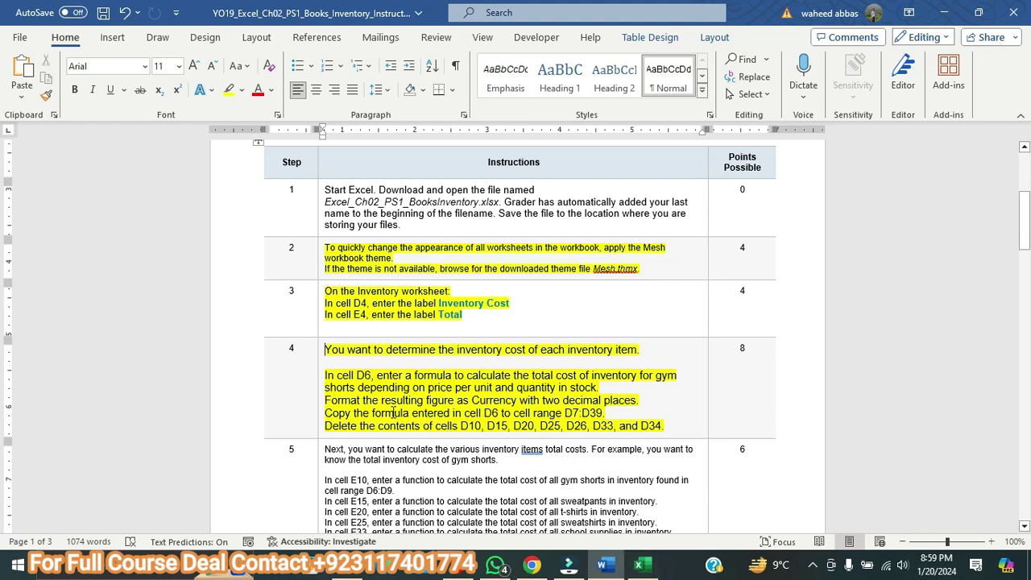
pyautogui.click(638, 565)
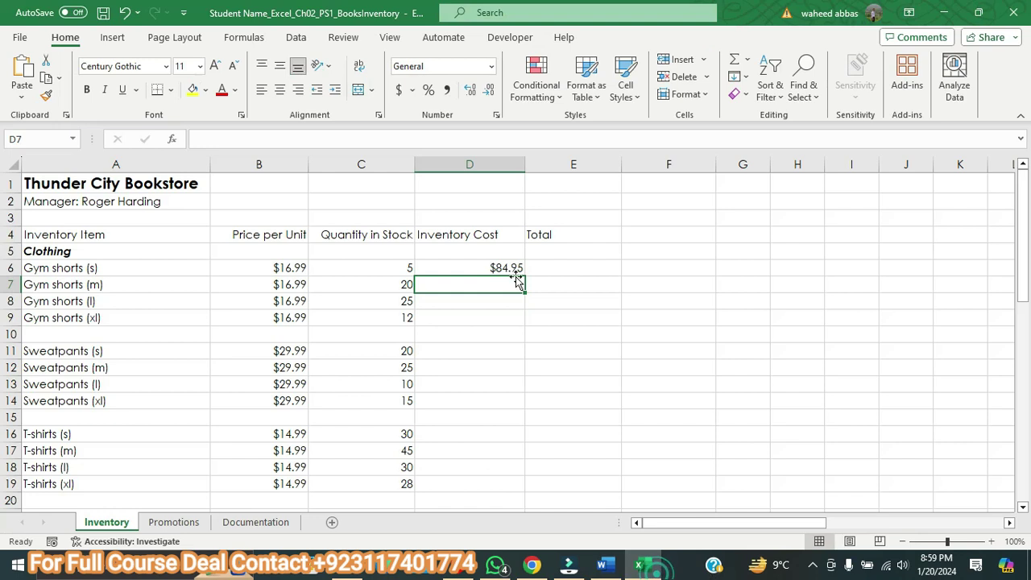
pyautogui.click(505, 268)
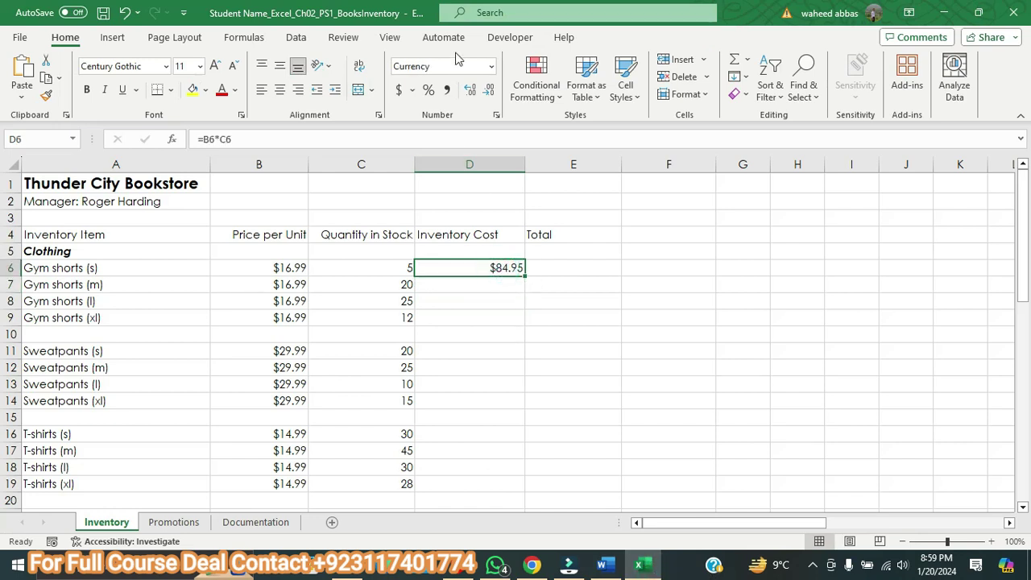
pyautogui.click(490, 68)
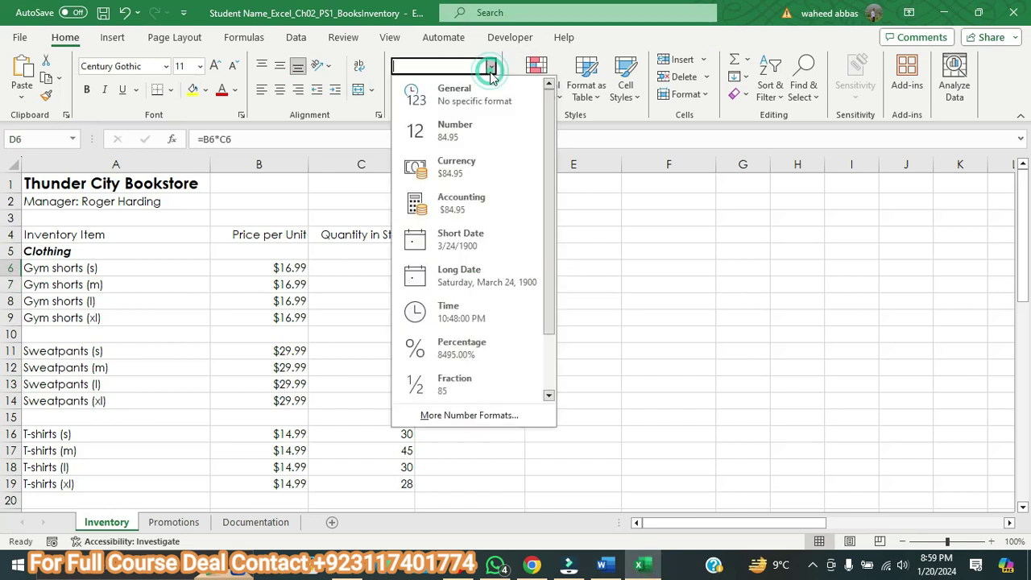
pyautogui.click(470, 169)
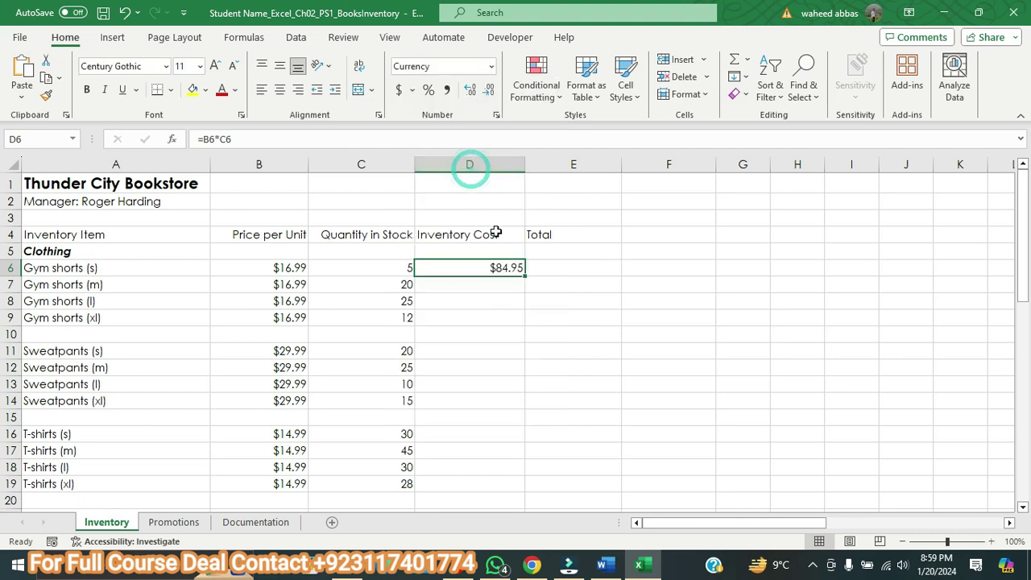
pyautogui.moveTo(525, 275); pyautogui.dragTo(522, 305)
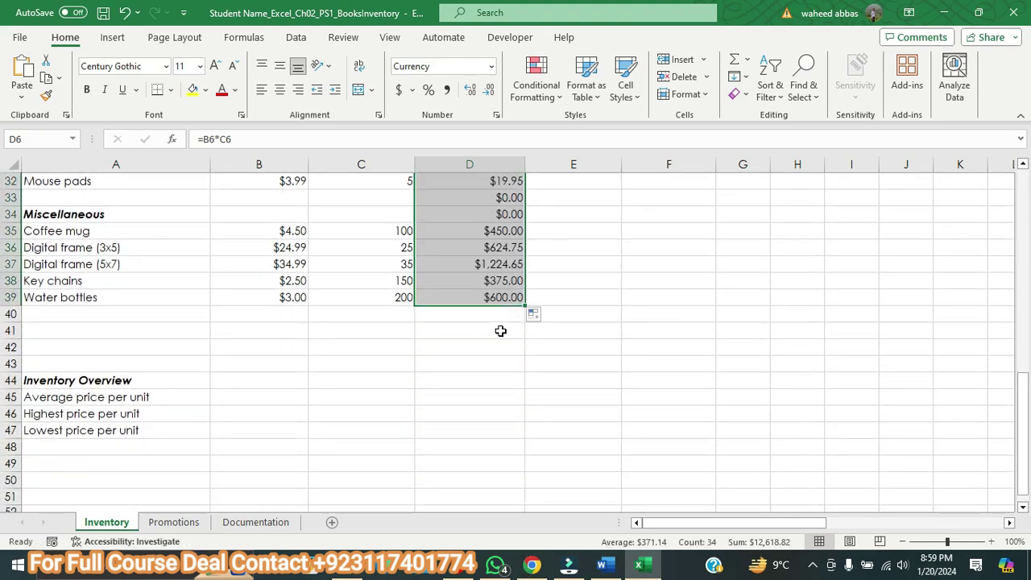
# - Check step 4 in the Word instructions, and in the Excel Inventory worksheet clear the contents of cells D34 and D33
pyautogui.click(601, 564)
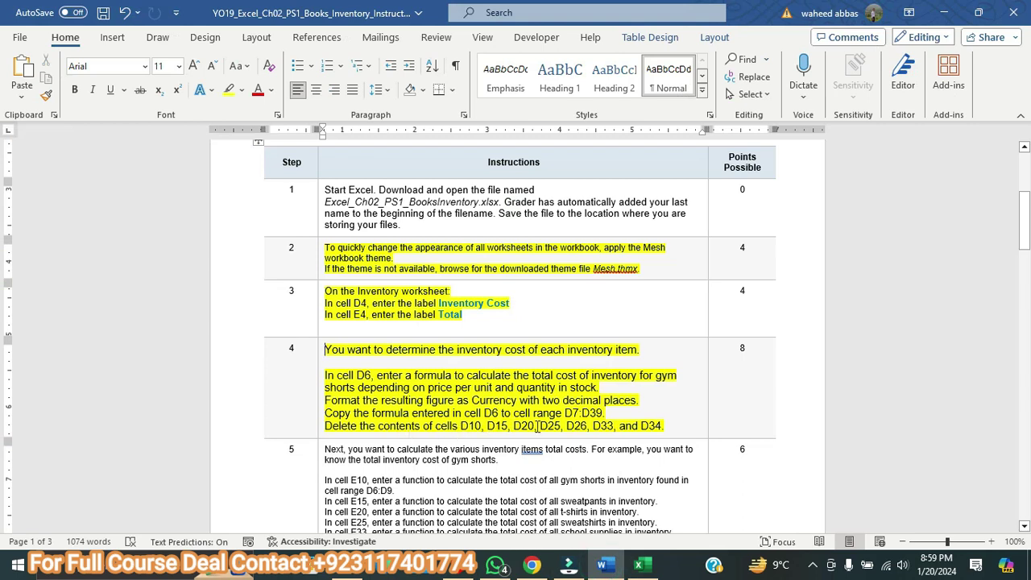
pyautogui.click(639, 564)
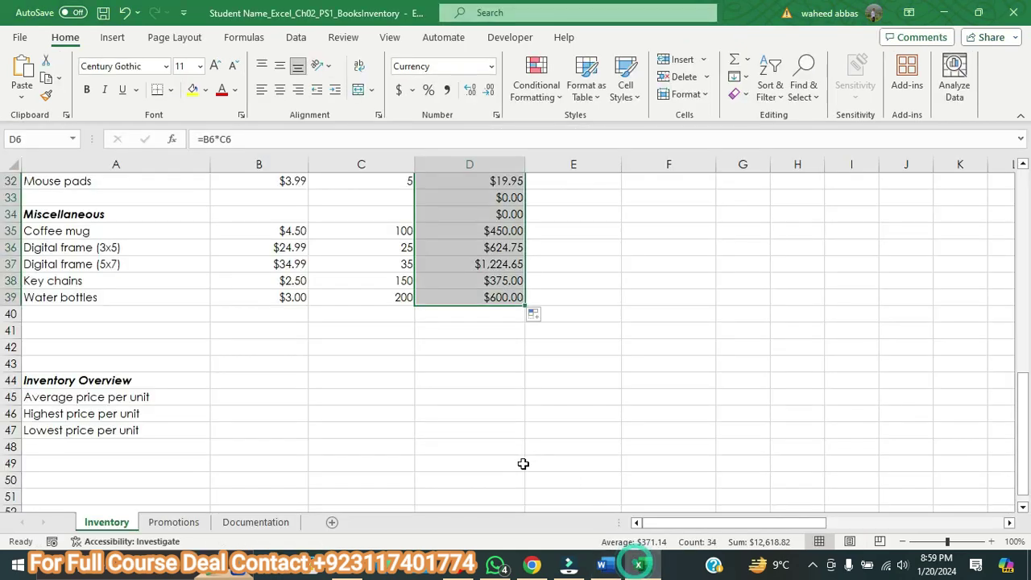
pyautogui.scroll(2, 515, 435)
pyautogui.click(498, 311)
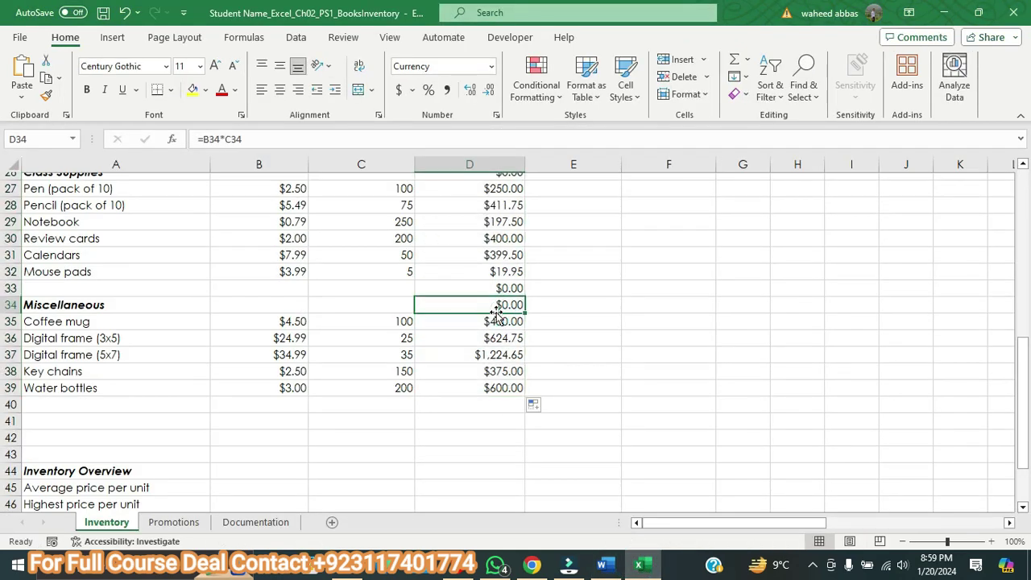
pyautogui.press('Delete')
pyautogui.press('Up')
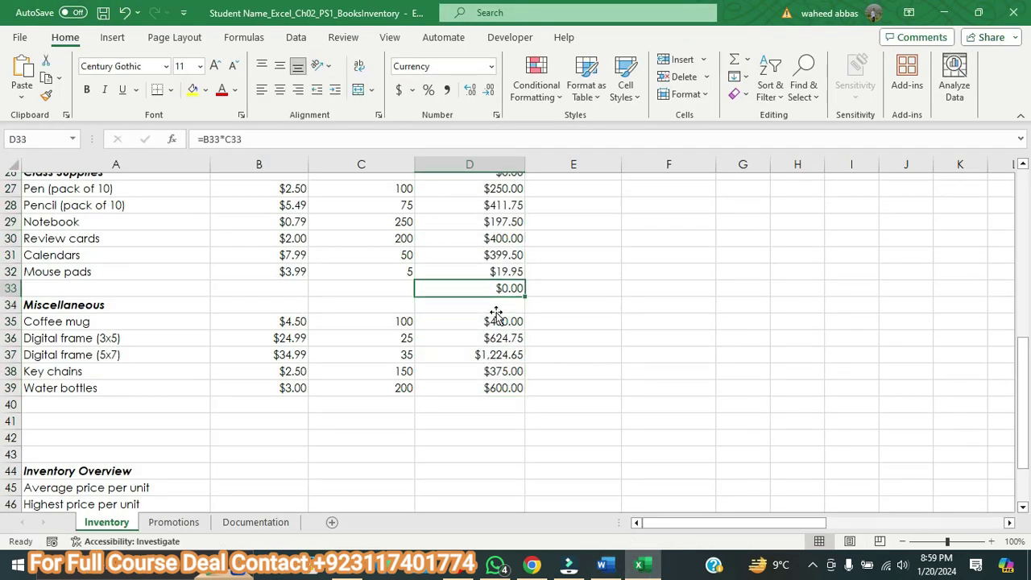
pyautogui.press('Delete')
# - Clear the contents of cells D26 and D25 around the Class Supplies heading
pyautogui.press('Up')
pyautogui.press('Up')
pyautogui.press('Up')
pyautogui.press('Up')
pyautogui.press('Up')
pyautogui.press('Up')
pyautogui.press('Up')
pyautogui.press('Up')
pyautogui.press('Up')
pyautogui.press('Down')
pyautogui.press('Down')
pyautogui.press('Delete')
pyautogui.press('Up')
pyautogui.press('Delete')
# - Clear the contents of cells D20 and D15 in the blank rows below the t-shirts and the sweatpants
pyautogui.press('Up')
pyautogui.press('Up')
pyautogui.press('Up')
pyautogui.press('Up')
pyautogui.press('Up')
pyautogui.press('Up')
pyautogui.press('Up')
pyautogui.press('Up')
pyautogui.press('Up')
pyautogui.press('Up')
pyautogui.press('Down')
pyautogui.press('Down')
pyautogui.press('Down')
pyautogui.press('Down')
pyautogui.press('Down')
pyautogui.press('Delete')
pyautogui.press('Up')
pyautogui.press('Up')
pyautogui.press('Up')
pyautogui.press('Up')
pyautogui.press('Up')
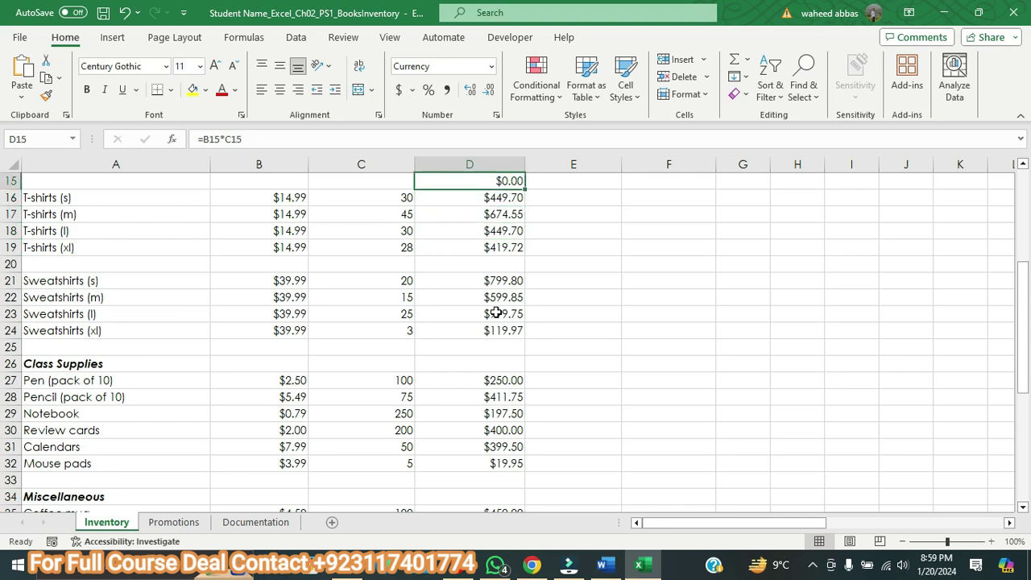
pyautogui.press('Delete')
# - Clear the contents of cell D10 in the blank row below the gym shorts
pyautogui.press('Up')
pyautogui.press('Up')
pyautogui.press('Up')
pyautogui.press('Up')
pyautogui.press('Up')
pyautogui.press('Up')
pyautogui.press('Up')
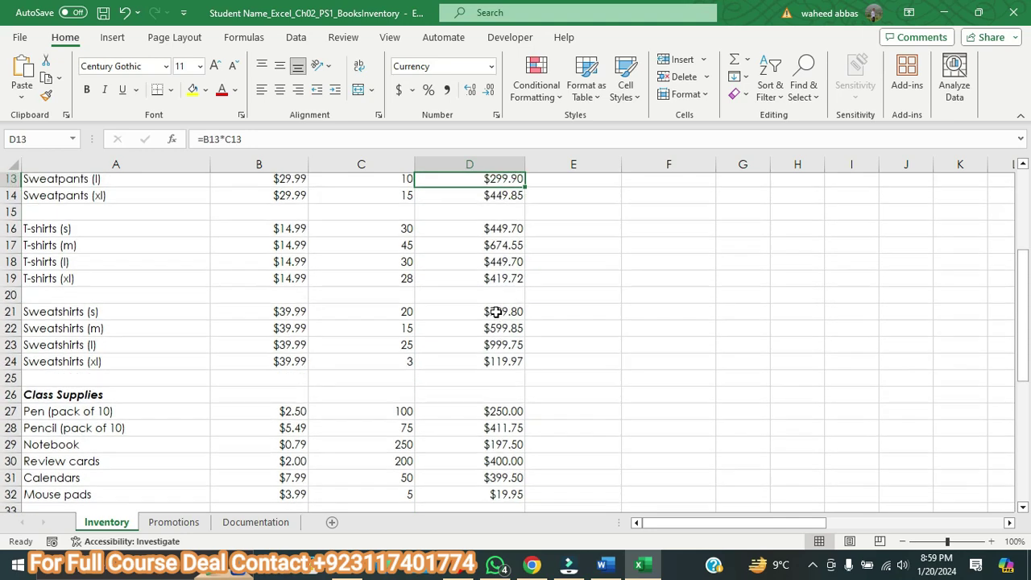
pyautogui.press('Down')
pyautogui.press('Down')
pyautogui.press('Down')
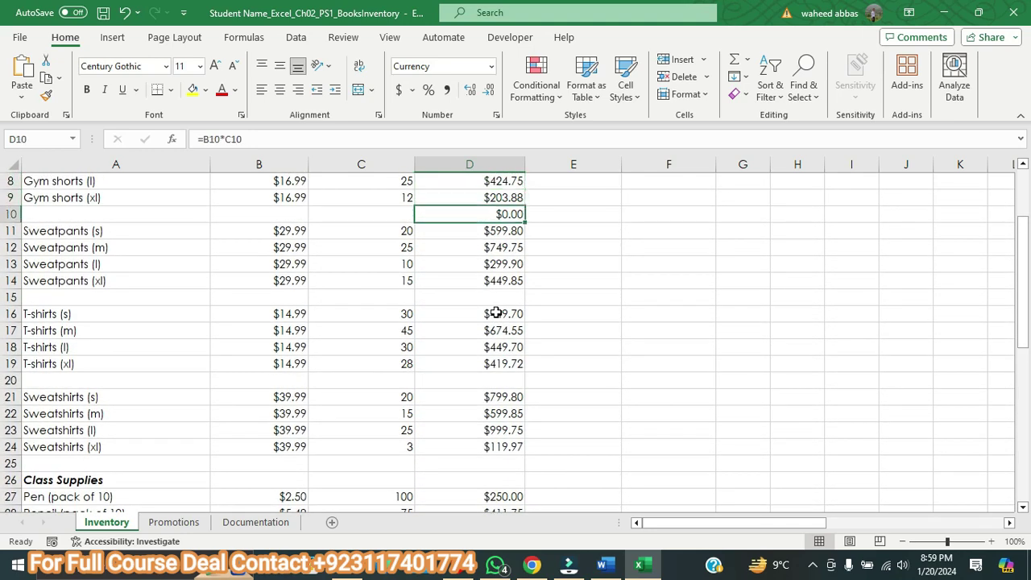
pyautogui.press('Up')
pyautogui.press('Delete')
pyautogui.press('Down')
pyautogui.press('Down')
pyautogui.press('Up')
pyautogui.press('Up')
pyautogui.press('Up')
pyautogui.press('Up')
pyautogui.press('Up')
pyautogui.press('Up')
pyautogui.press('Up')
pyautogui.press('Up')
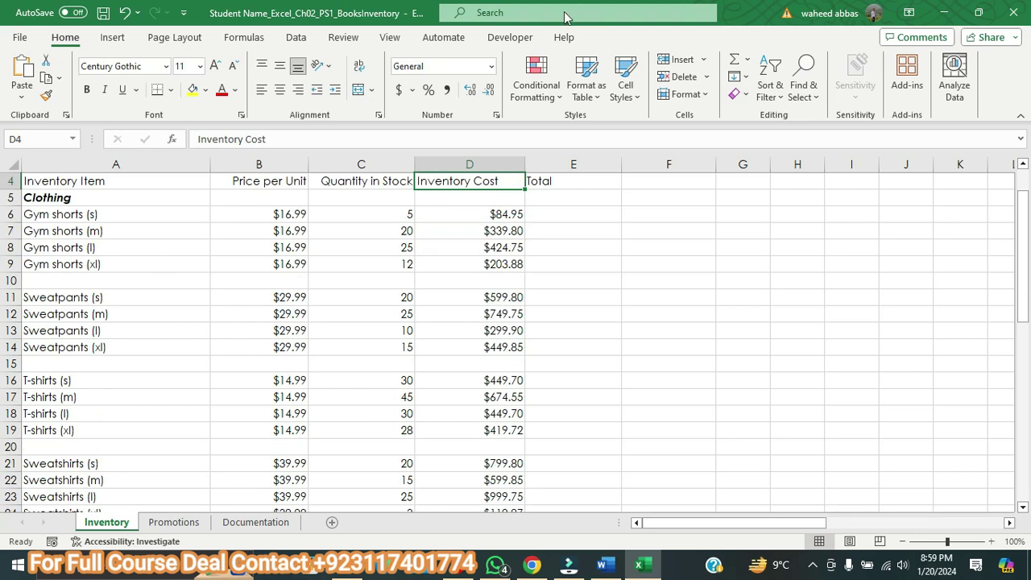
# - Switch to the Word instructions, enlarge the step 5 text to size 11 and highlight it in yellow
pyautogui.click(602, 564)
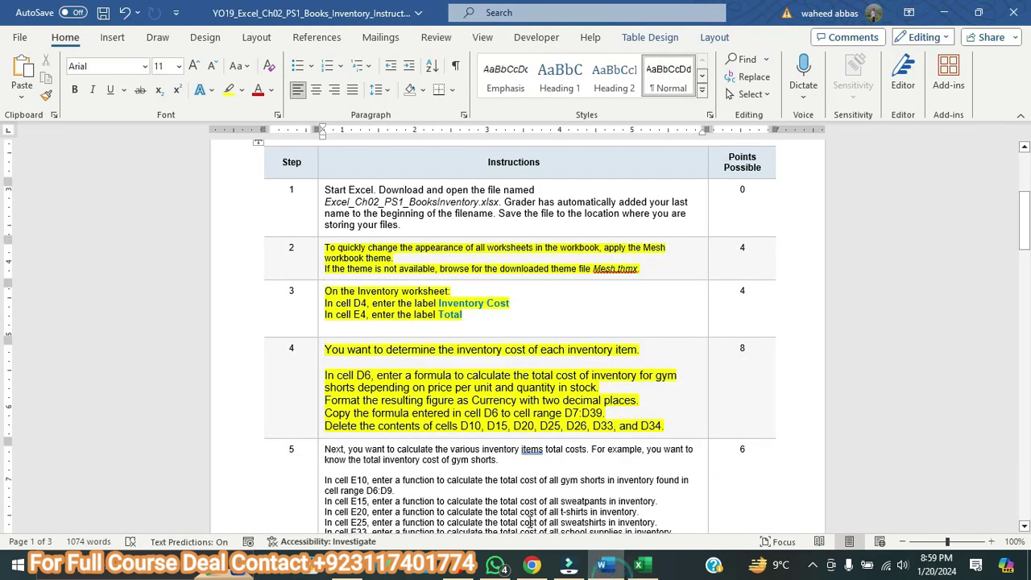
pyautogui.scroll(-4, 465, 465)
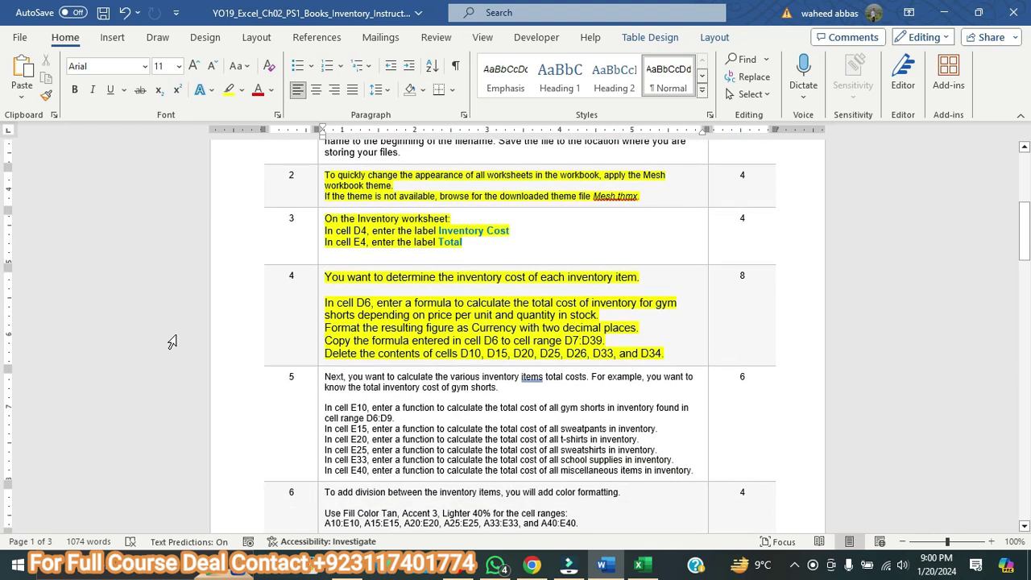
pyautogui.moveTo(696, 394); pyautogui.dragTo(336, 304)
pyautogui.click(193, 65)
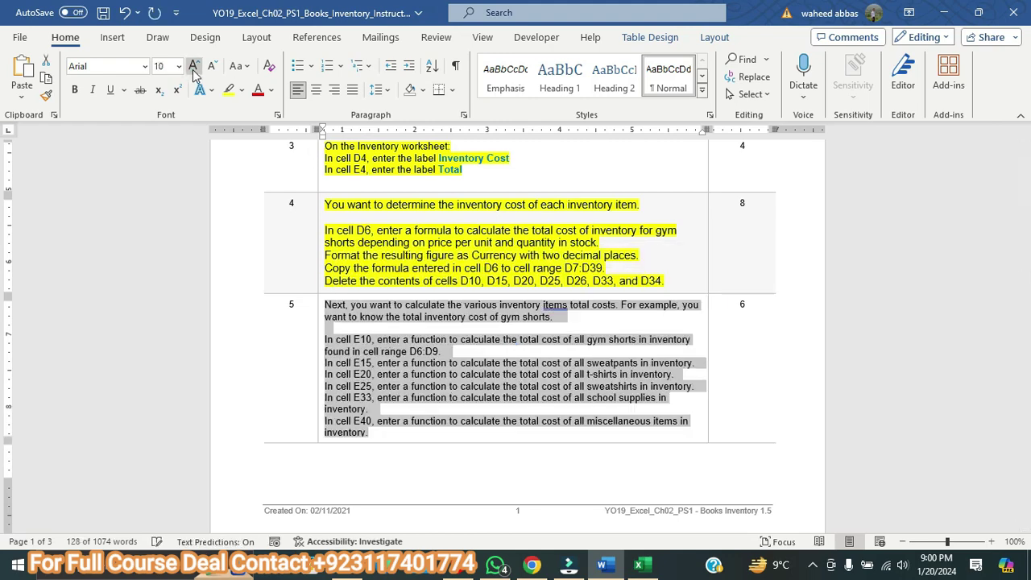
pyautogui.click(193, 65)
pyautogui.click(229, 90)
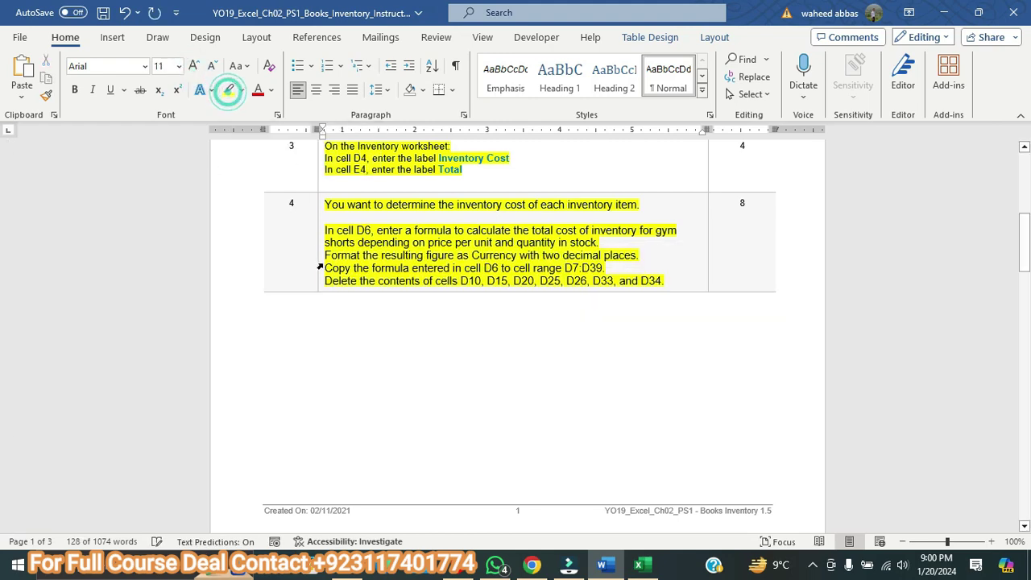
pyautogui.scroll(-10, 318, 266)
pyautogui.press('Left')
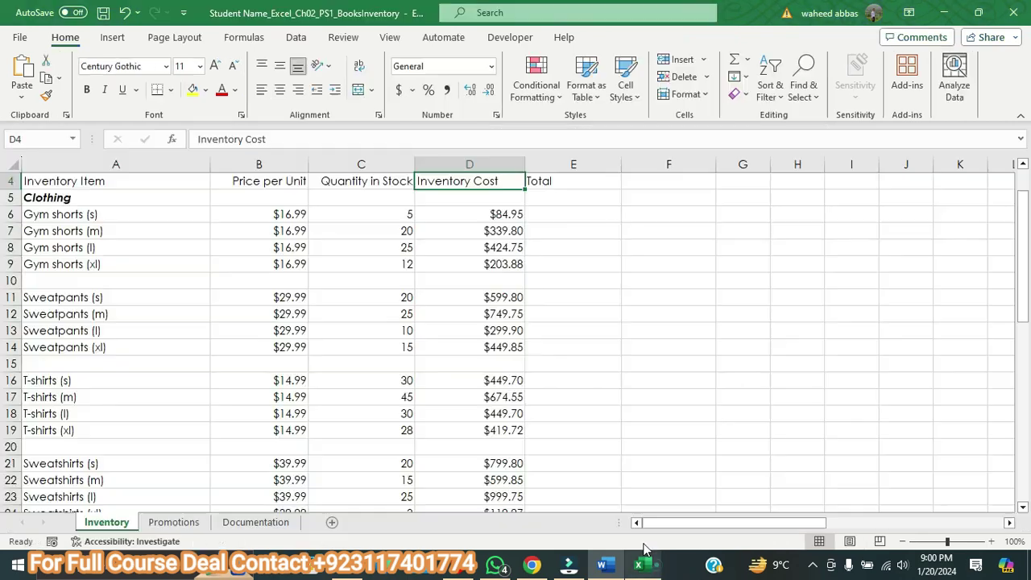
# - In the Excel workbook, enter a SUM function over D6:D9 in cell E10 to total the gym shorts' inventory cost
pyautogui.click(639, 565)
pyautogui.click(551, 282)
pyautogui.write('=s')
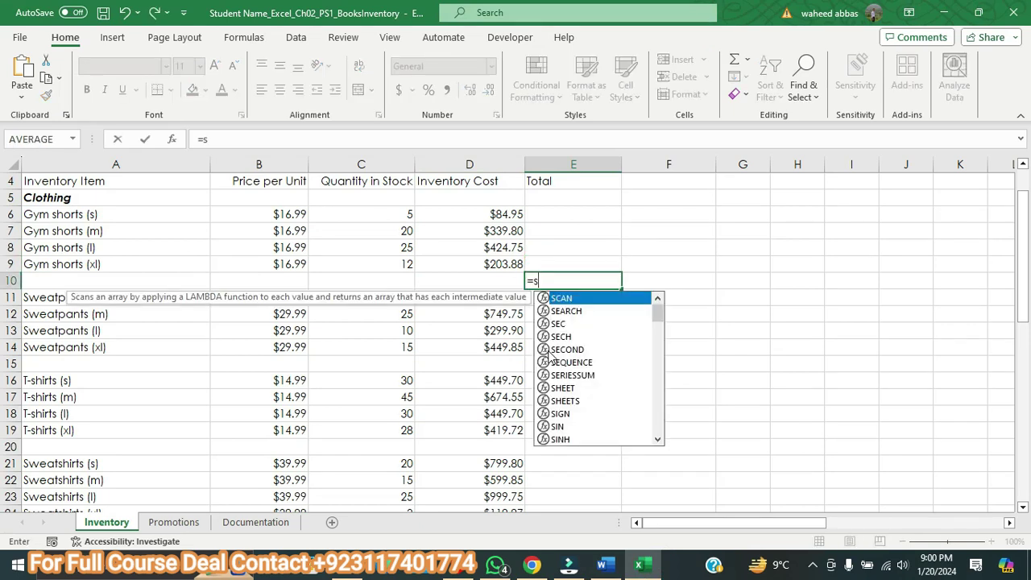
pyautogui.write('um')
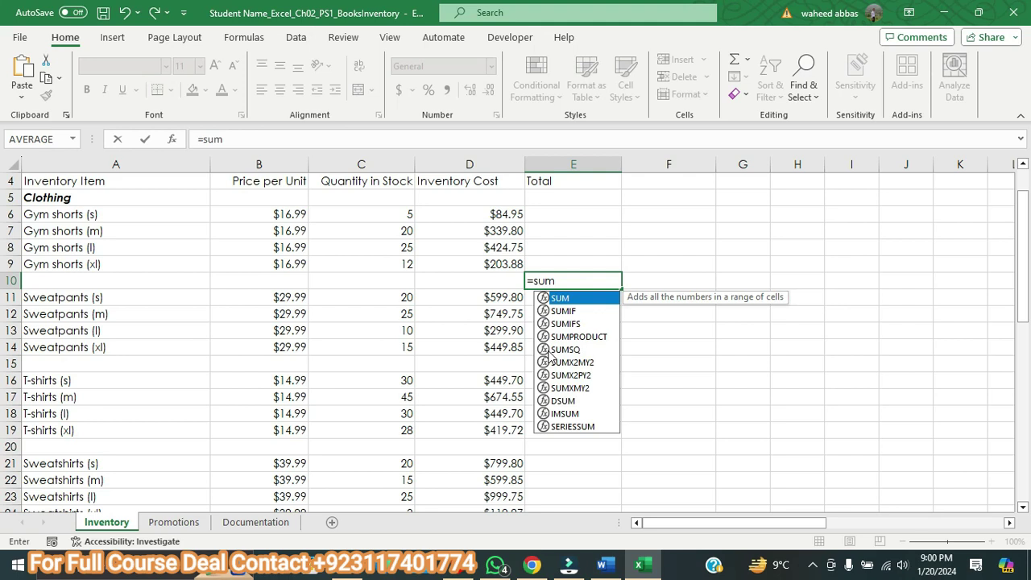
pyautogui.doubleClick(566, 299)
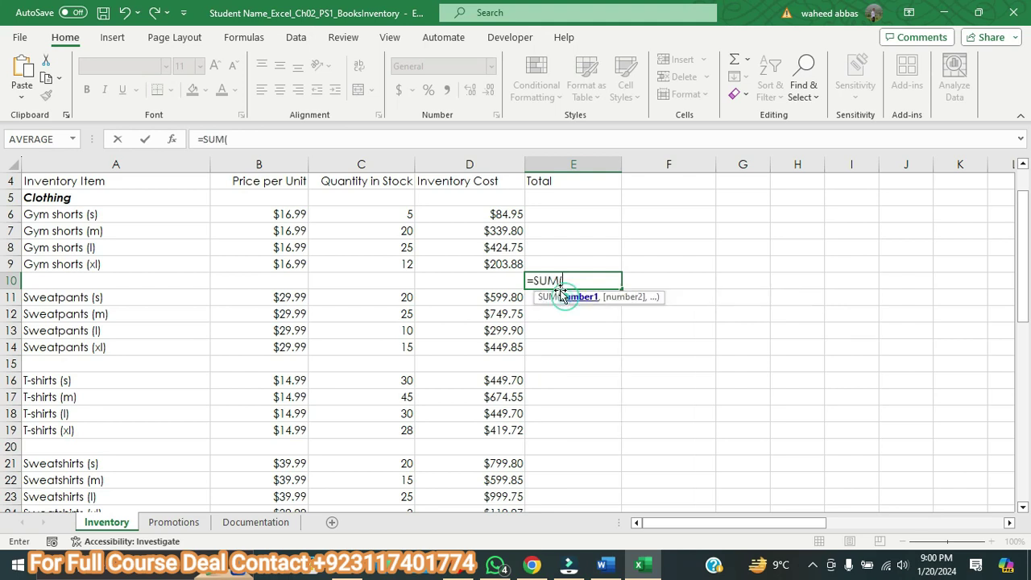
pyautogui.click(512, 214)
pyautogui.moveTo(512, 214); pyautogui.dragTo(510, 262)
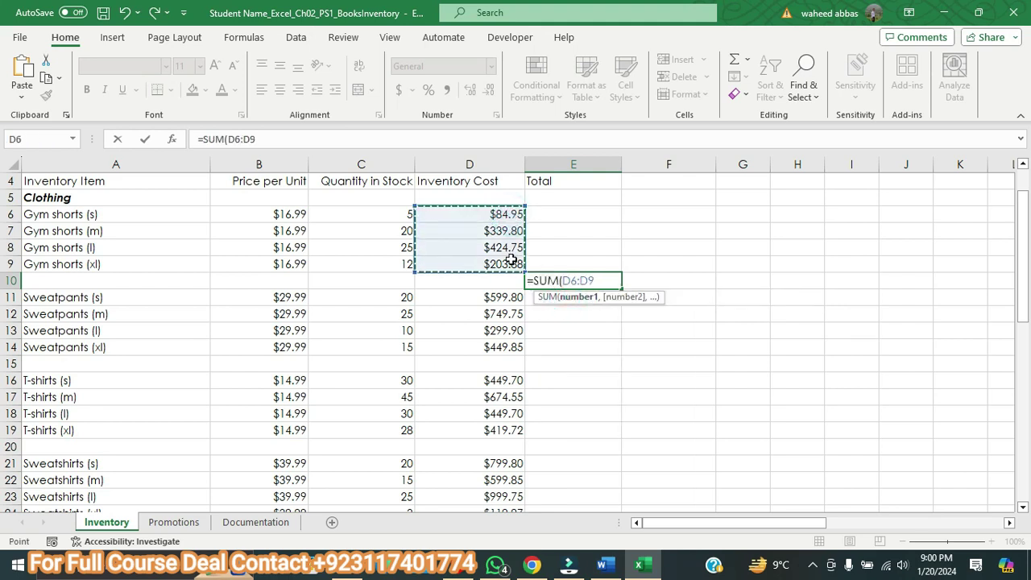
pyautogui.press('Return')
# - Enter a SUM function over D11:D14 in cell E15 to total the sweatpants' inventory cost
pyautogui.press('Return')
pyautogui.press('Down')
pyautogui.press('Down')
pyautogui.press('Down')
pyautogui.write('=s')
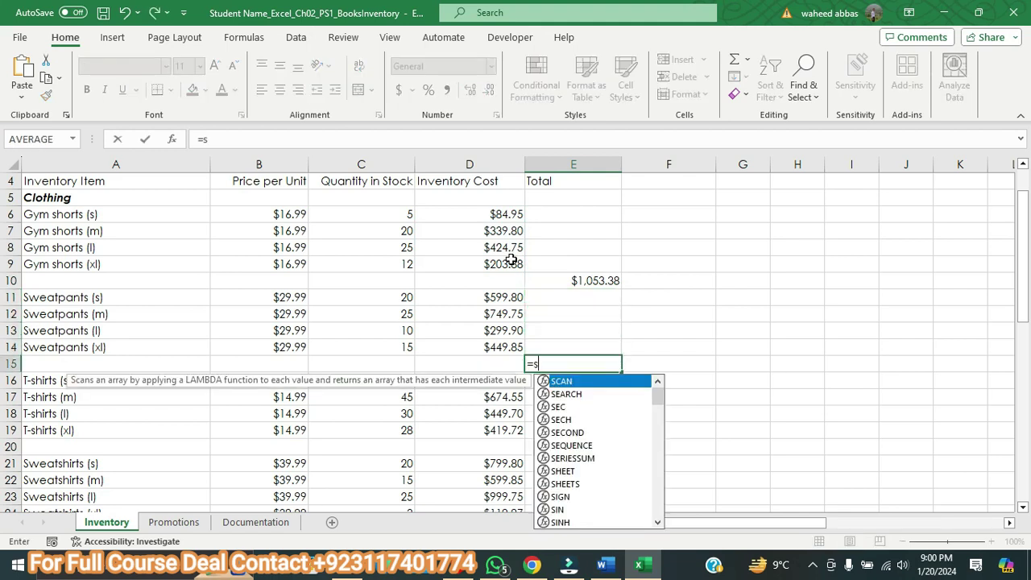
pyautogui.write('um')
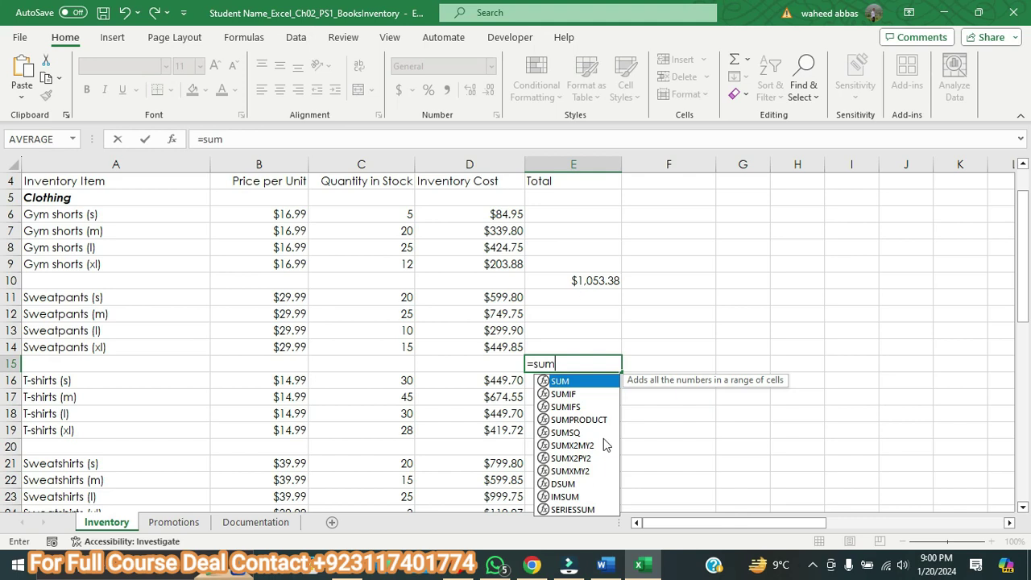
pyautogui.doubleClick(562, 382)
pyautogui.click(504, 297)
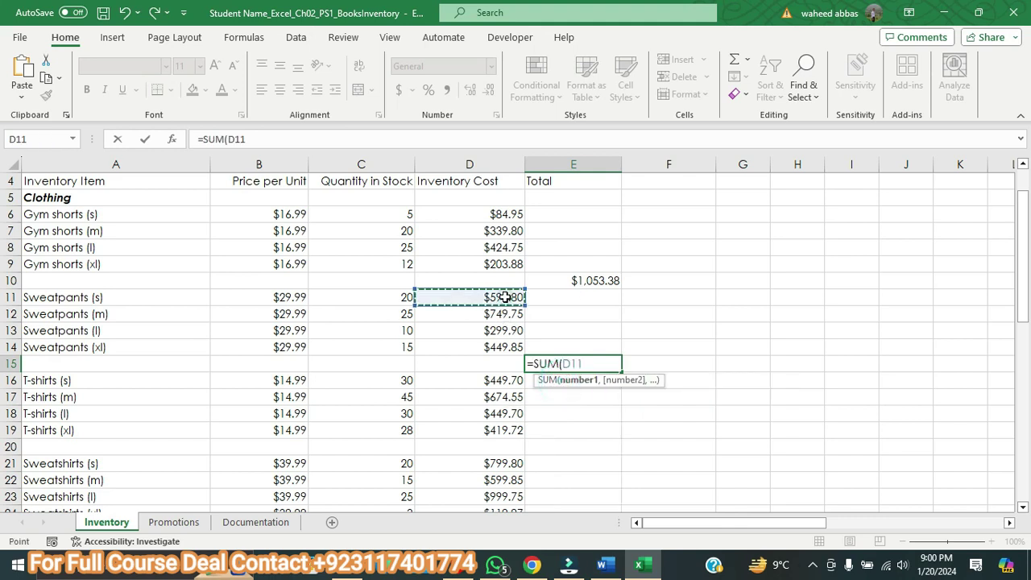
pyautogui.moveTo(505, 297); pyautogui.dragTo(502, 345)
pyautogui.press('Return')
# - Enter a SUM function over D16:D19 in cell E20 to total the t-shirts' inventory cost
pyautogui.press('Down')
pyautogui.press('Down')
pyautogui.press('Down')
pyautogui.press('Down')
pyautogui.write('=')
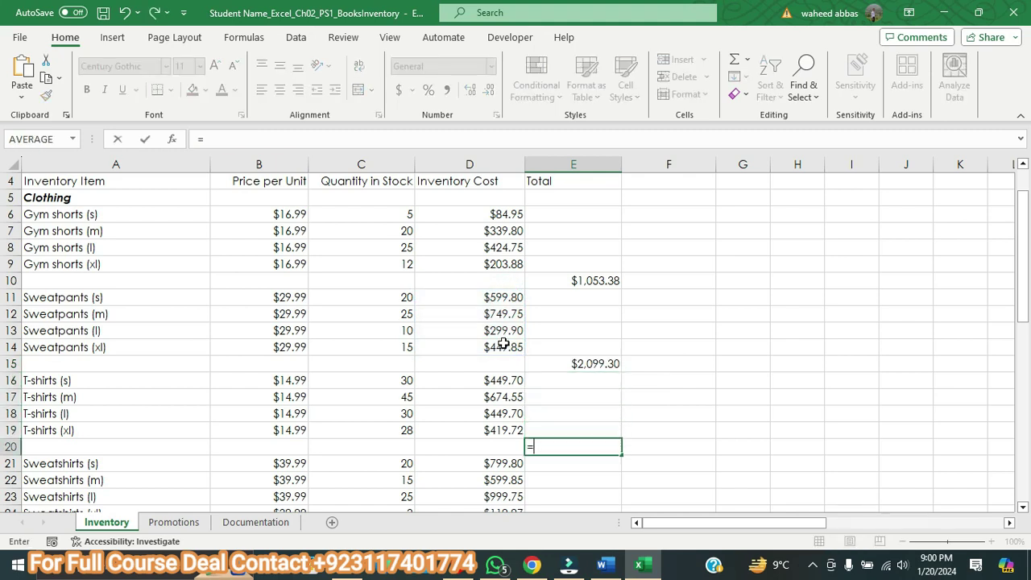
pyautogui.write('su')
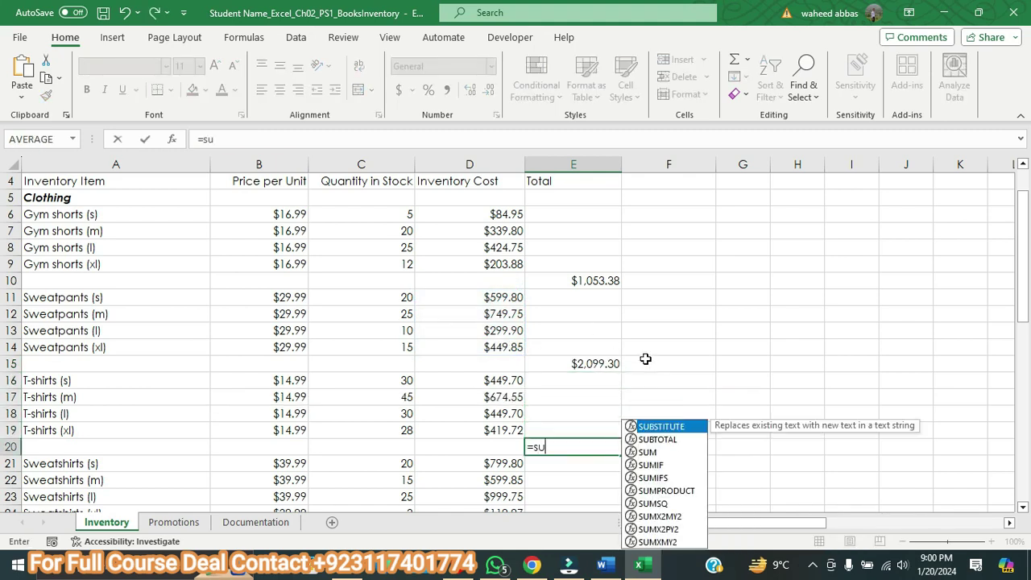
pyautogui.doubleClick(650, 453)
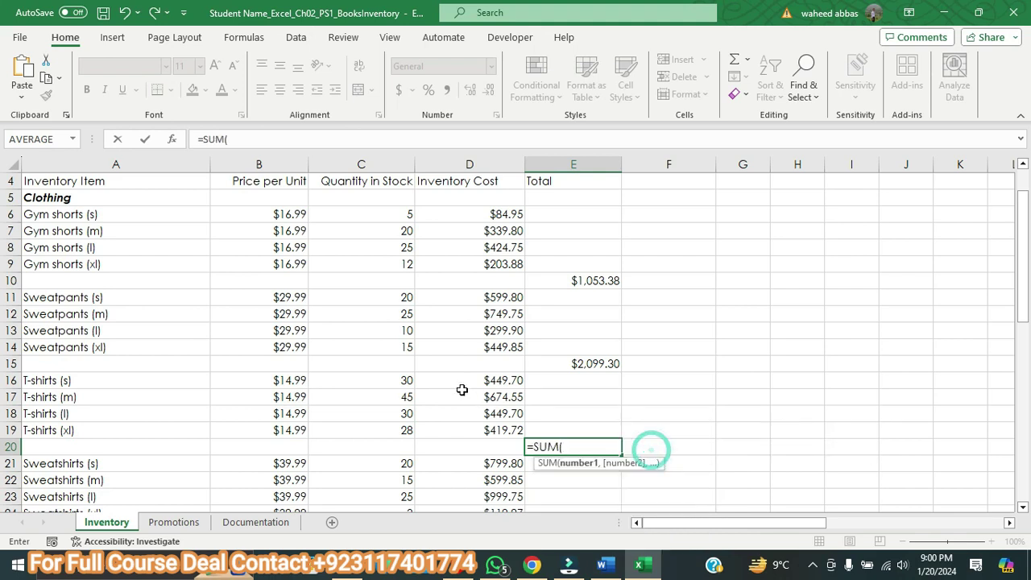
pyautogui.click(491, 380)
pyautogui.moveTo(491, 380); pyautogui.dragTo(491, 429)
pyautogui.press('Return')
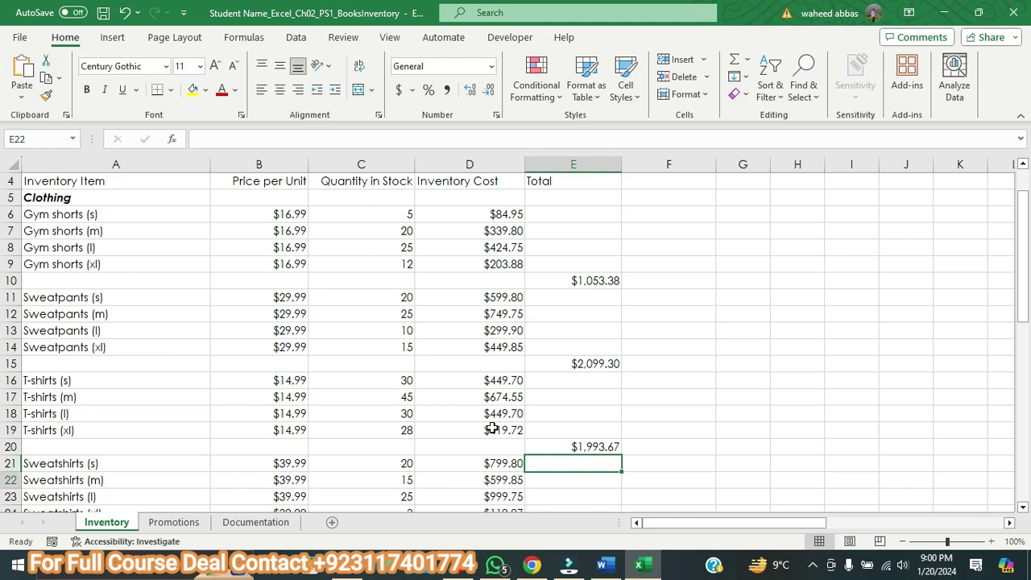
# - Enter a SUM function over D21:D24 in cell E25 to total the sweatshirts' inventory cost
pyautogui.press('Down')
pyautogui.press('Down')
pyautogui.press('Down')
pyautogui.press('Down')
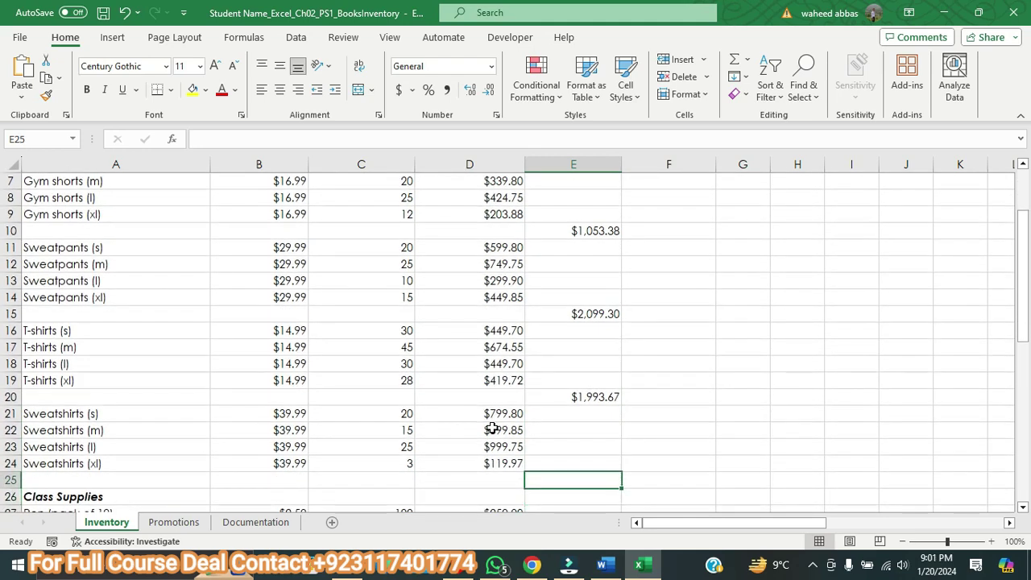
pyautogui.write('=')
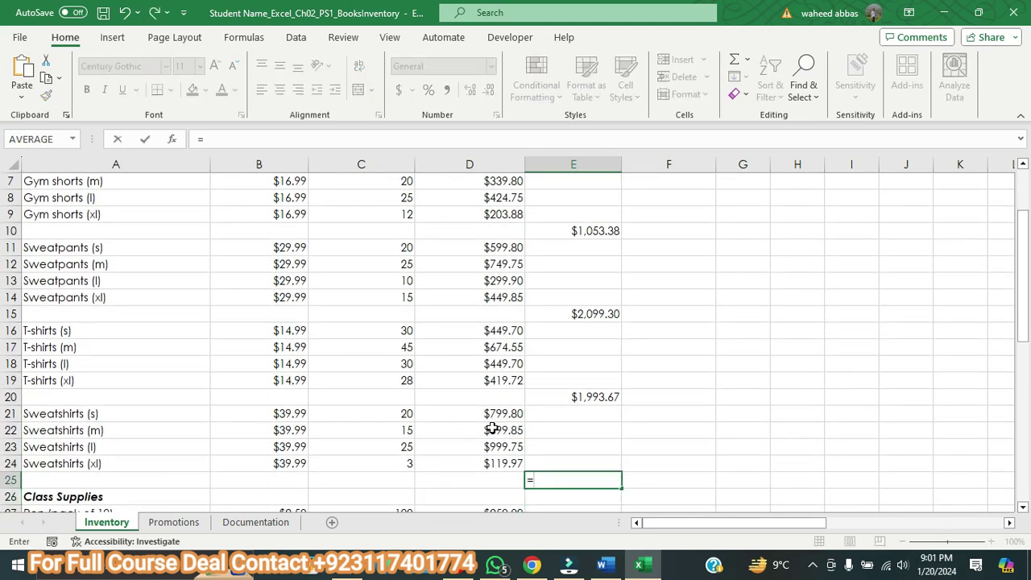
pyautogui.write('su')
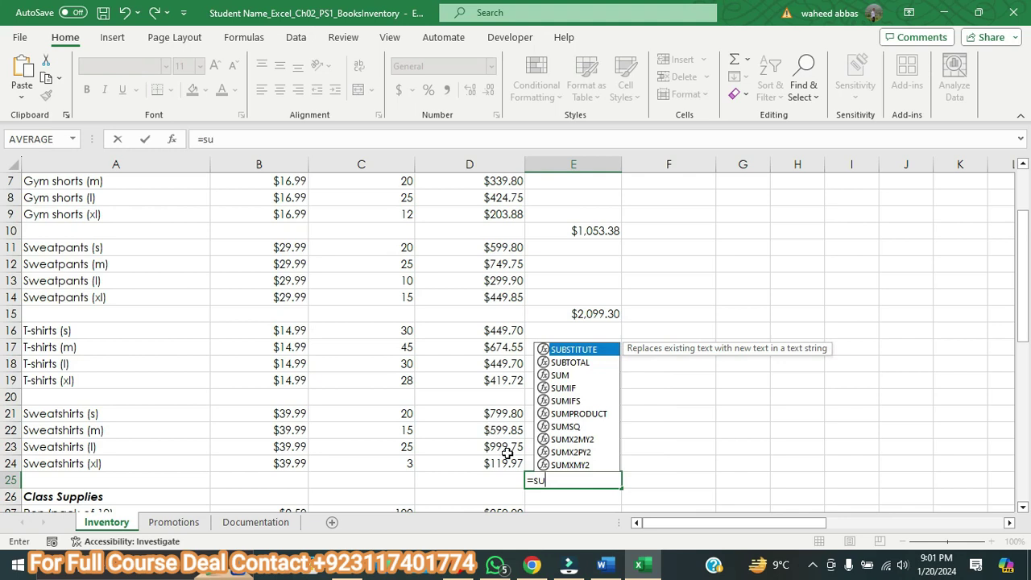
pyautogui.doubleClick(559, 376)
pyautogui.moveTo(491, 412); pyautogui.dragTo(493, 458)
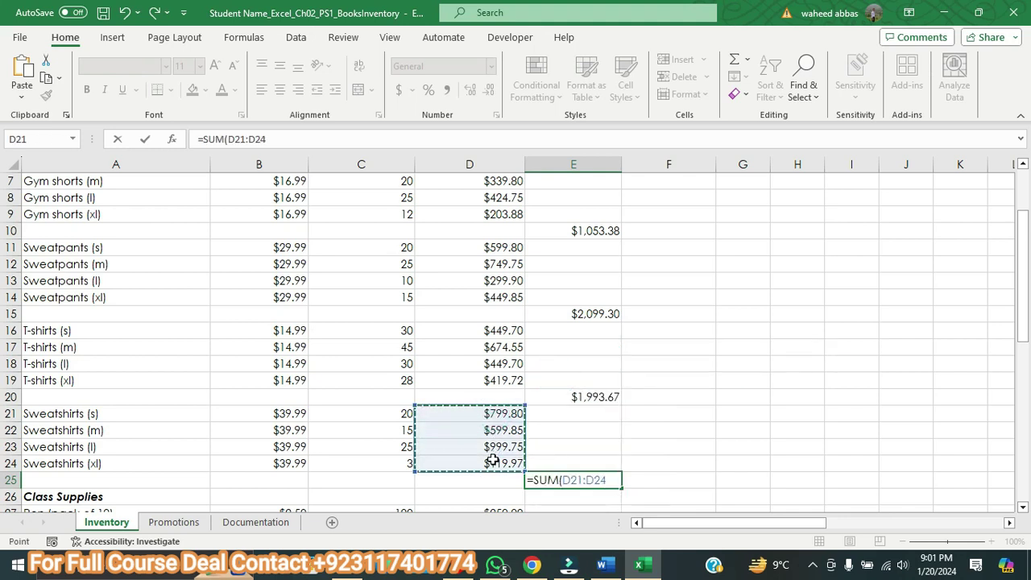
pyautogui.press('Return')
# - Enter a SUM function over D27:D32 in cell E33 to total the class supplies' inventory cost
pyautogui.press('Return')
pyautogui.press('Return')
pyautogui.press('Return')
pyautogui.press('Return')
pyautogui.press('Return')
pyautogui.press('Return')
pyautogui.press('Return')
pyautogui.press('Return')
pyautogui.press('Return')
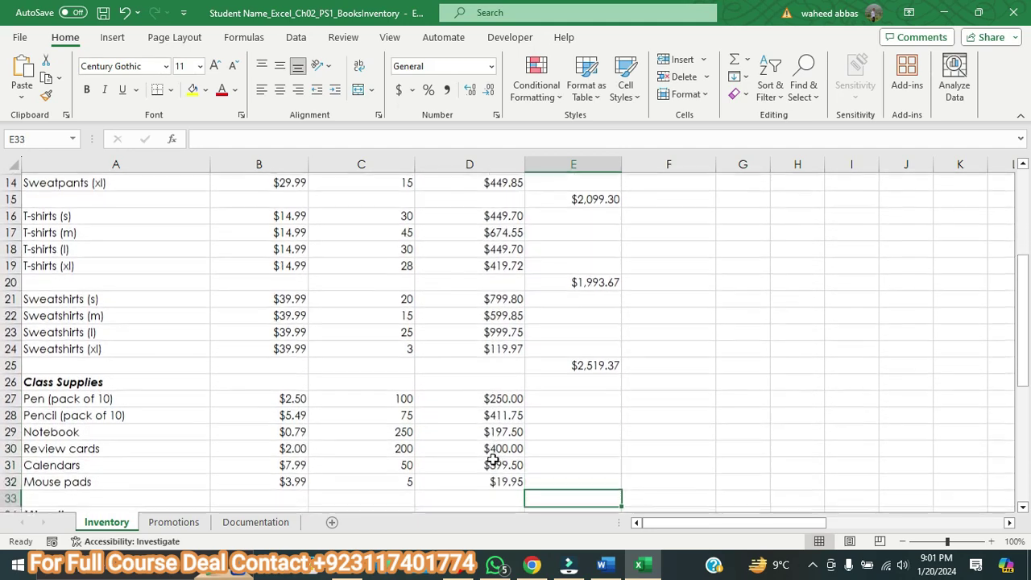
pyautogui.press('Return')
pyautogui.press('Return')
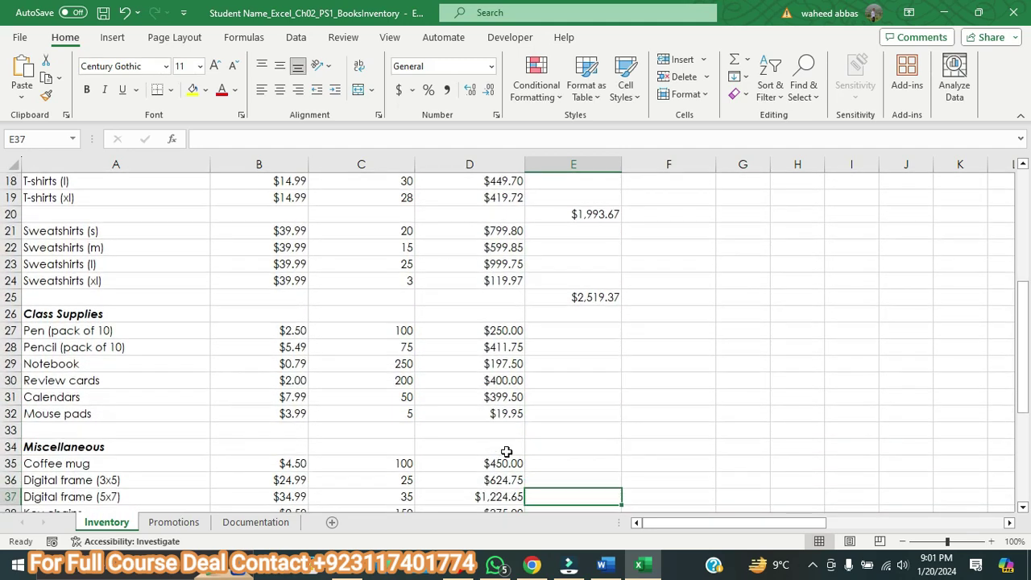
pyautogui.click(568, 426)
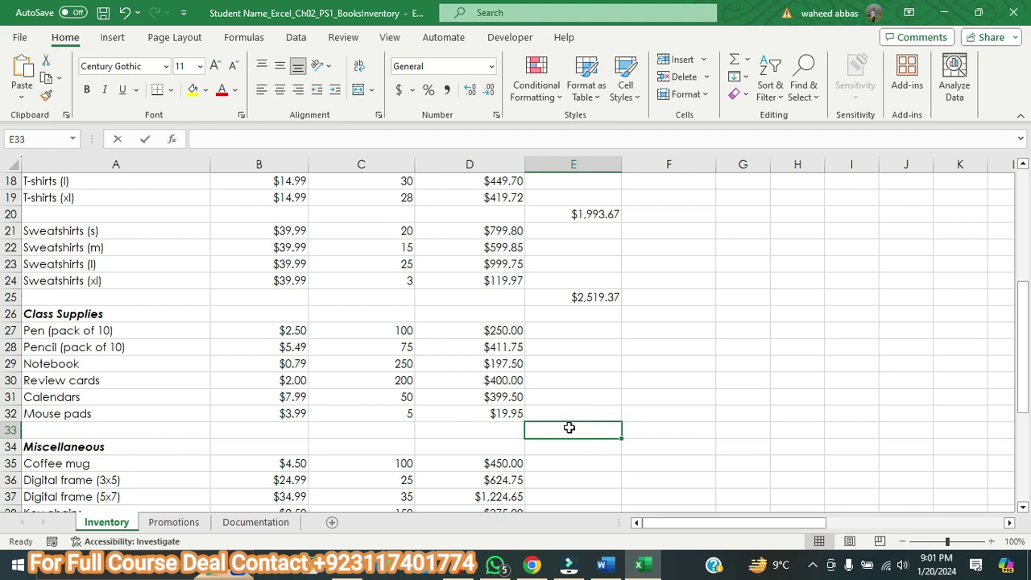
pyautogui.write('=s')
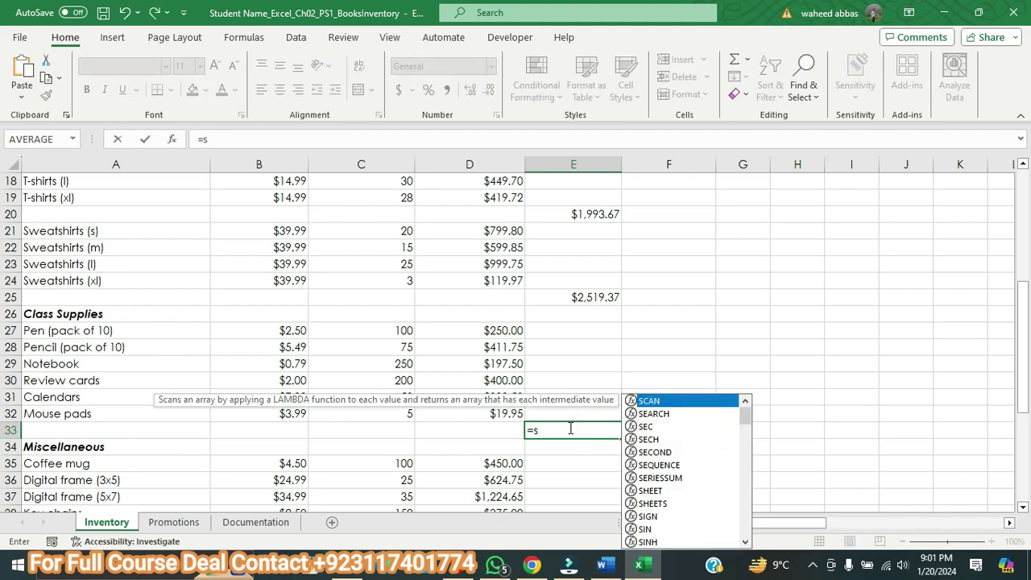
pyautogui.write('u')
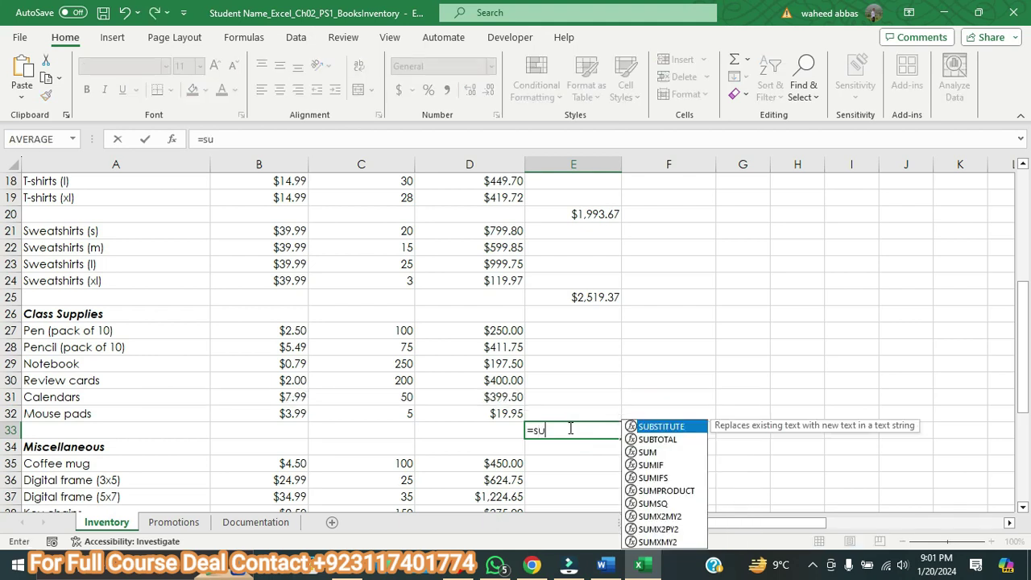
pyautogui.doubleClick(649, 452)
pyautogui.moveTo(503, 330); pyautogui.dragTo(503, 408)
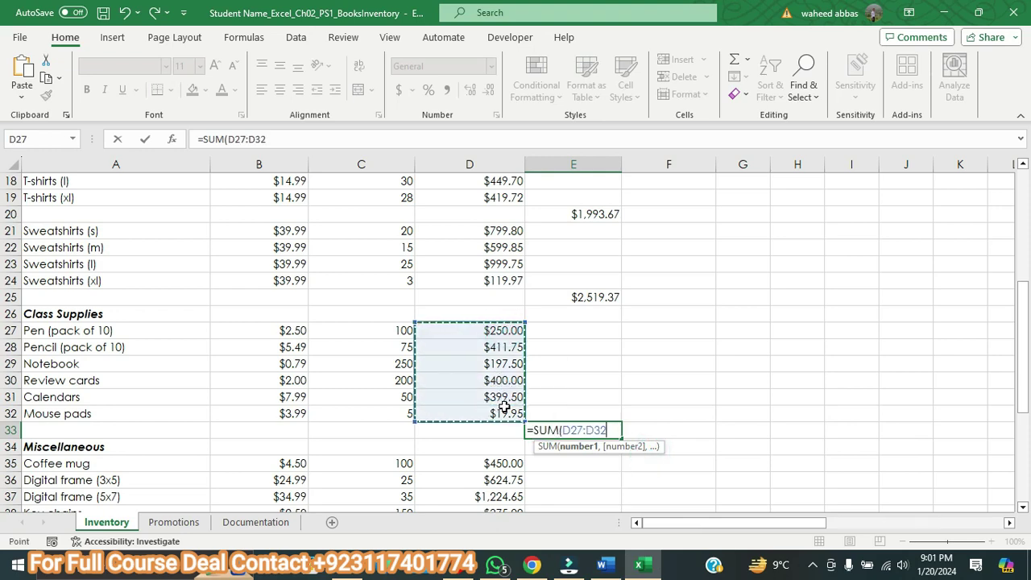
pyautogui.press('Return')
# - Enter a SUM function over D35:D39 in cell E40 to total the miscellaneous items' inventory cost
pyautogui.press('Down')
pyautogui.press('Down')
pyautogui.press('Down')
pyautogui.press('Down')
pyautogui.press('Down')
pyautogui.press('Down')
pyautogui.press('Down')
pyautogui.press('Down')
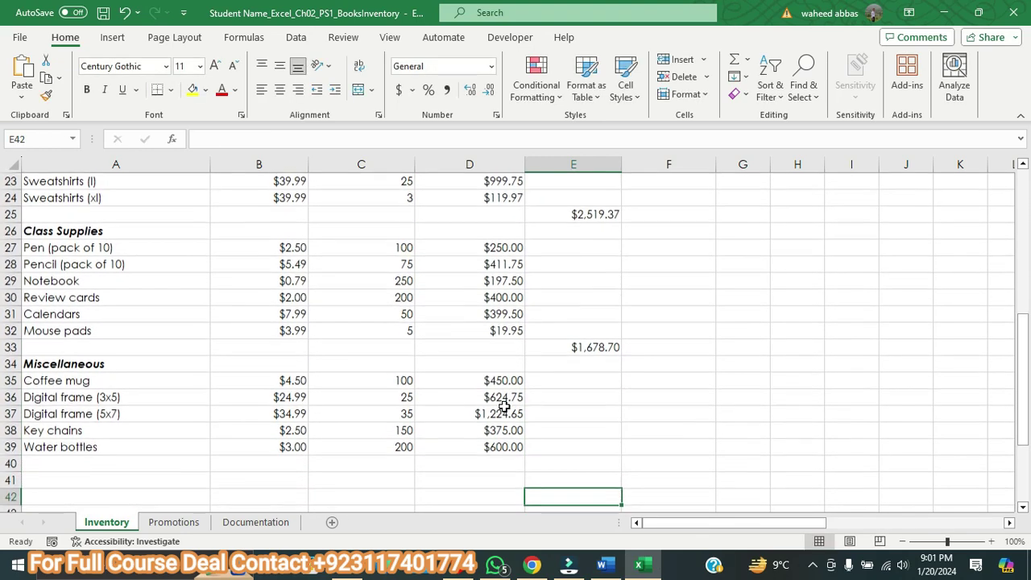
pyautogui.press('Up')
pyautogui.press('Up')
pyautogui.write('=')
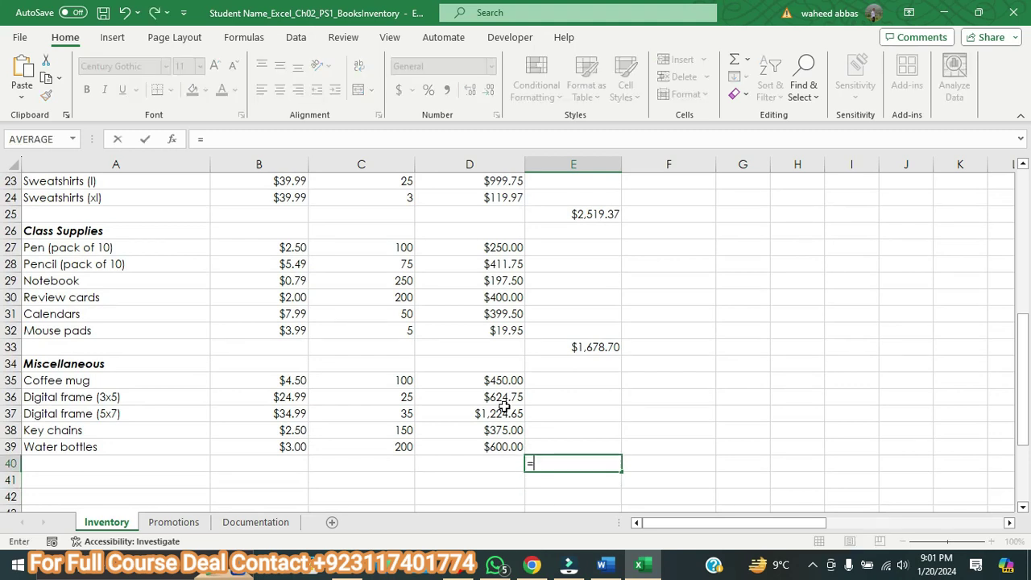
pyautogui.write('su')
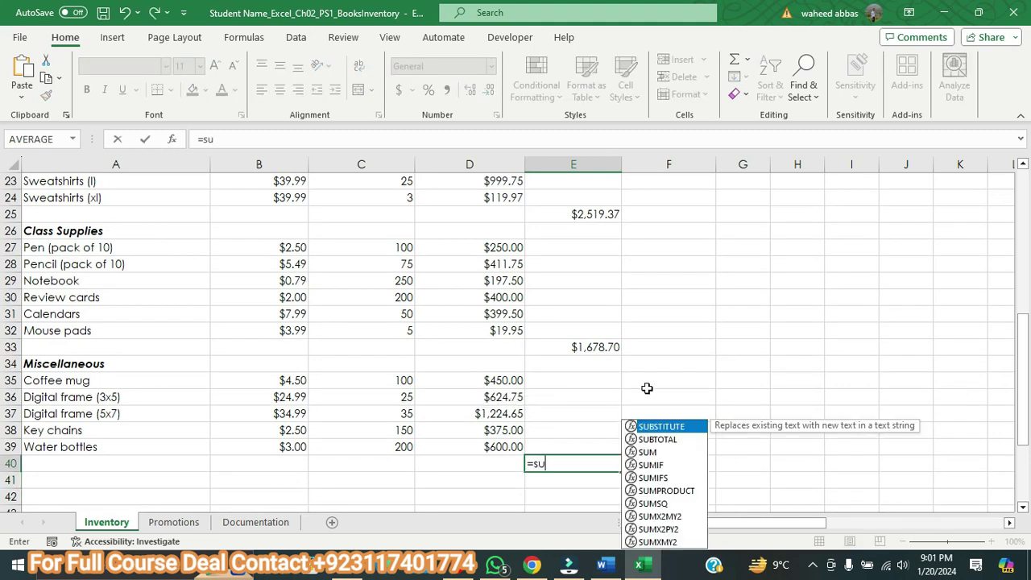
pyautogui.doubleClick(647, 452)
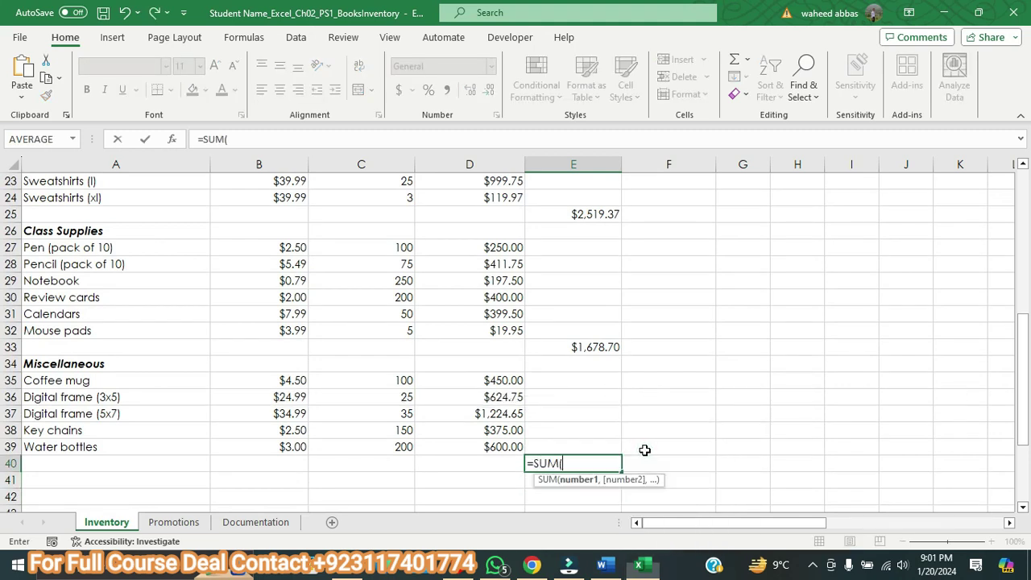
pyautogui.click(505, 380)
pyautogui.moveTo(509, 398); pyautogui.dragTo(507, 445)
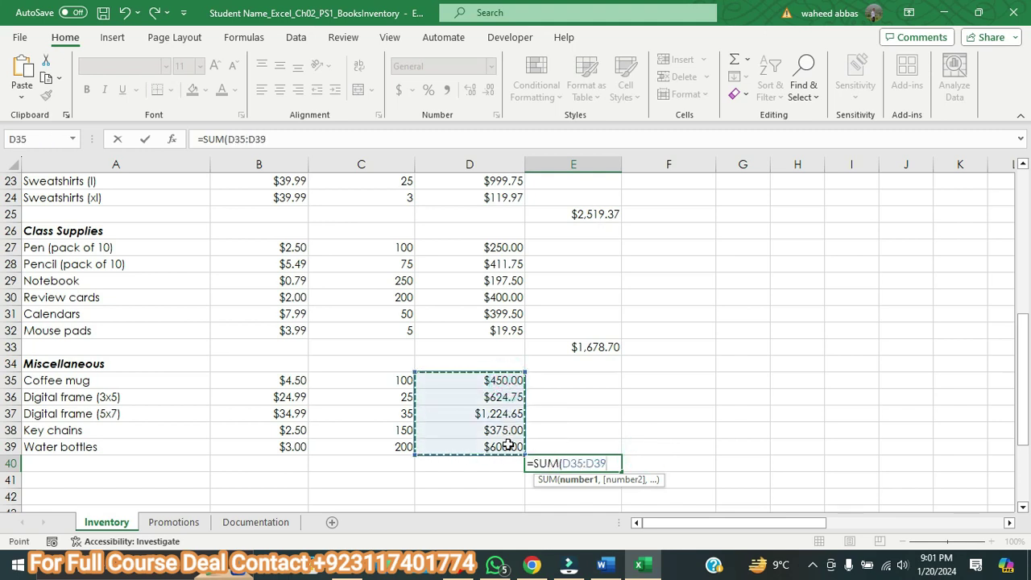
pyautogui.press('Return')
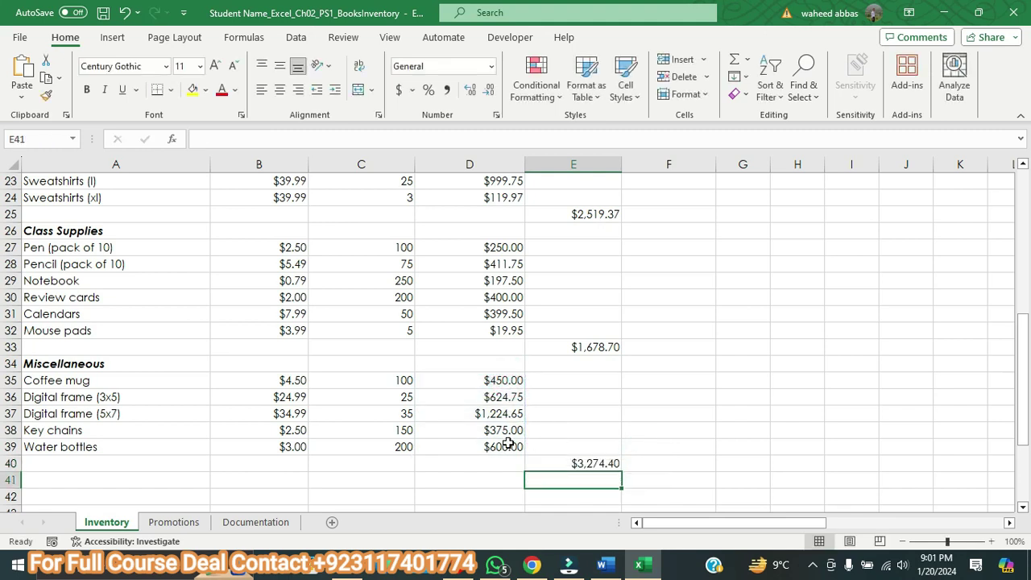
# - Check the total formulas in cells E40 and E33 against the Word instructions
pyautogui.click(602, 565)
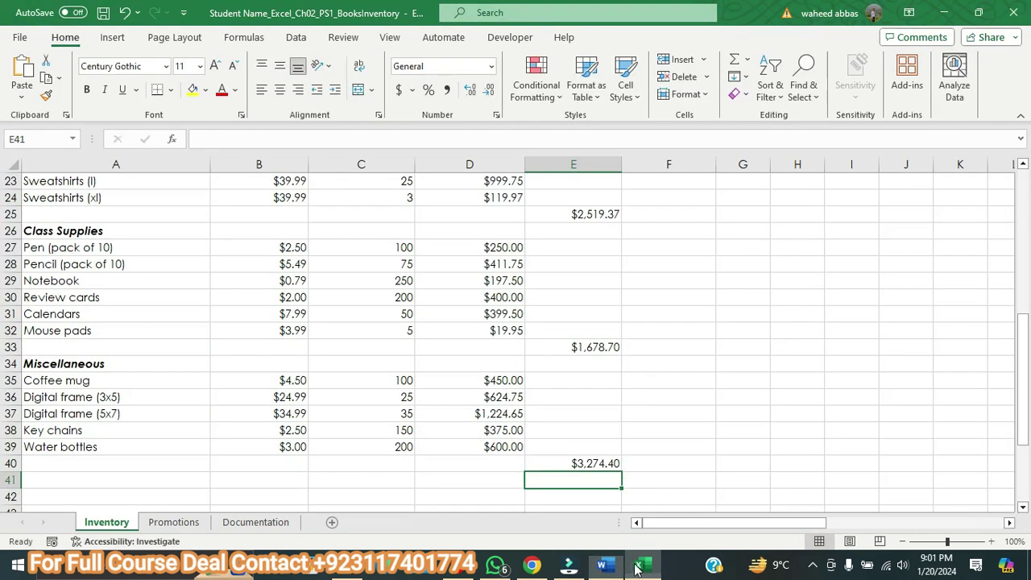
pyautogui.click(639, 564)
pyautogui.click(595, 466)
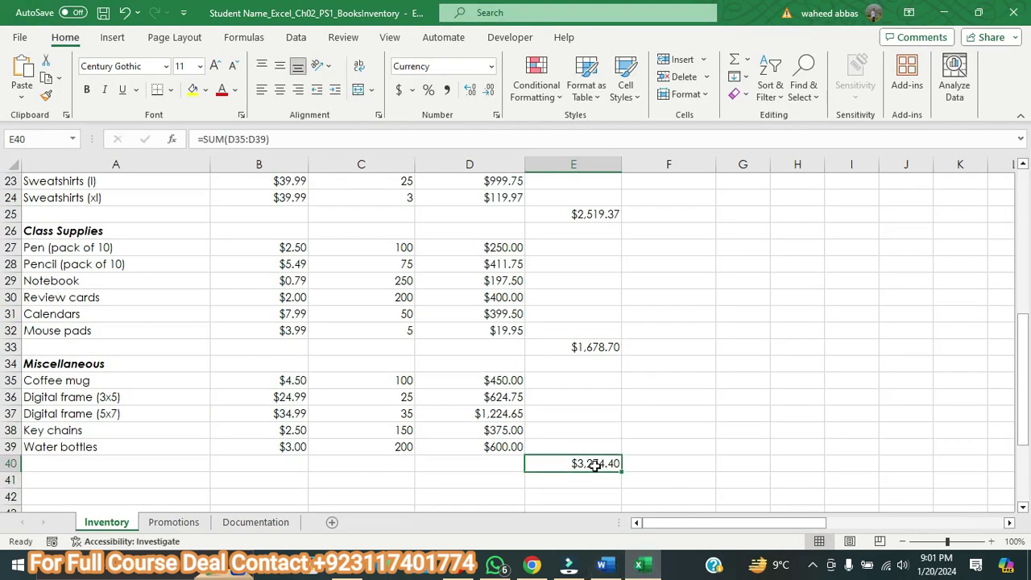
pyautogui.click(594, 347)
# - Switch to the Word instructions, enlarge the step 6 text to 11 pt and highlight it in yellow
pyautogui.click(600, 565)
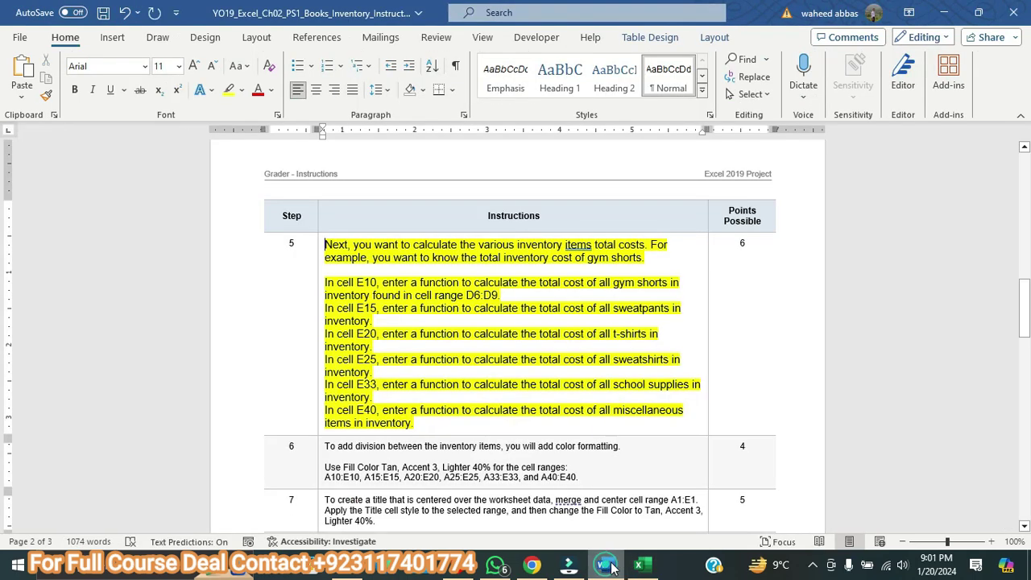
pyautogui.scroll(-2, 488, 402)
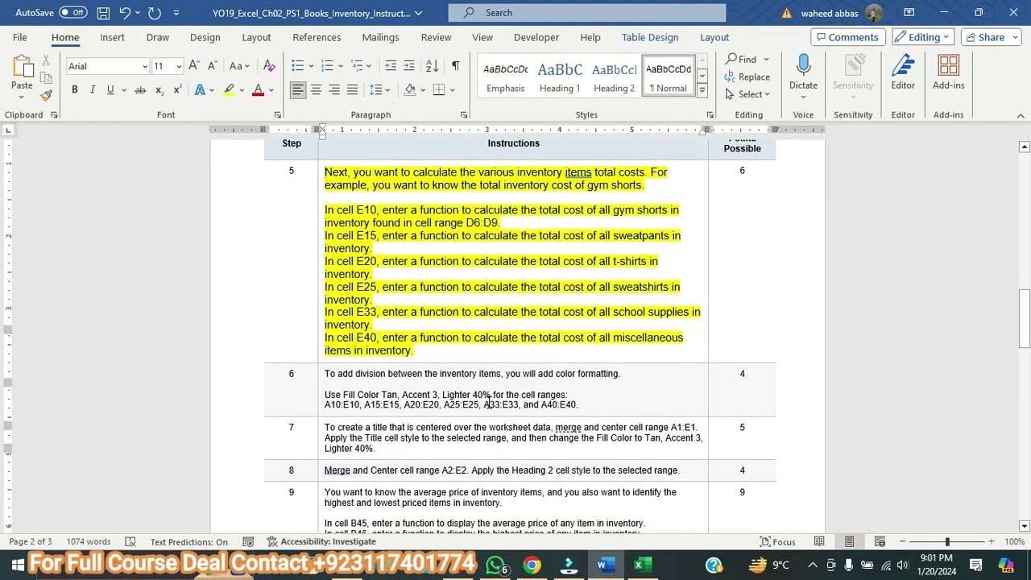
pyautogui.scroll(-2, 568, 326)
pyautogui.moveTo(596, 332); pyautogui.dragTo(325, 301)
pyautogui.click(193, 65)
pyautogui.click(193, 65)
pyautogui.click(229, 89)
pyautogui.scroll(-2, 514, 265)
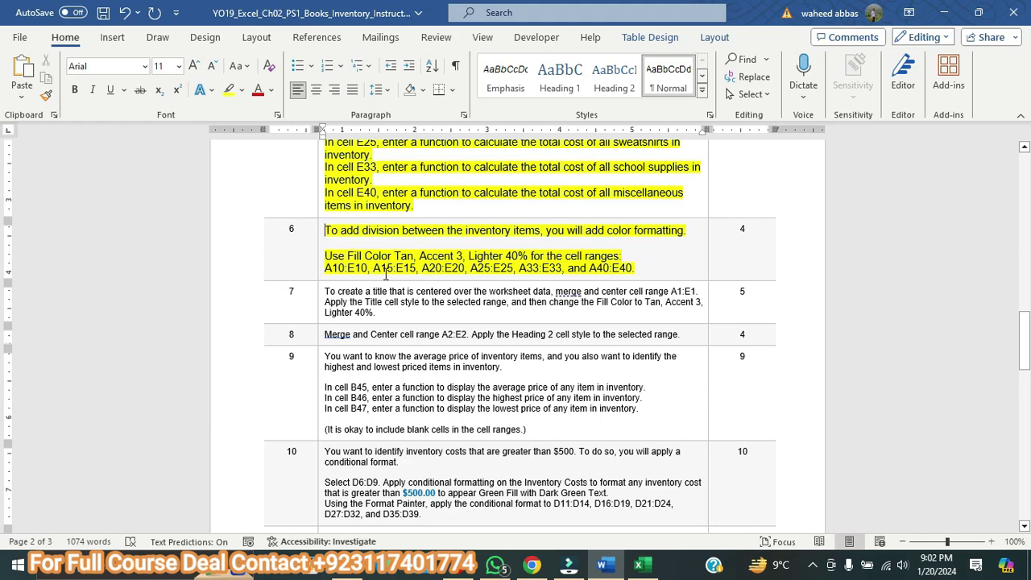
# - Return to the Excel workbook and fill the gym shorts total row A10:E10 with Tan, Accent 3, Lighter 40%
pyautogui.click(639, 564)
pyautogui.scroll(7, 211, 326)
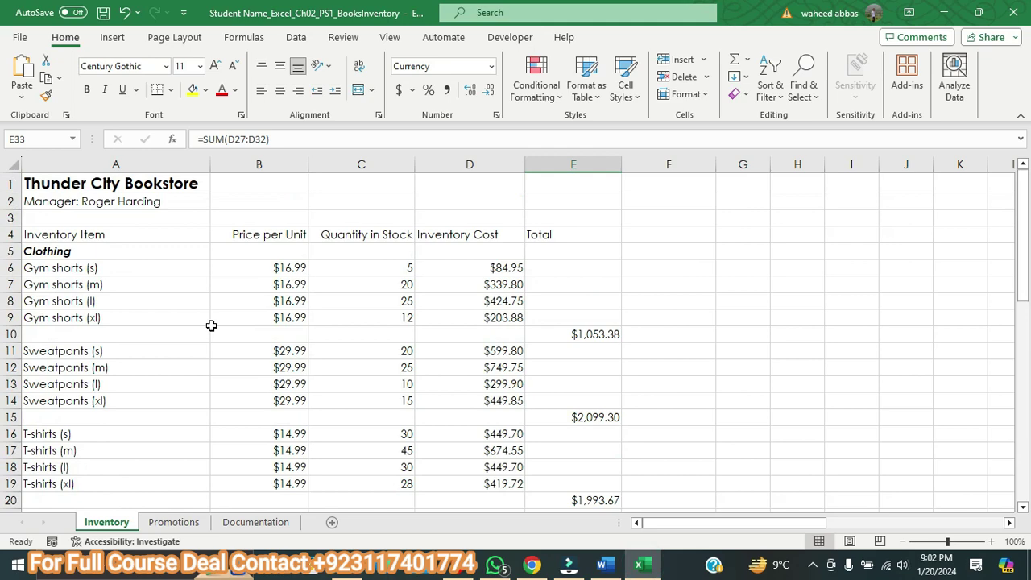
pyautogui.click(604, 565)
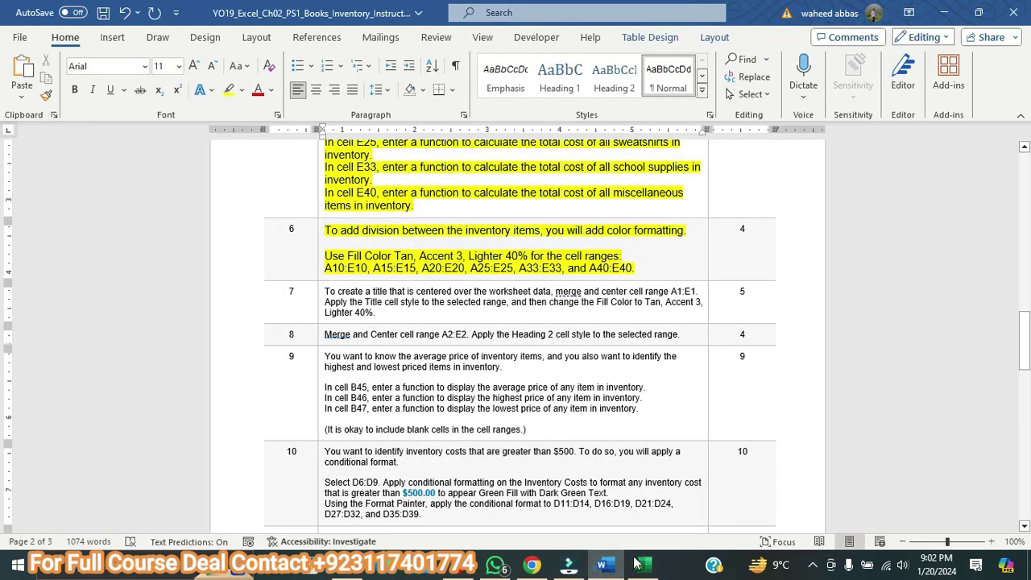
pyautogui.click(636, 562)
pyautogui.click(87, 335)
pyautogui.moveTo(87, 335); pyautogui.dragTo(588, 336)
pyautogui.click(605, 564)
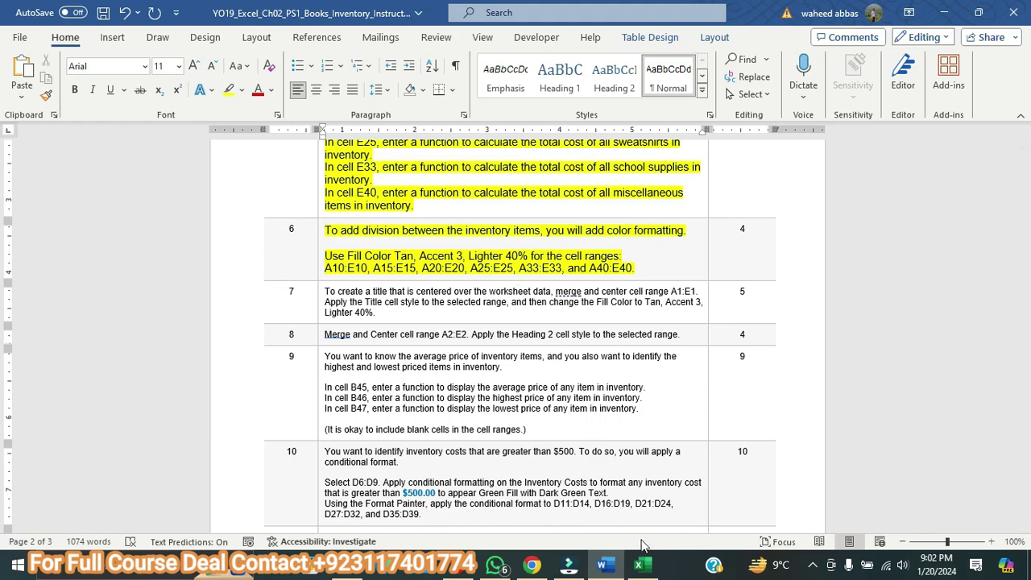
pyautogui.click(642, 564)
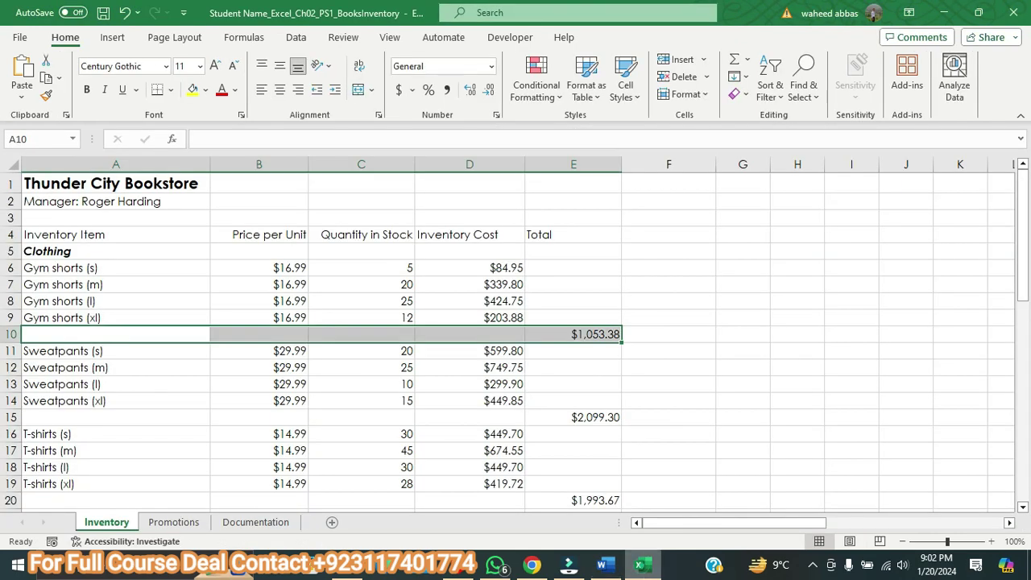
pyautogui.click(205, 89)
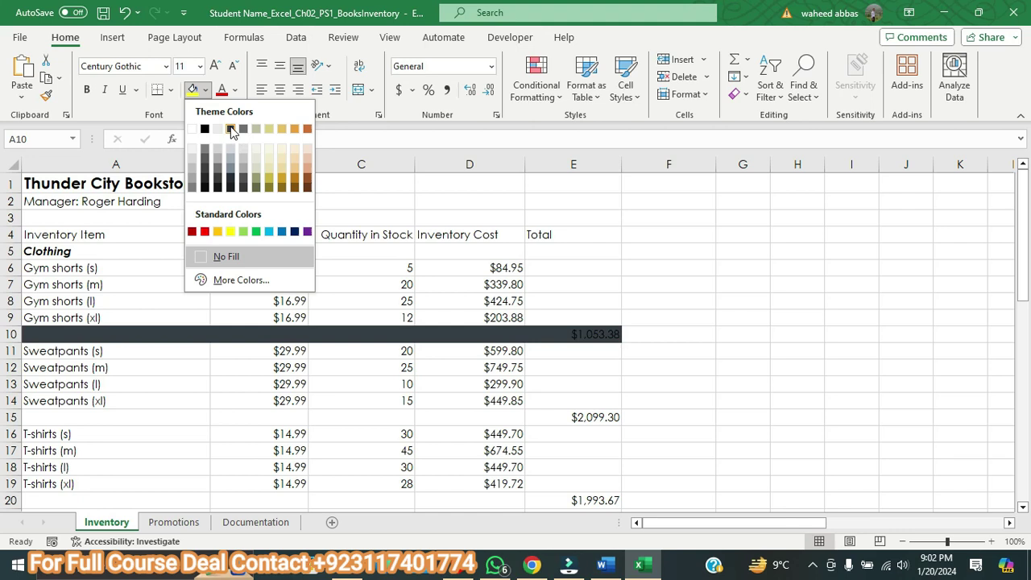
pyautogui.click(272, 172)
# - Recheck the step 6 ranges in Word, and in Excel fill A15:E15 with Tan, Accent 3, Lighter 40%
pyautogui.click(618, 568)
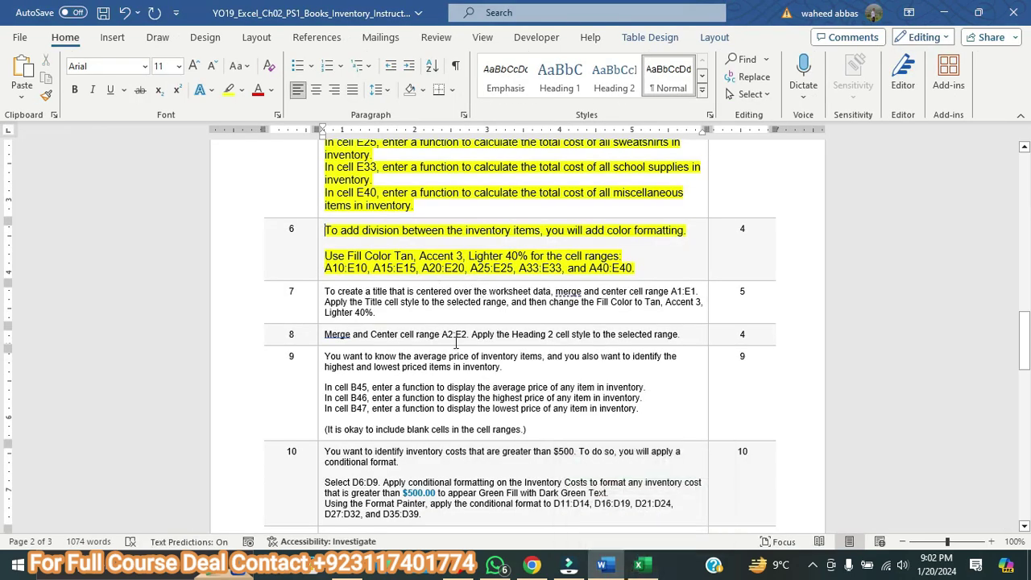
pyautogui.click(638, 567)
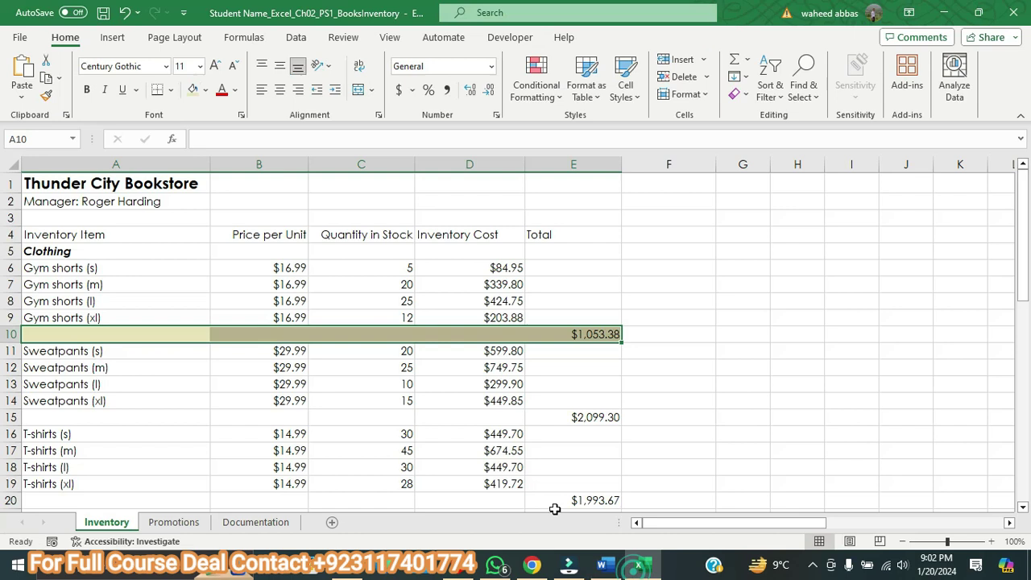
pyautogui.scroll(-1, 97, 405)
pyautogui.moveTo(53, 369); pyautogui.dragTo(555, 368)
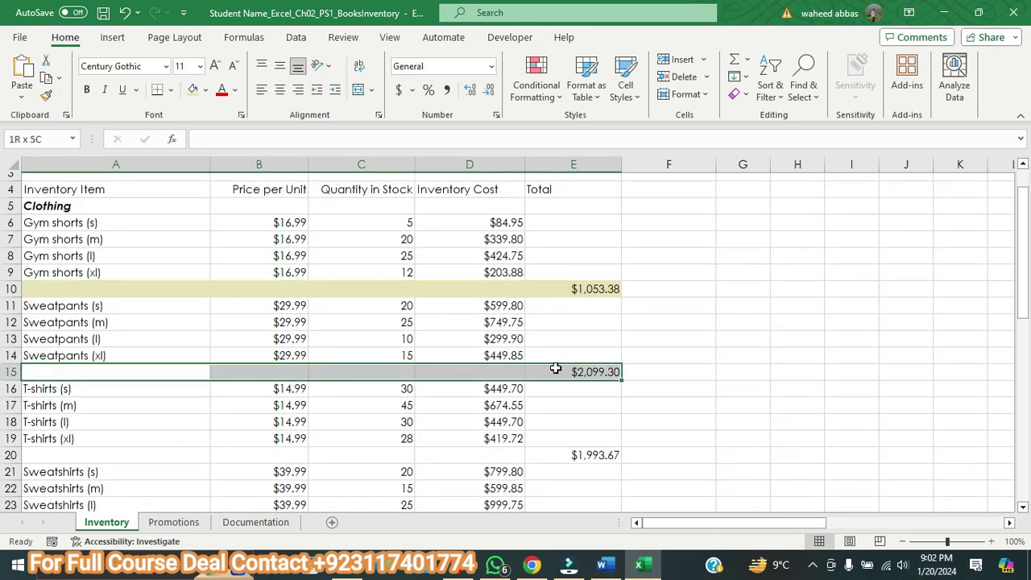
pyautogui.click(206, 92)
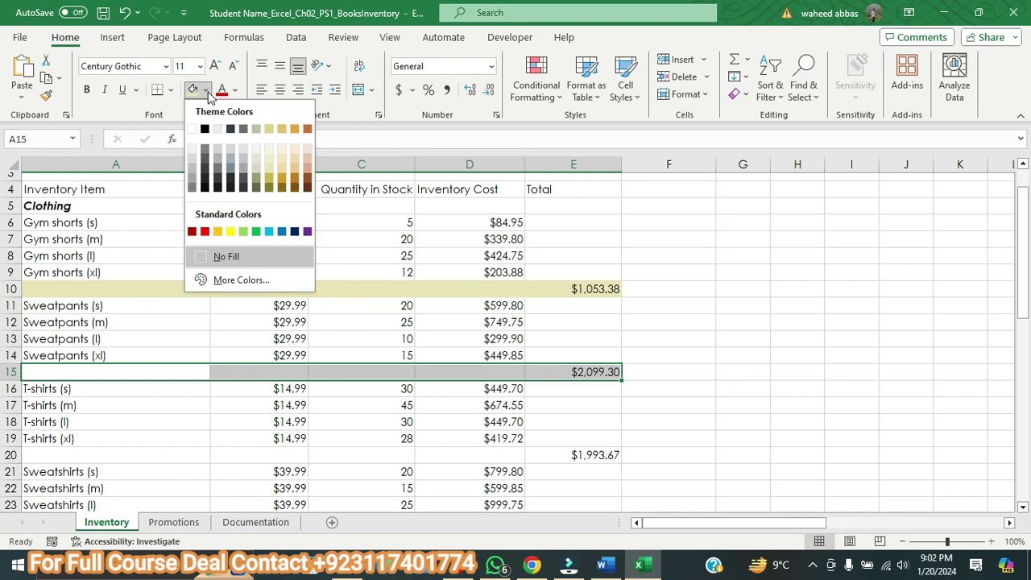
pyautogui.click(269, 171)
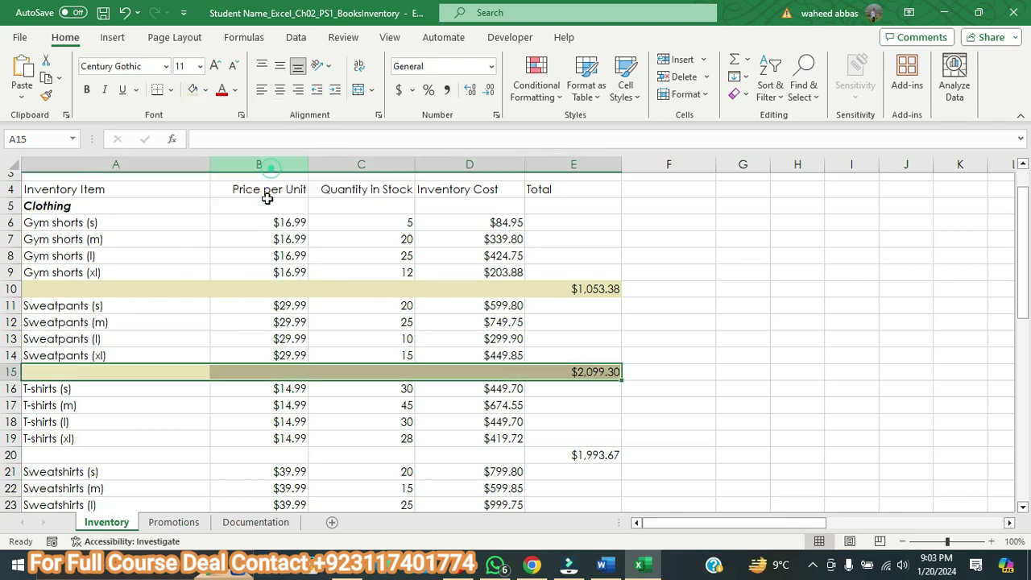
# - Fill the sweatshirts total row A25:E25 with Tan, Accent 3, Lighter 40%
pyautogui.scroll(-3, 259, 284)
pyautogui.scroll(-2, 483, 383)
pyautogui.click(49, 314)
pyautogui.moveTo(50, 318); pyautogui.dragTo(556, 312)
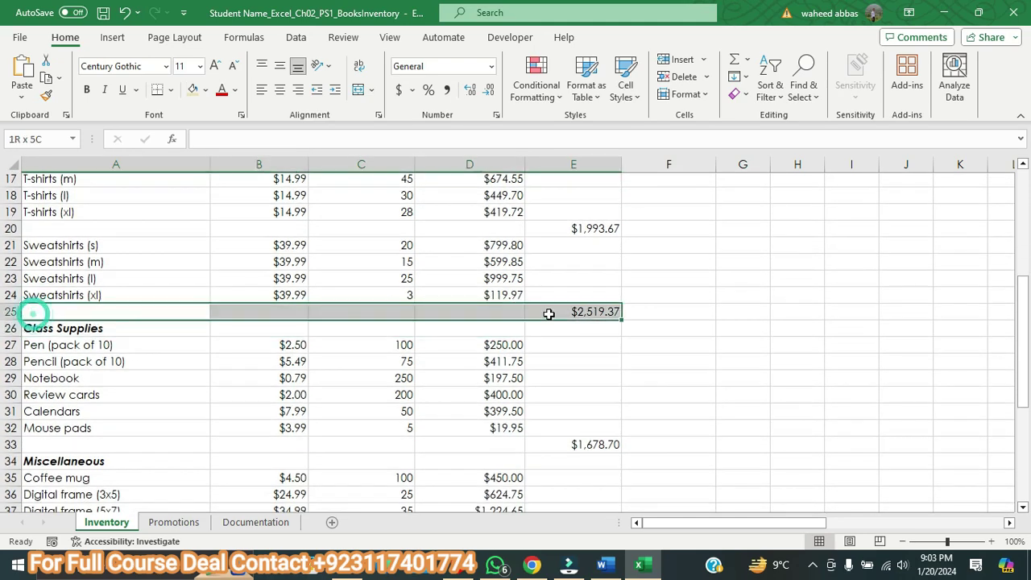
pyautogui.click(206, 90)
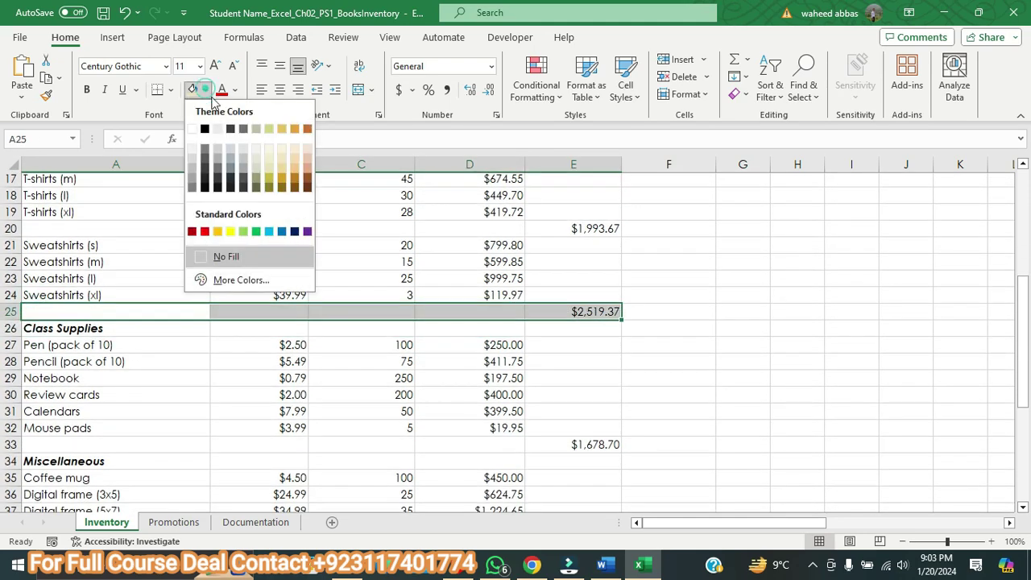
pyautogui.click(267, 168)
# - Fill the class supplies total row A33:E33 with Tan, Accent 3, Lighter 40%
pyautogui.scroll(-3, 153, 314)
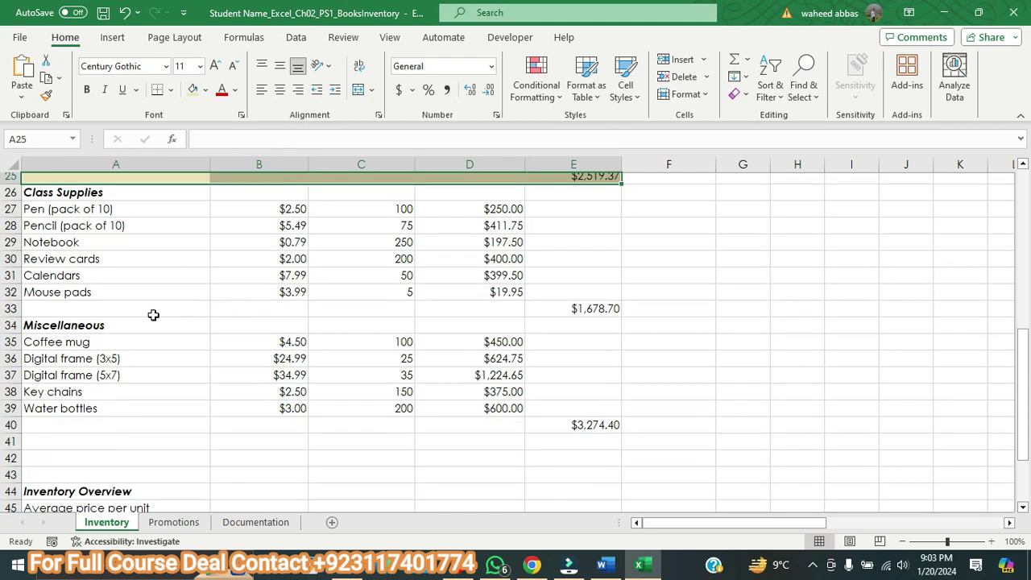
pyautogui.moveTo(153, 314); pyautogui.dragTo(548, 309)
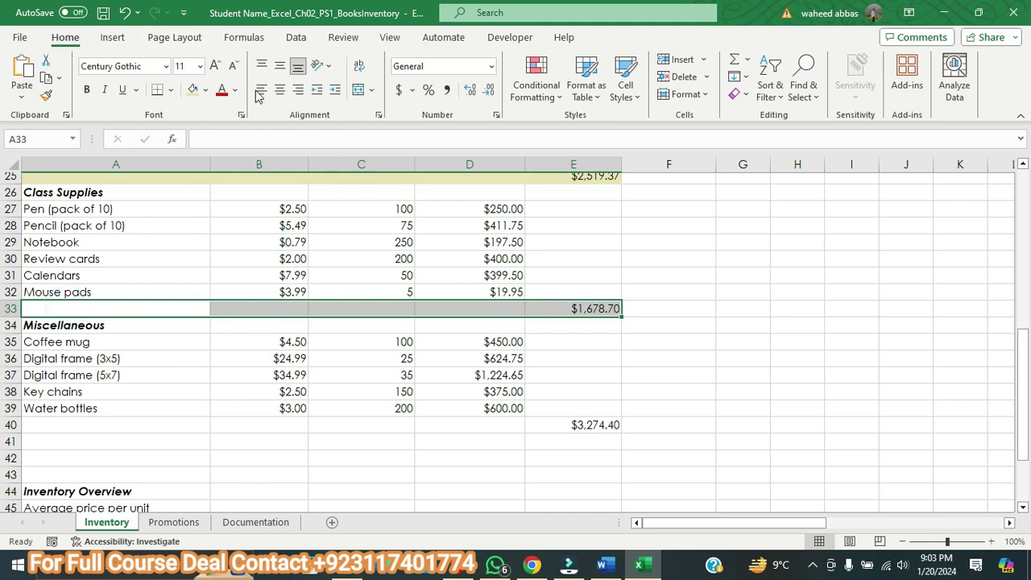
pyautogui.click(205, 89)
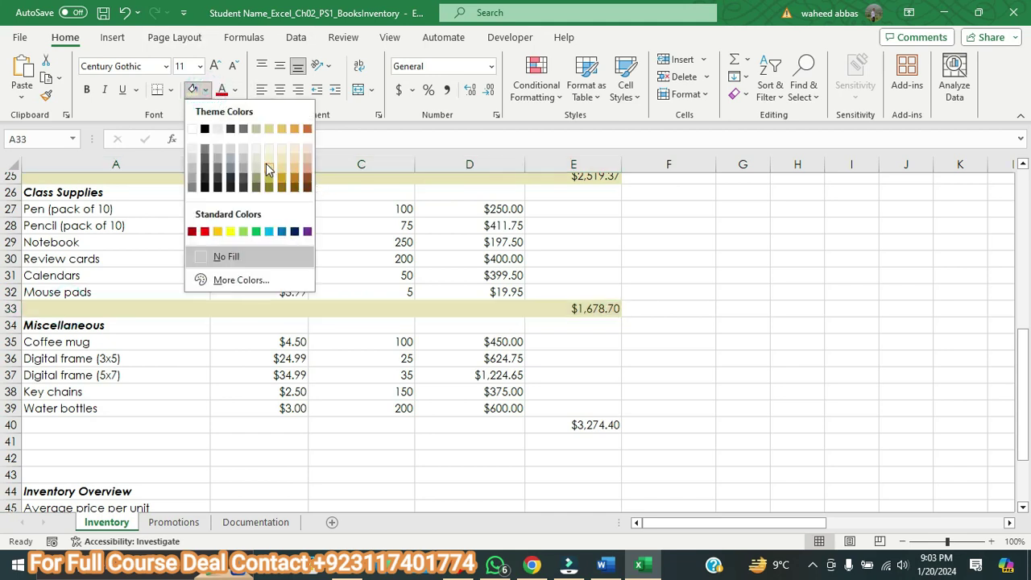
pyautogui.click(267, 167)
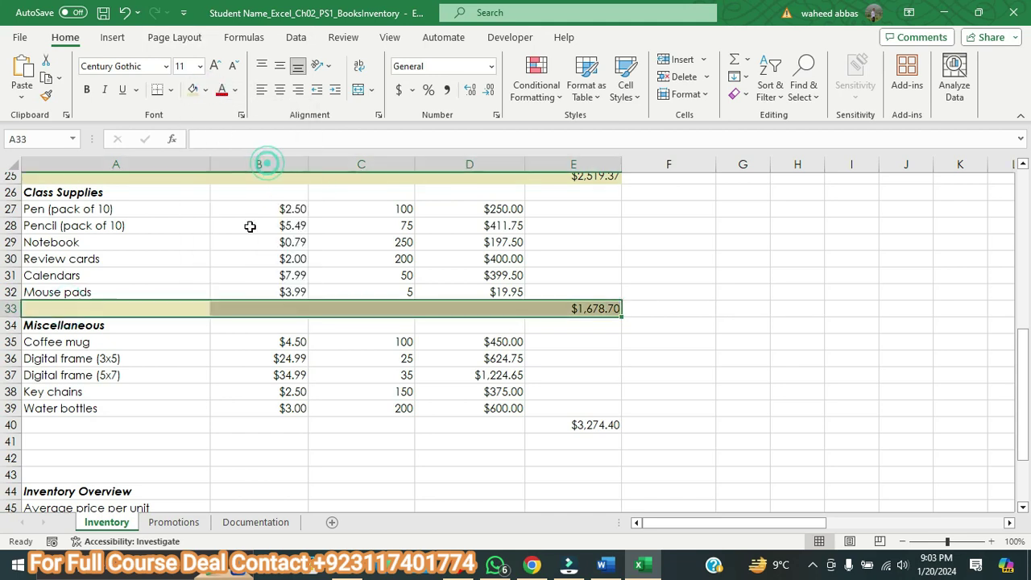
# - Fill the miscellaneous total row A40:E40 with Tan, Accent 3, Lighter 40%
pyautogui.scroll(-2, 255, 216)
pyautogui.moveTo(56, 334); pyautogui.dragTo(603, 331)
pyautogui.click(205, 90)
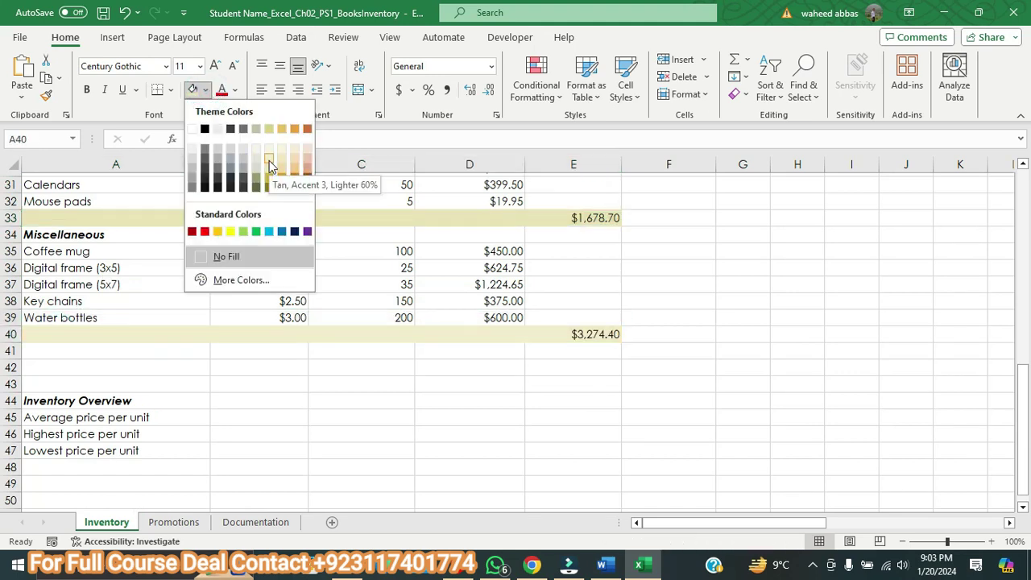
pyautogui.click(269, 158)
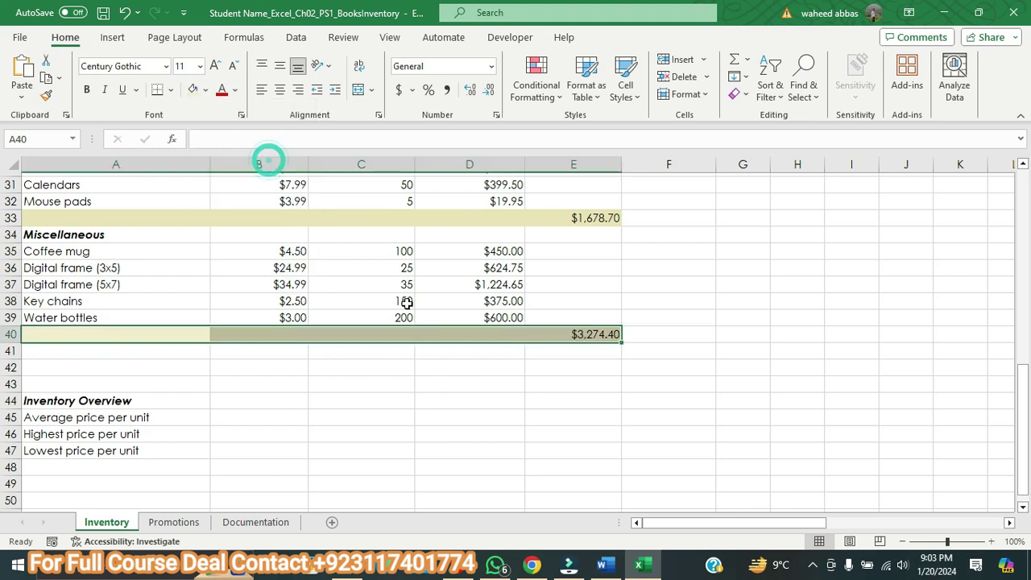
pyautogui.click(205, 90)
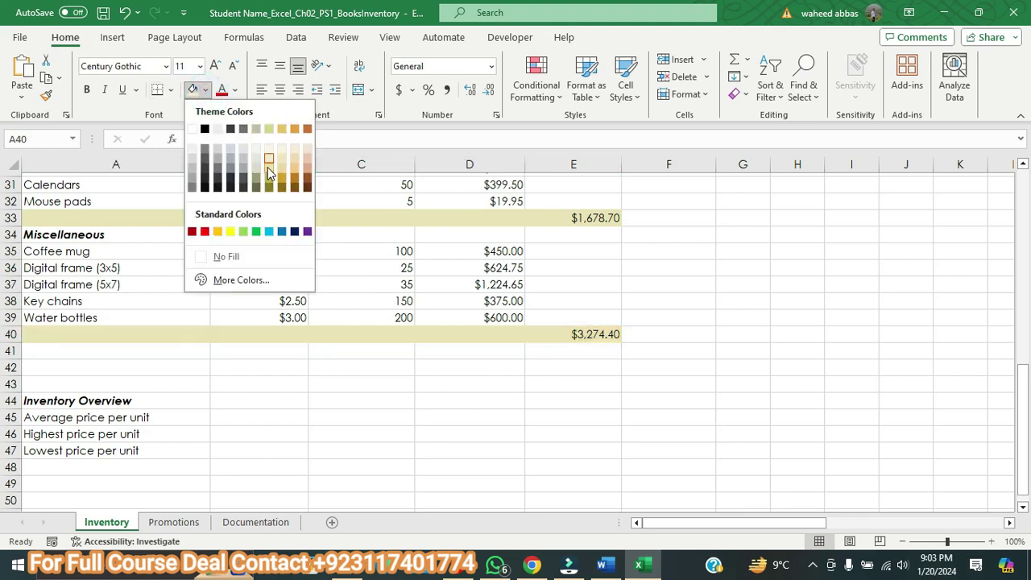
pyautogui.click(269, 167)
pyautogui.click(433, 350)
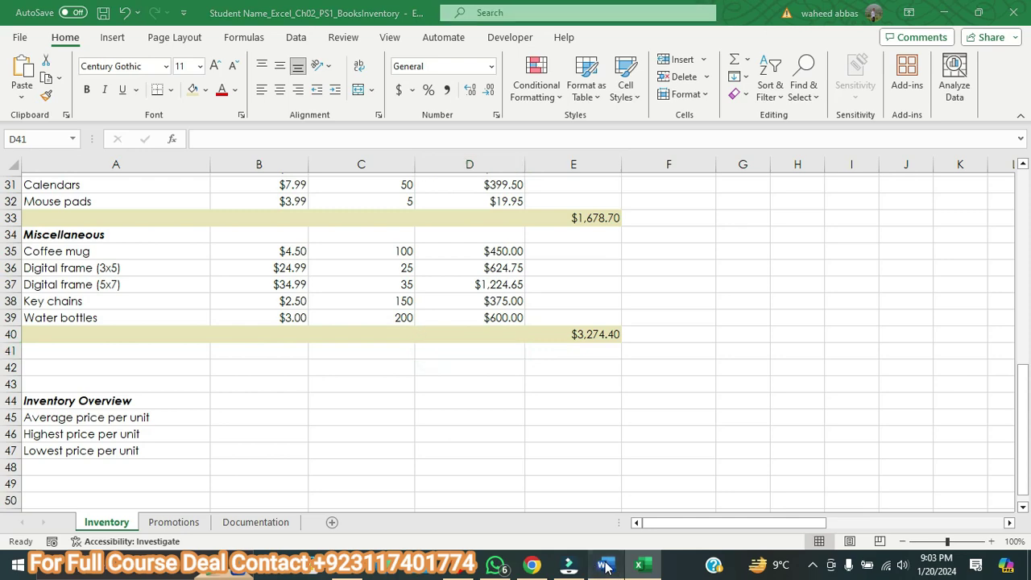
# - Switch to the Word instructions, enlarge the step 7 text to 10 pt and highlight it in yellow
pyautogui.click(606, 566)
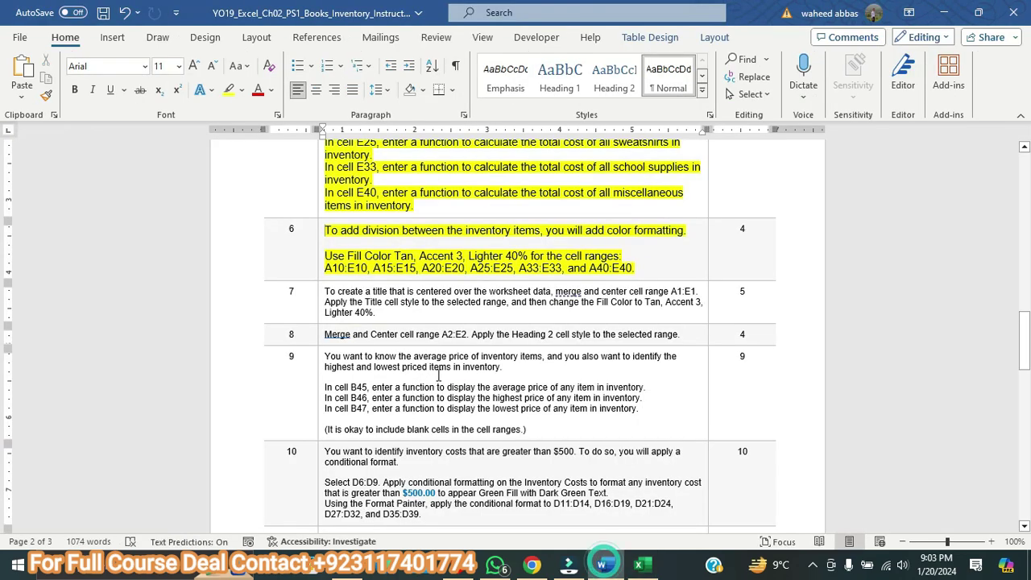
pyautogui.tripleClick(387, 314)
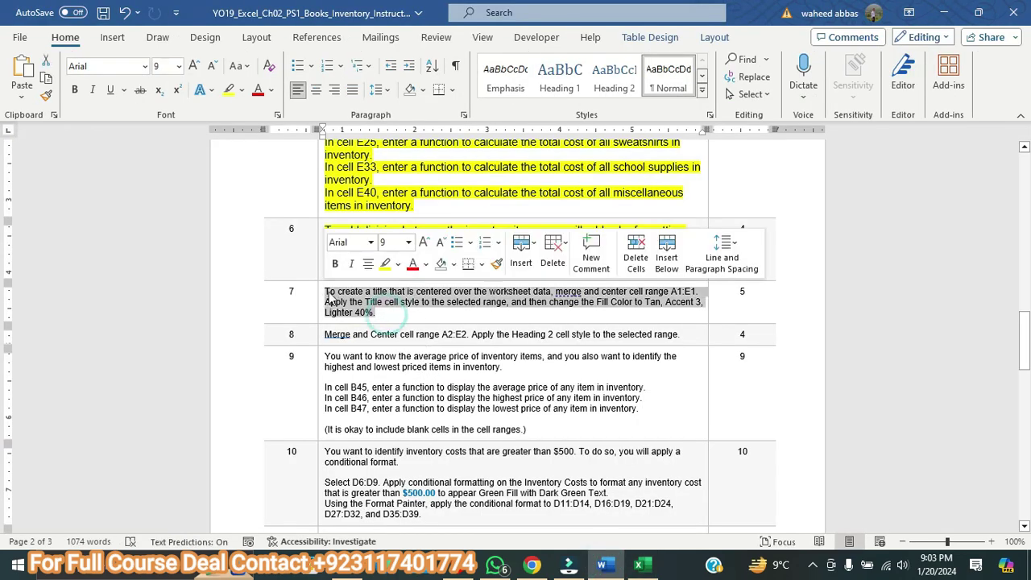
pyautogui.click(194, 66)
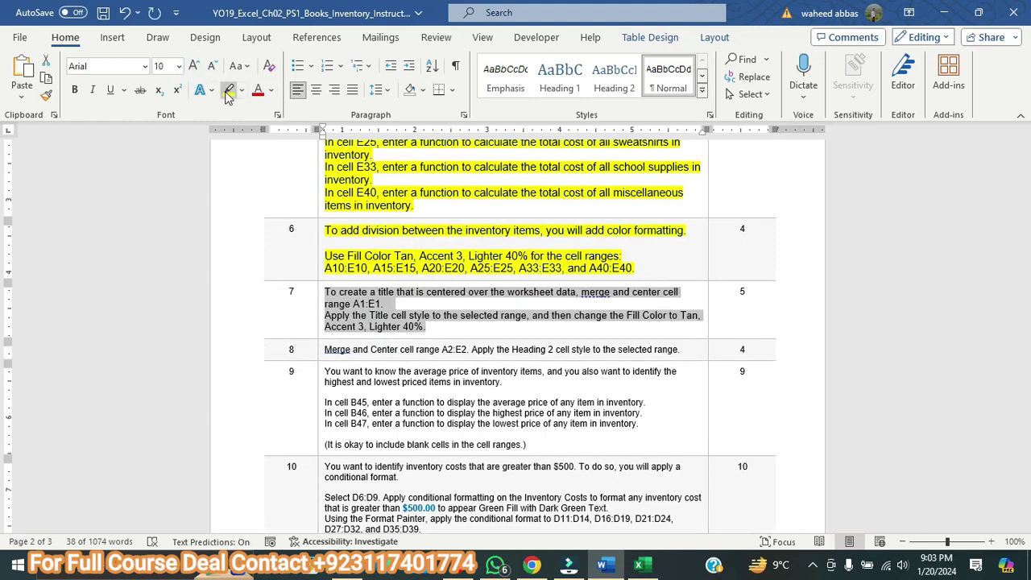
pyautogui.click(229, 89)
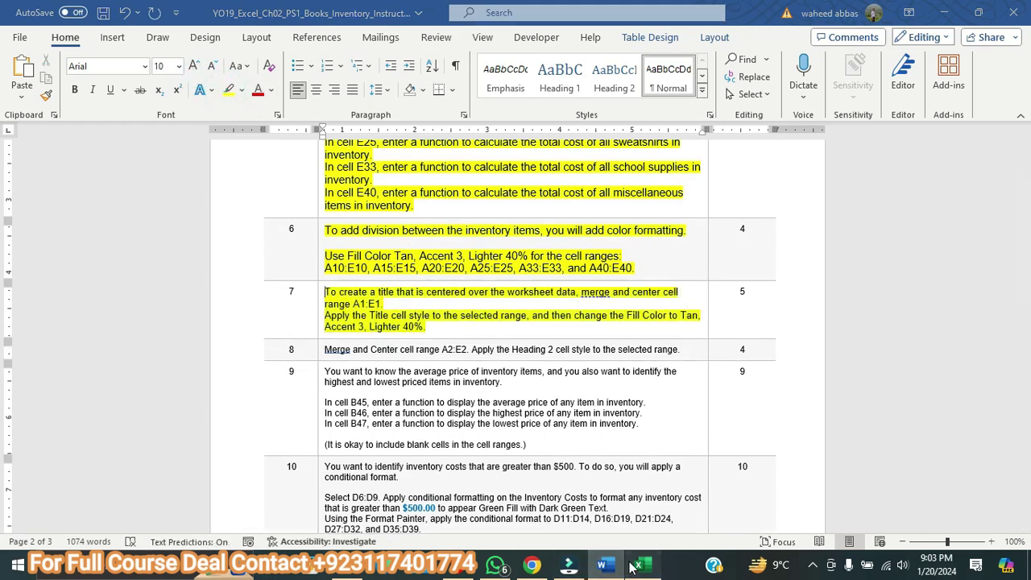
# - Switch to the Excel workbook, merge and center A1:E1 on the Inventory worksheet and apply the Title cell style
pyautogui.click(639, 566)
pyautogui.click(602, 567)
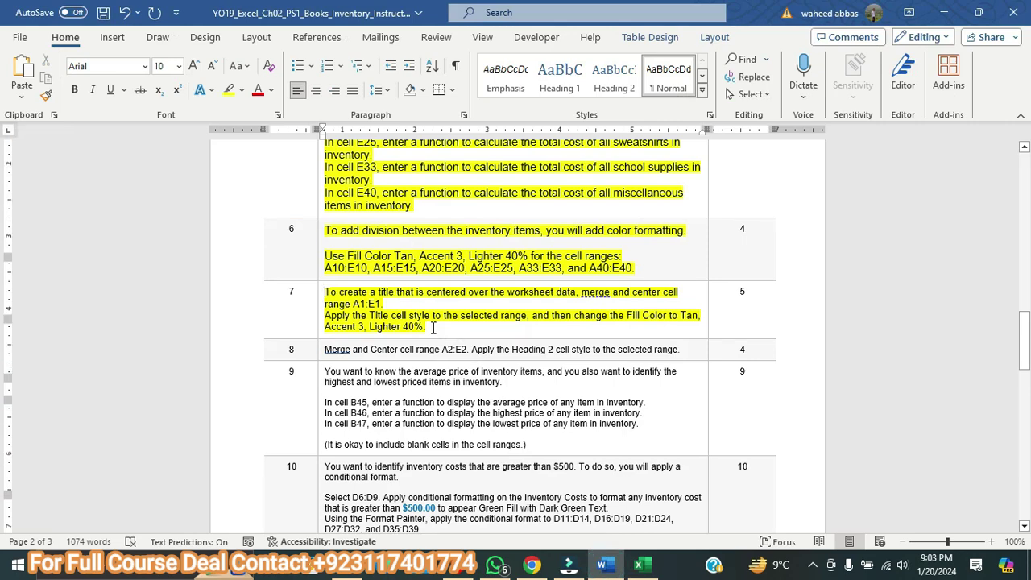
pyautogui.scroll(1, 433, 328)
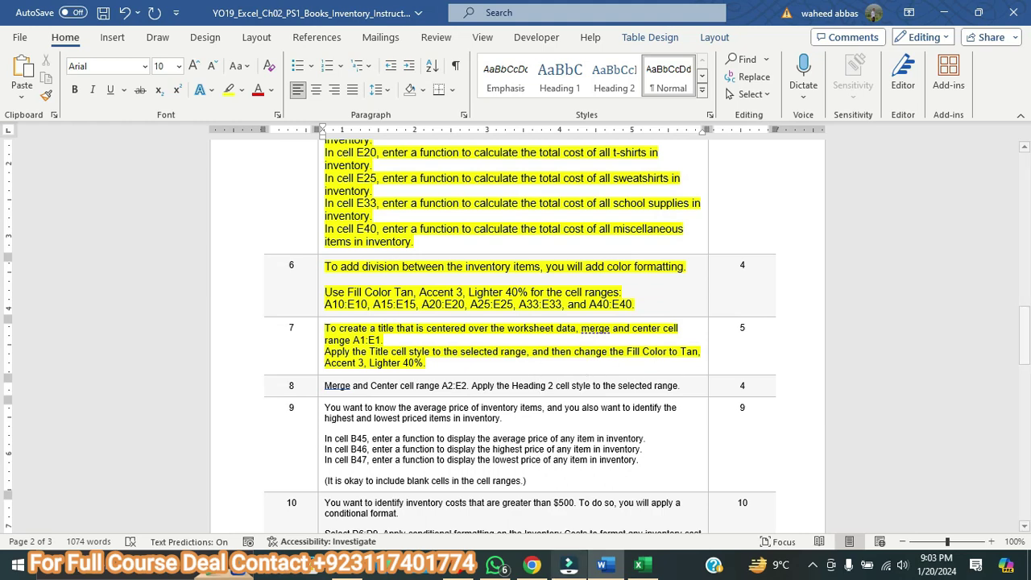
pyautogui.click(638, 565)
pyautogui.scroll(7, 527, 443)
pyautogui.scroll(4, 524, 437)
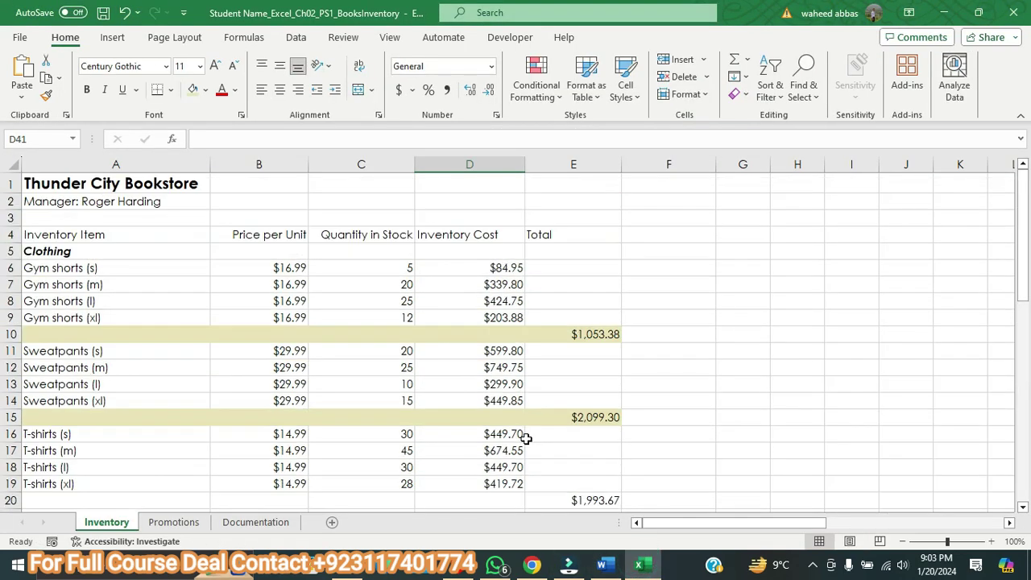
pyautogui.moveTo(101, 185); pyautogui.dragTo(564, 184)
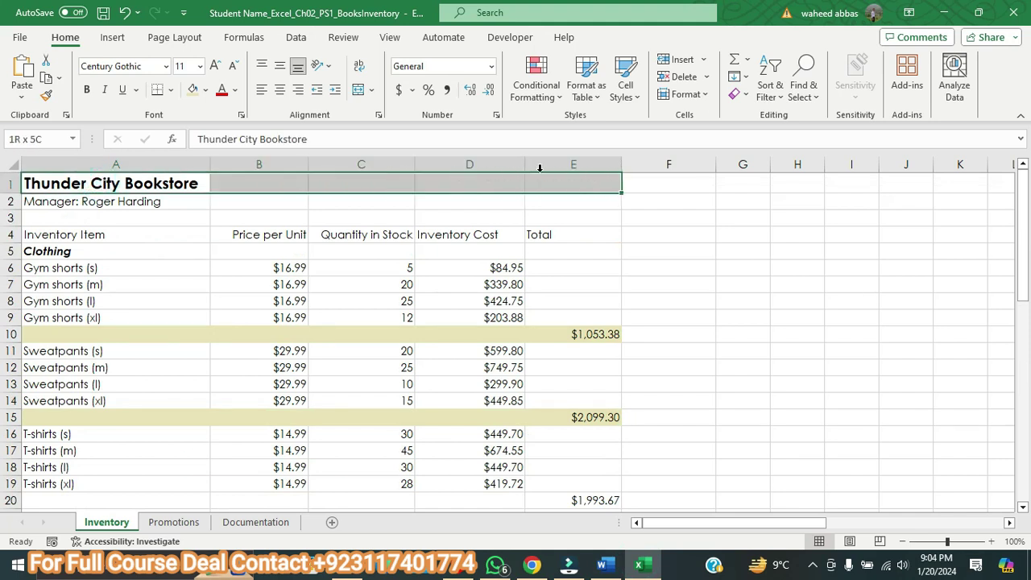
pyautogui.click(360, 92)
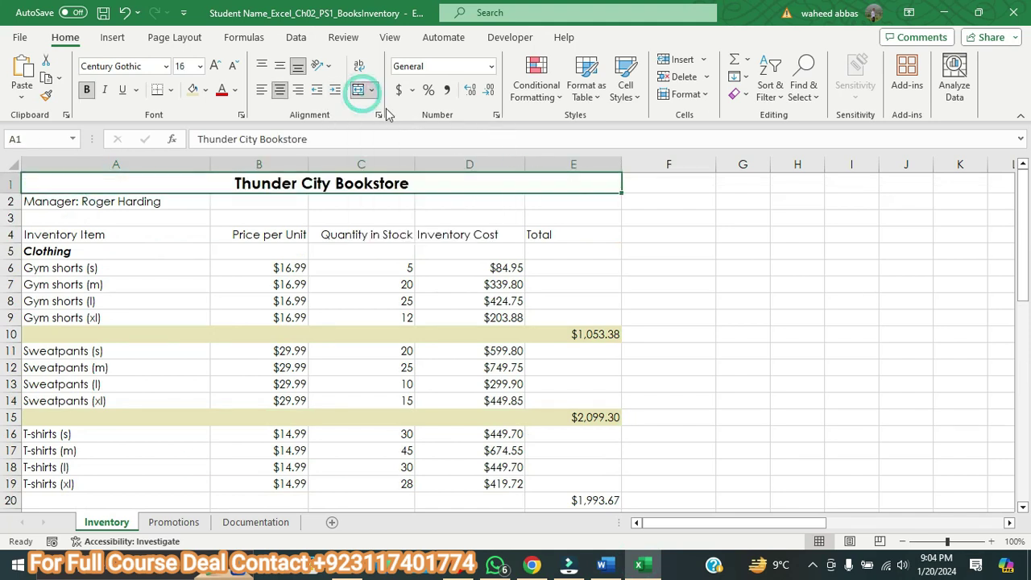
pyautogui.click(625, 90)
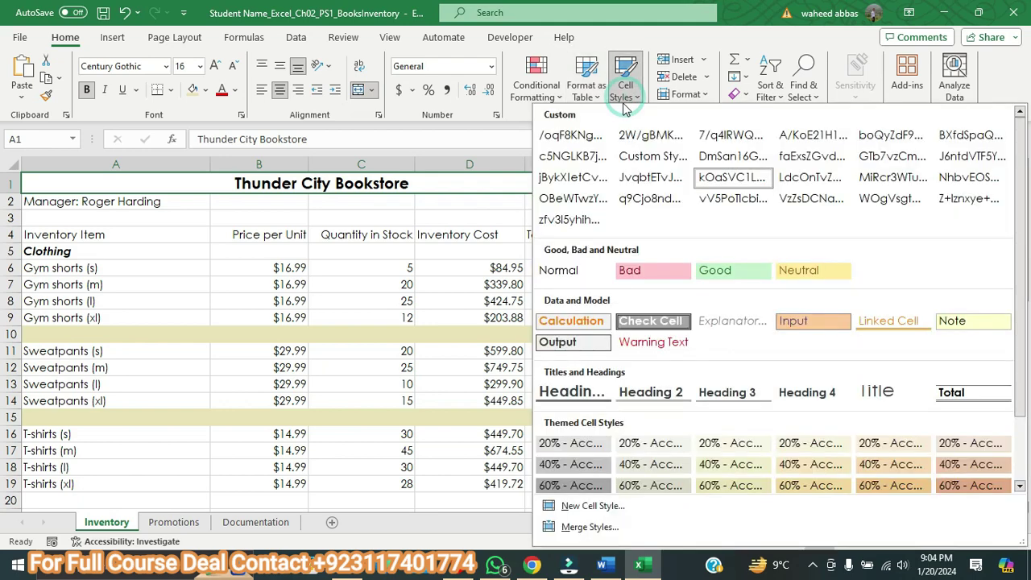
pyautogui.click(900, 394)
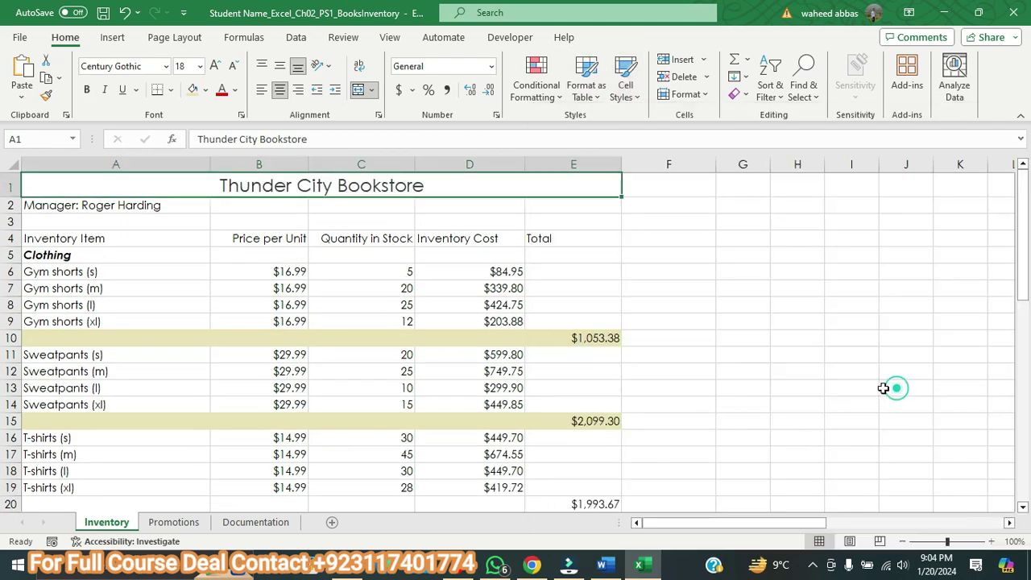
# - Recheck step 7 in the Word instructions, then fill the merged title A1:E1 in Excel with Tan, Accent 3, Lighter 40%
pyautogui.click(604, 563)
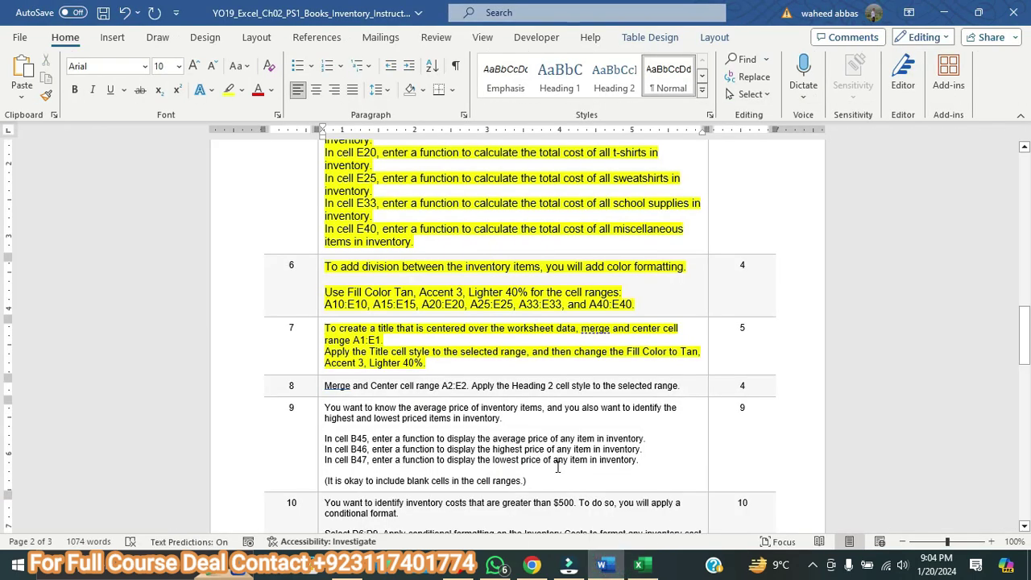
pyautogui.click(636, 565)
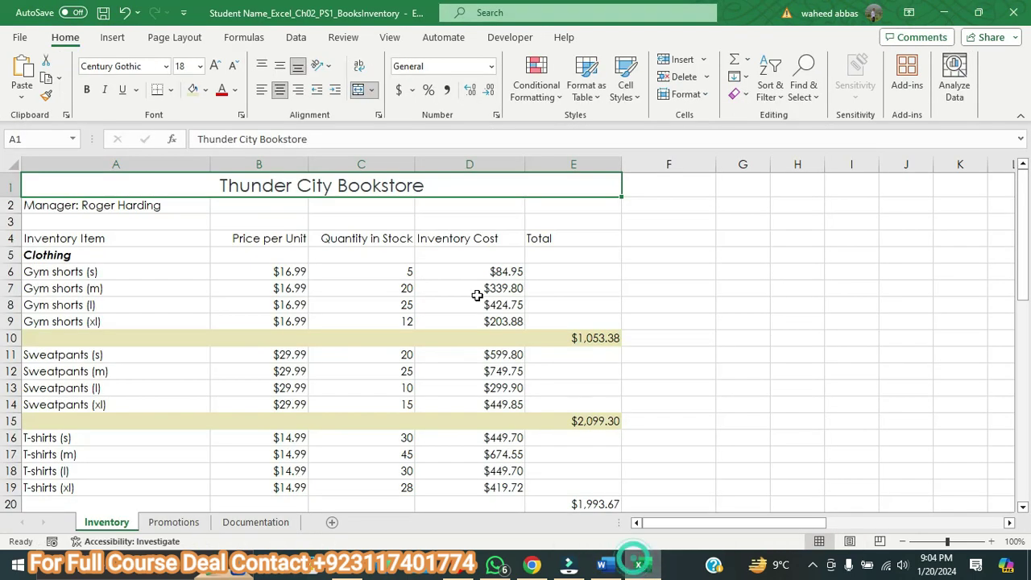
pyautogui.click(205, 90)
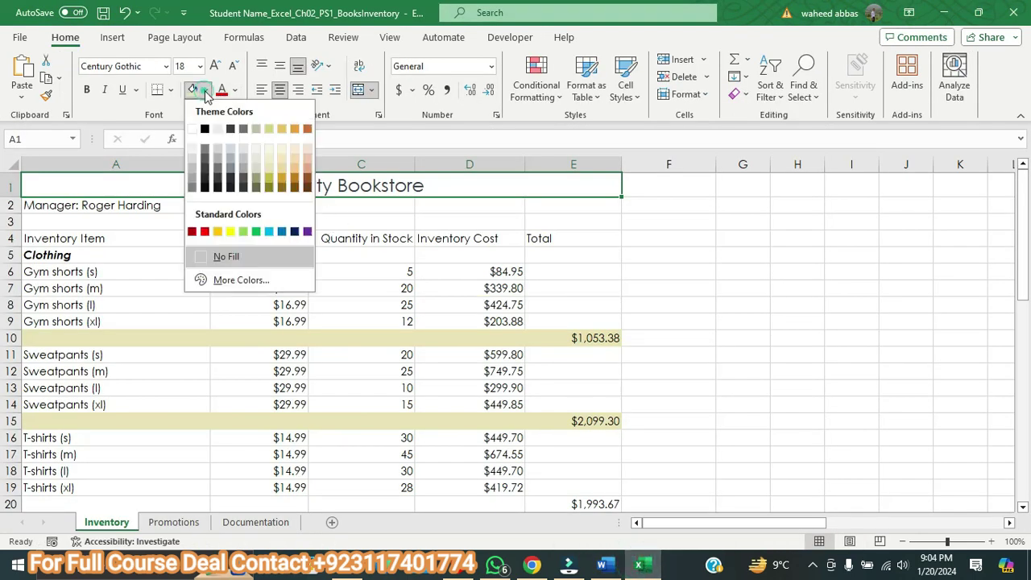
pyautogui.click(269, 173)
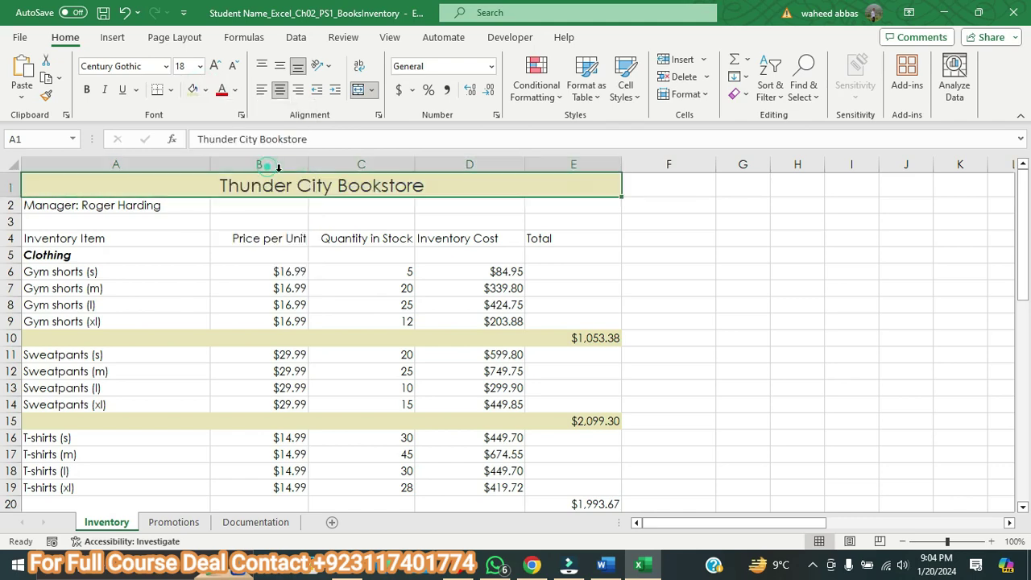
# - Switch to the Word instructions and highlight the step 8 text in yellow
pyautogui.click(602, 564)
pyautogui.moveTo(686, 385); pyautogui.dragTo(324, 386)
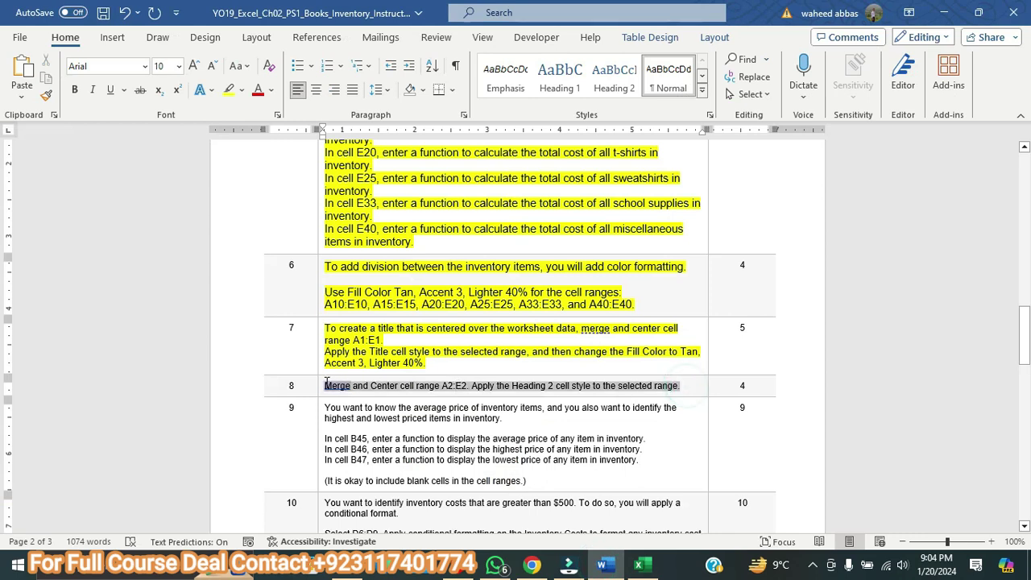
pyautogui.click(229, 90)
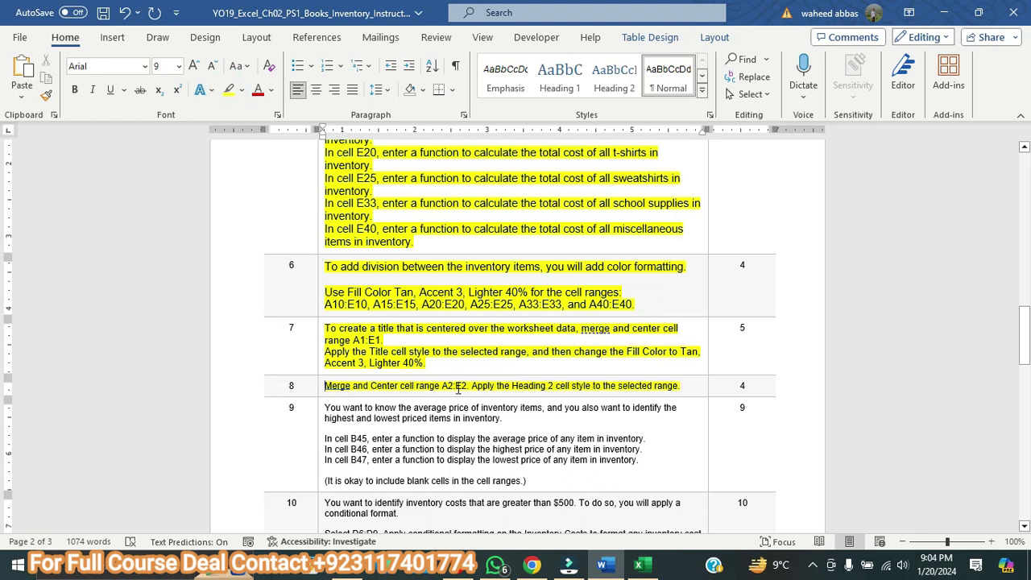
# - Switch to the Excel workbook and merge and center the manager line across A2:E2
pyautogui.click(636, 564)
pyautogui.click(189, 206)
pyautogui.moveTo(215, 207); pyautogui.dragTo(577, 207)
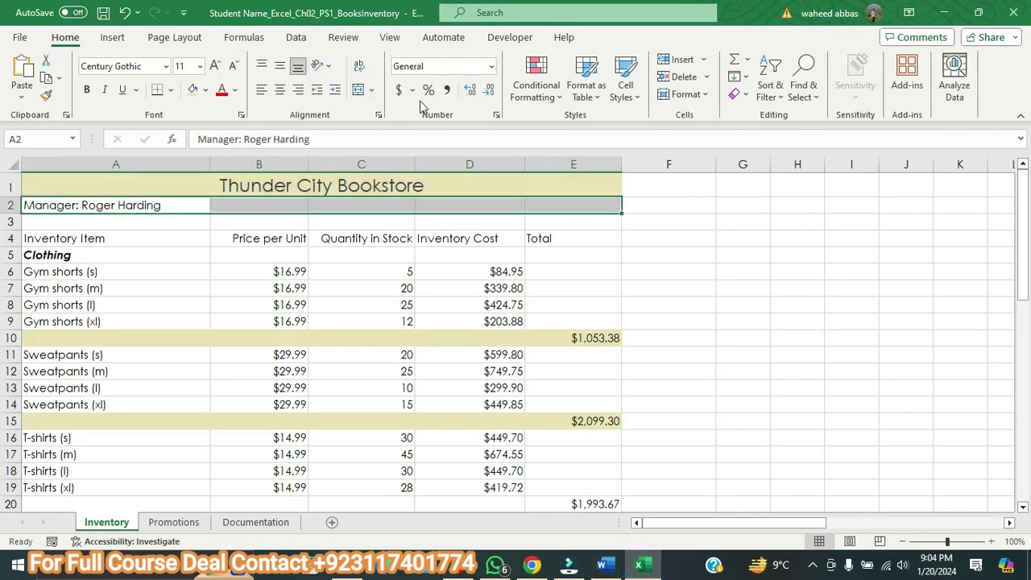
pyautogui.click(355, 88)
# - Apply the Heading 2 cell style to the merged manager line A2:E2, checking step 8 of the Word instructions
pyautogui.click(625, 87)
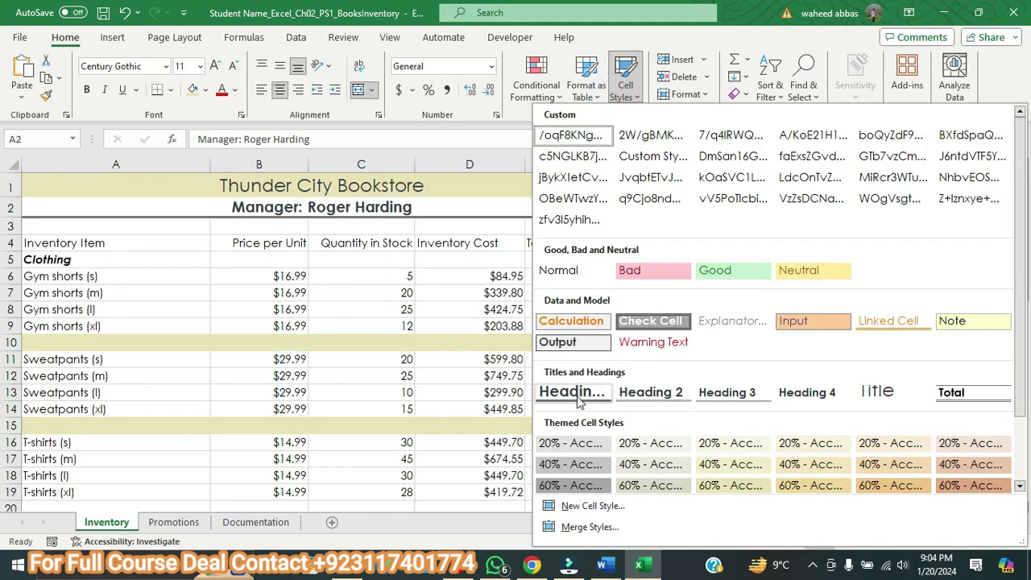
pyautogui.click(603, 565)
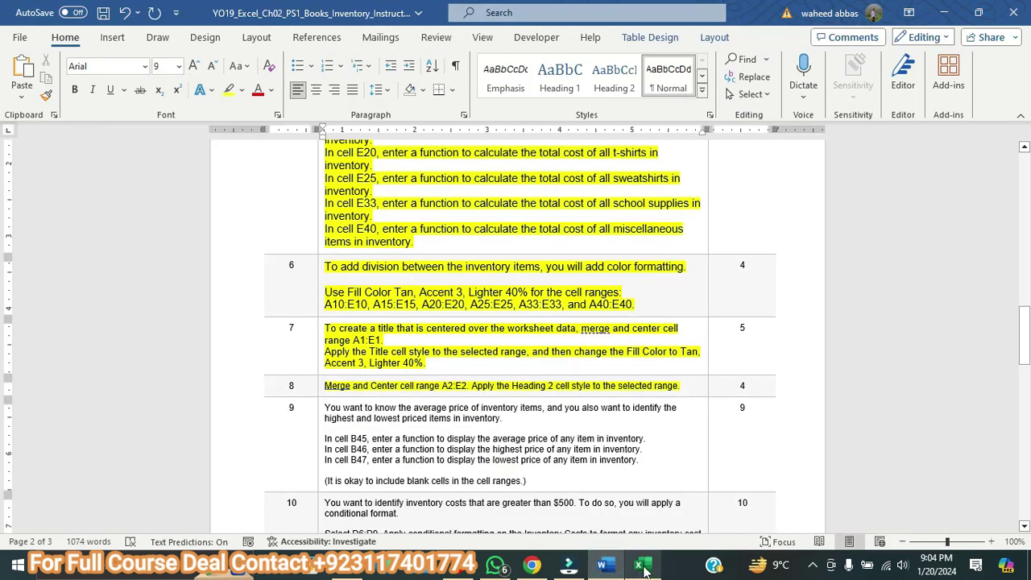
pyautogui.click(640, 566)
pyautogui.click(625, 87)
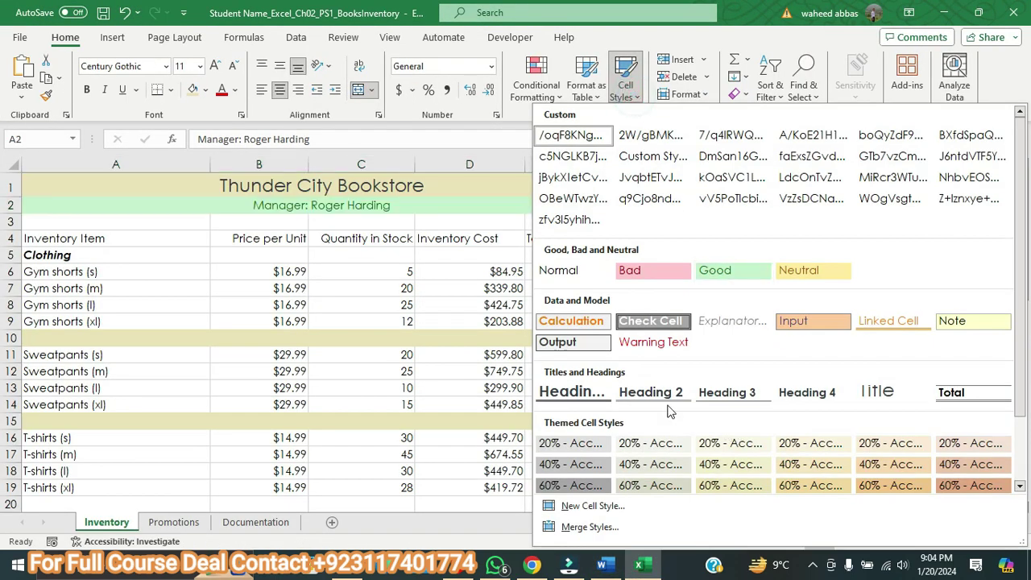
pyautogui.click(656, 393)
pyautogui.click(628, 254)
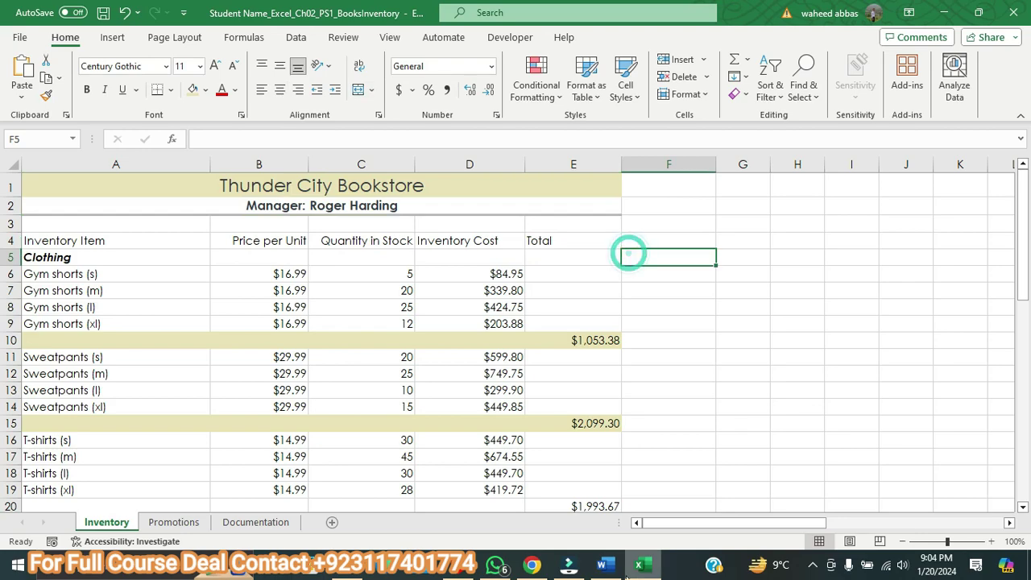
# - Switch to the Word instructions and look through the remaining steps up to step 20
pyautogui.click(603, 564)
pyautogui.scroll(-3, 431, 306)
pyautogui.scroll(-20, 431, 308)
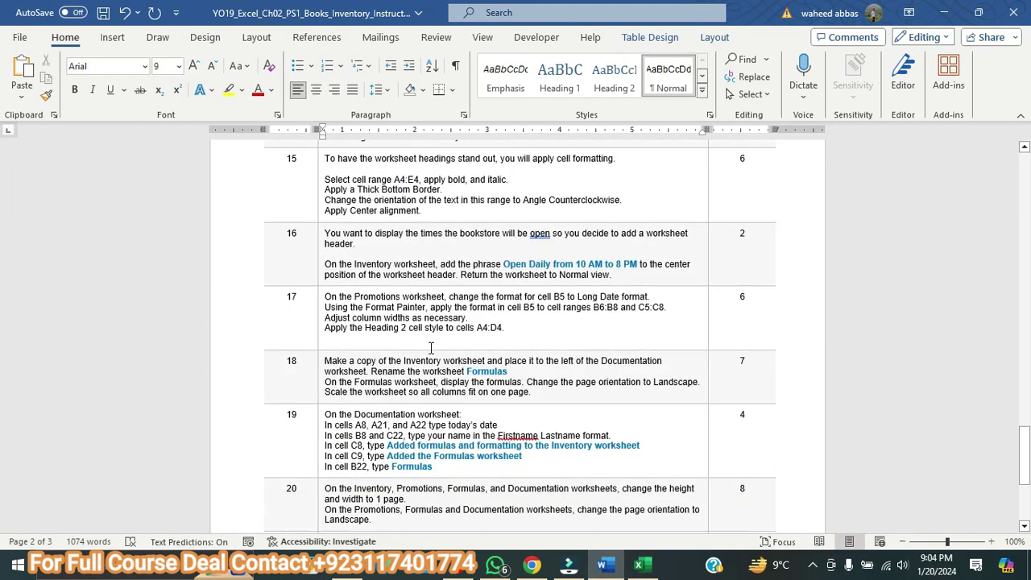
pyautogui.scroll(-5, 431, 347)
pyautogui.scroll(10, 431, 348)
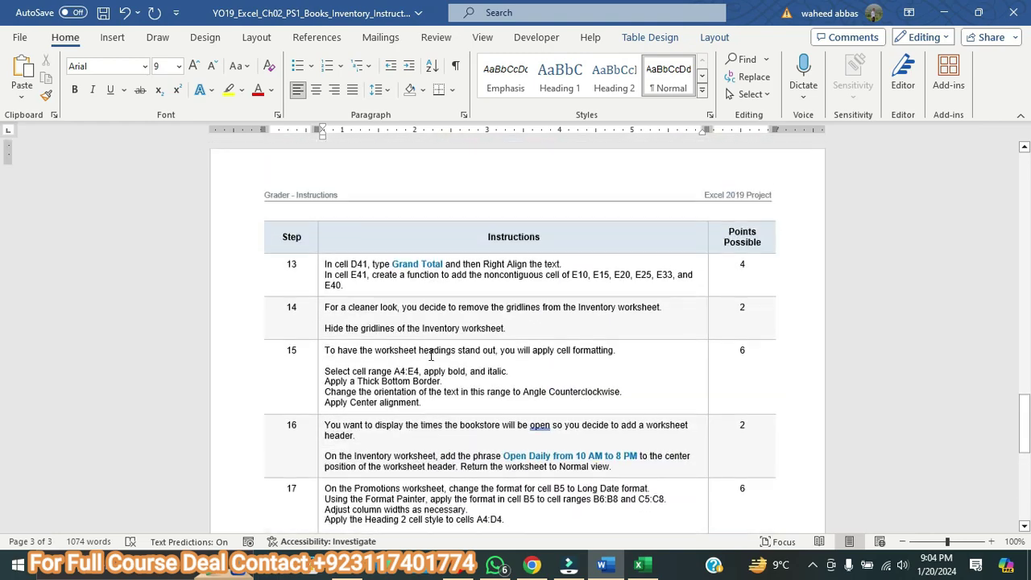
pyautogui.scroll(15, 431, 355)
pyautogui.scroll(4, 431, 354)
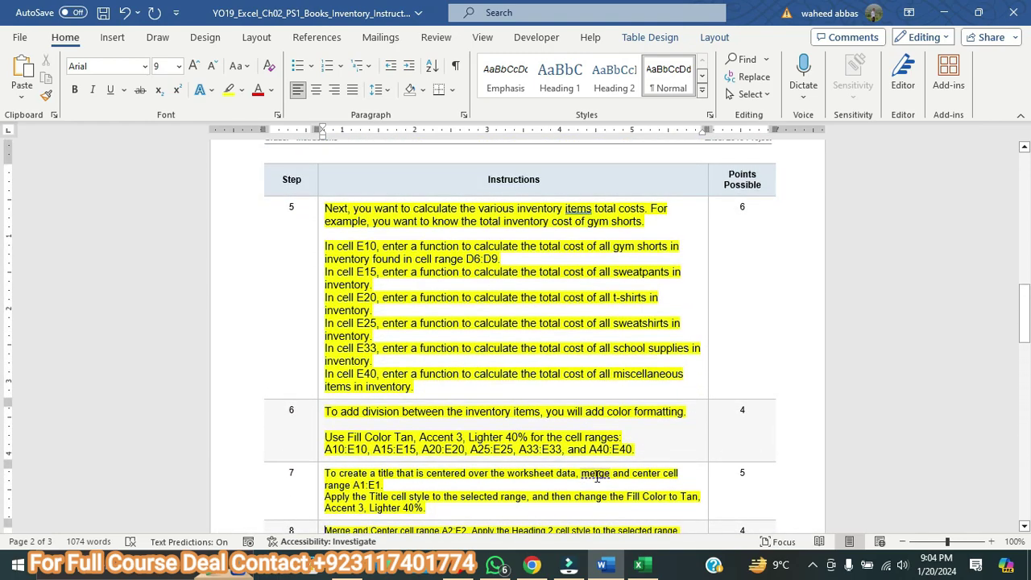
pyautogui.click(812, 563)
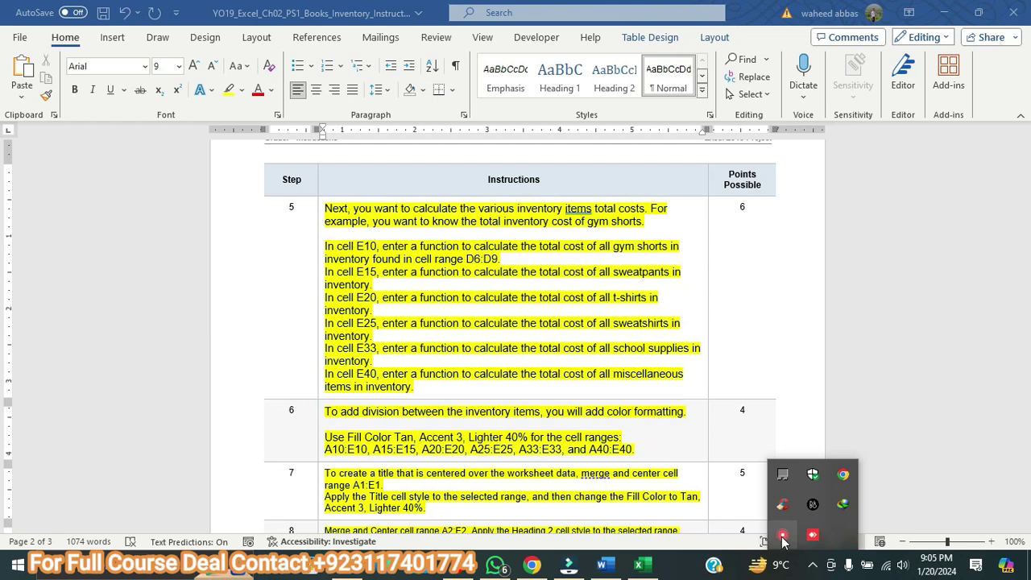
pyautogui.rightClick(782, 536)
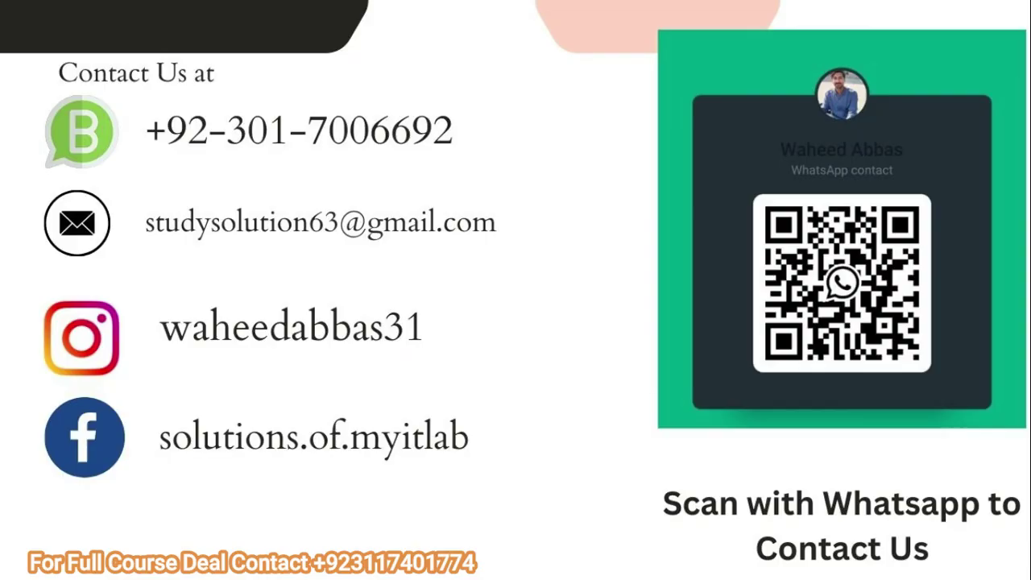